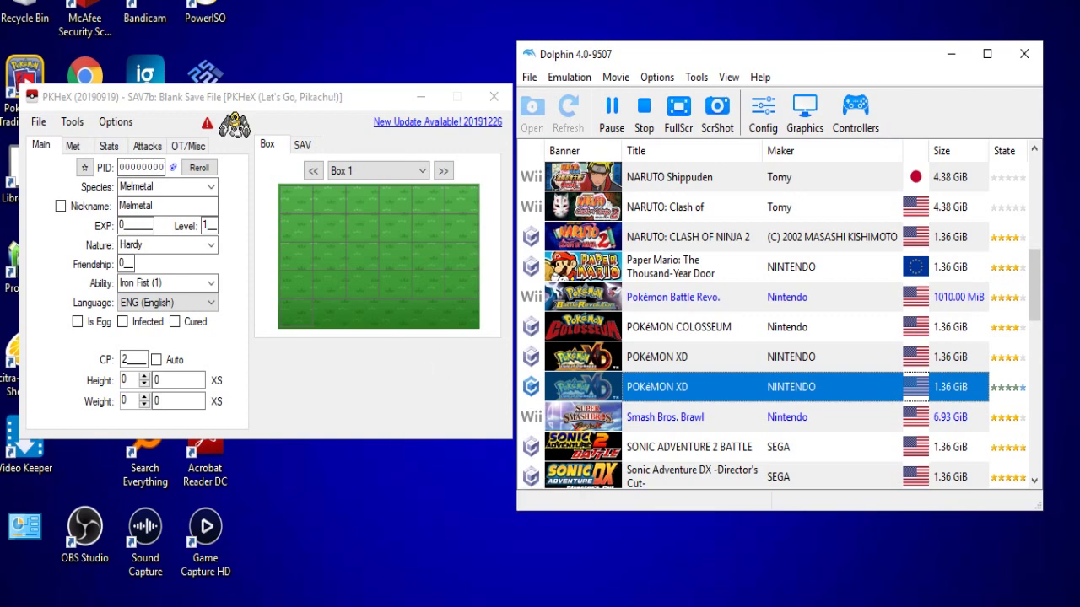
Step: Bring the running Pokémon XD game window to the front
mouse_move(447, 605)
click(513, 552)
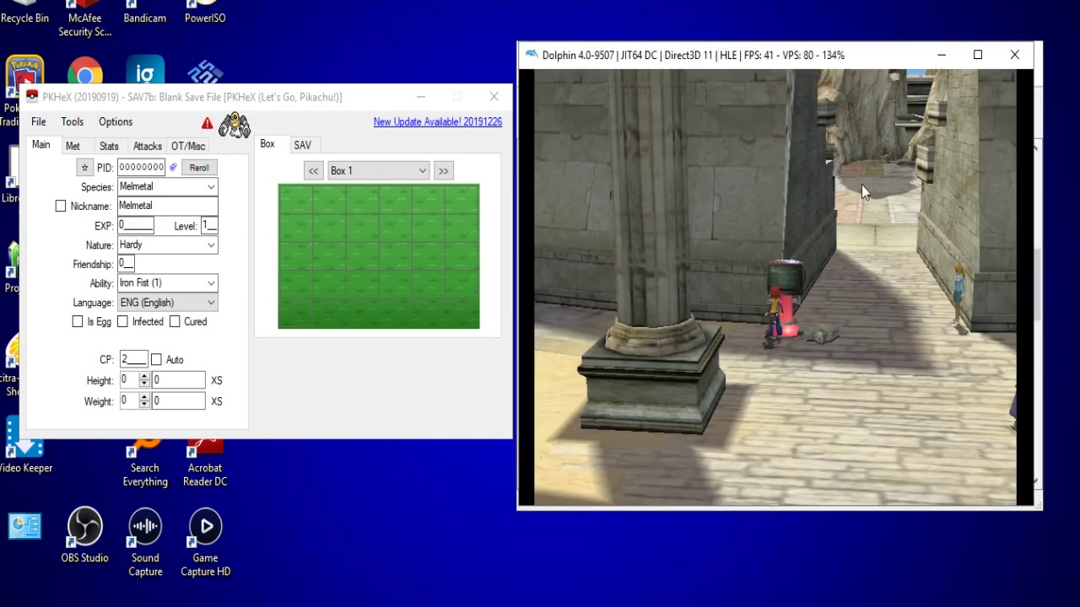
click(943, 55)
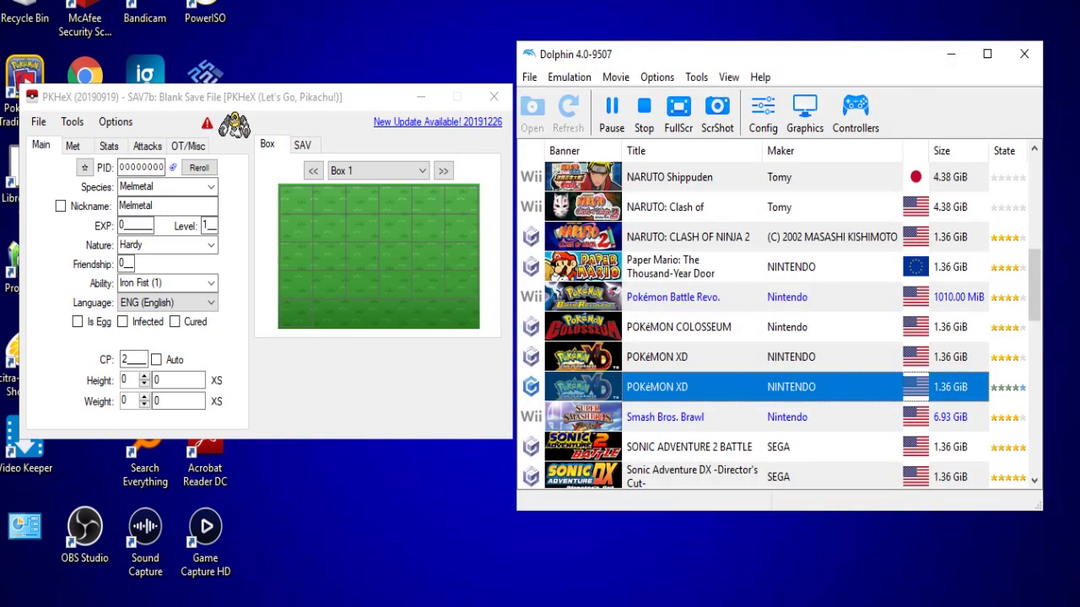
mouse_move(447, 606)
click(518, 543)
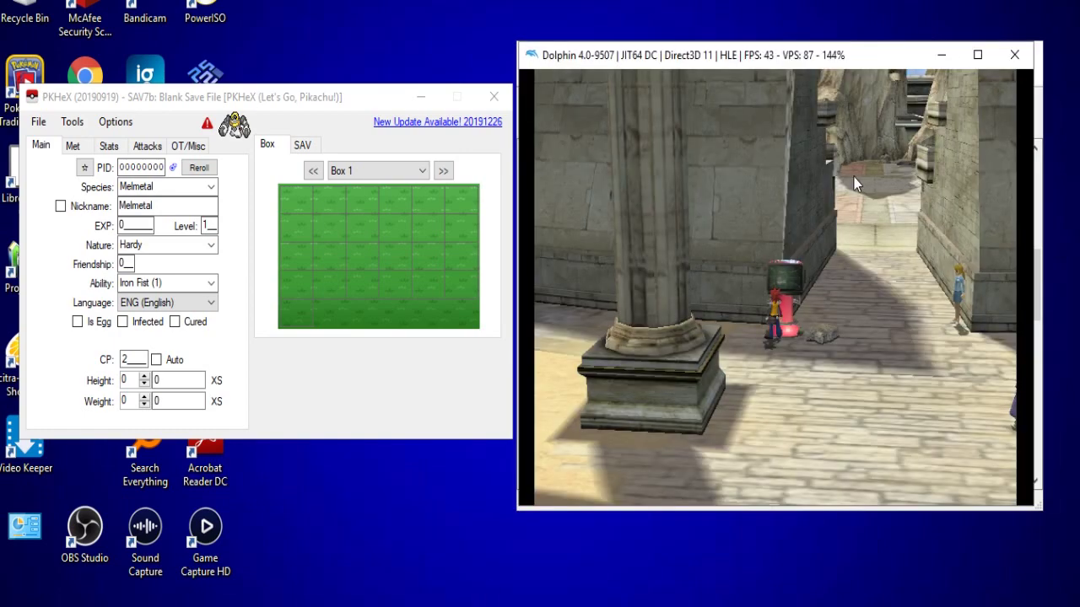
Step: Open the in-game party and examine the status and moves pages of Gardevoir and Vaporeon
key(x)
key(x)
key(Return)
key(Down)
key(Down)
key(x)
key(x)
key(x)
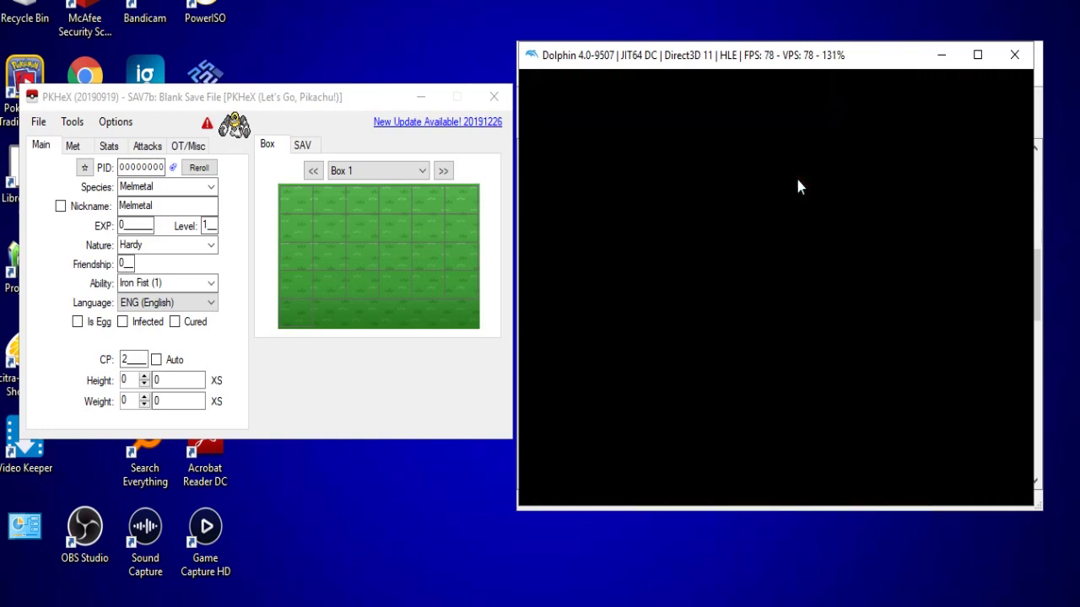
key(Right)
key(Right)
key(Left)
key(Down)
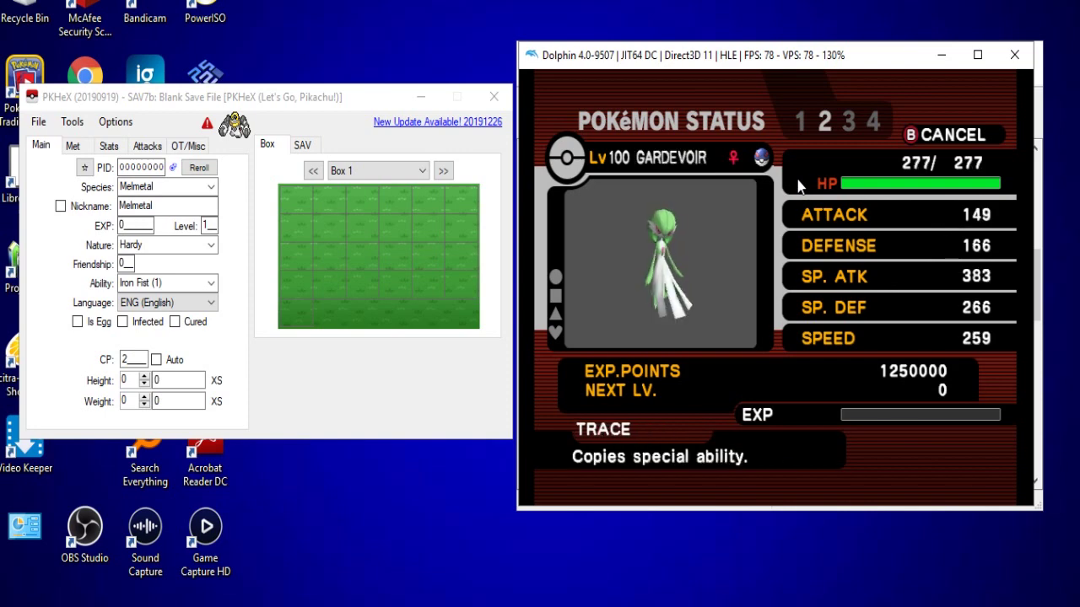
key(Right)
key(Down)
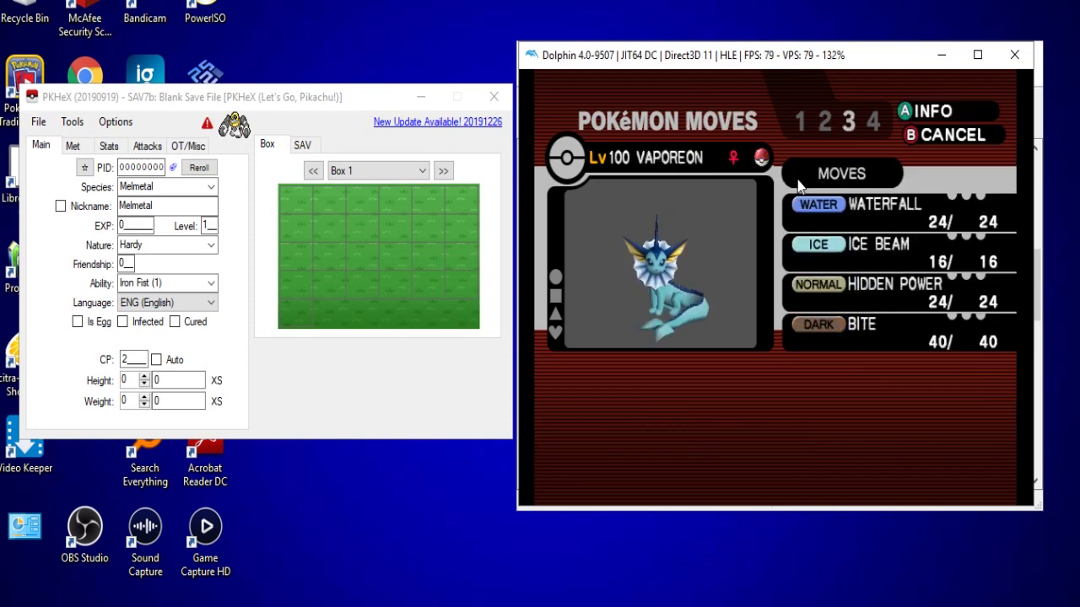
key(Left)
key(Right)
key(z)
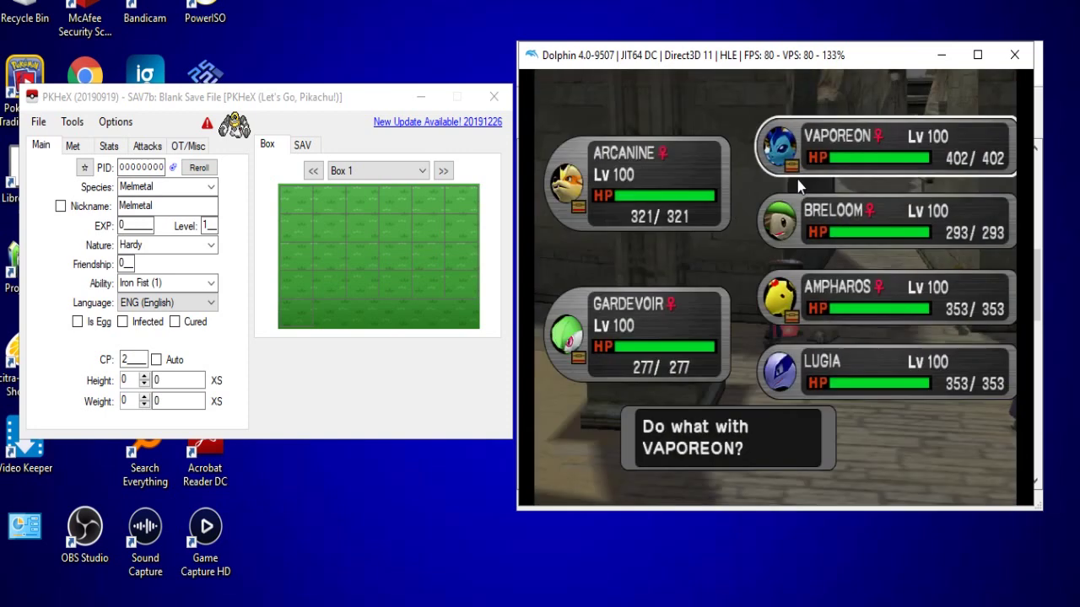
key(z)
key(z)
Step: Access the in-game Pokémon Storage and look over the Pokémon kept in Box 4
key(x)
key(x)
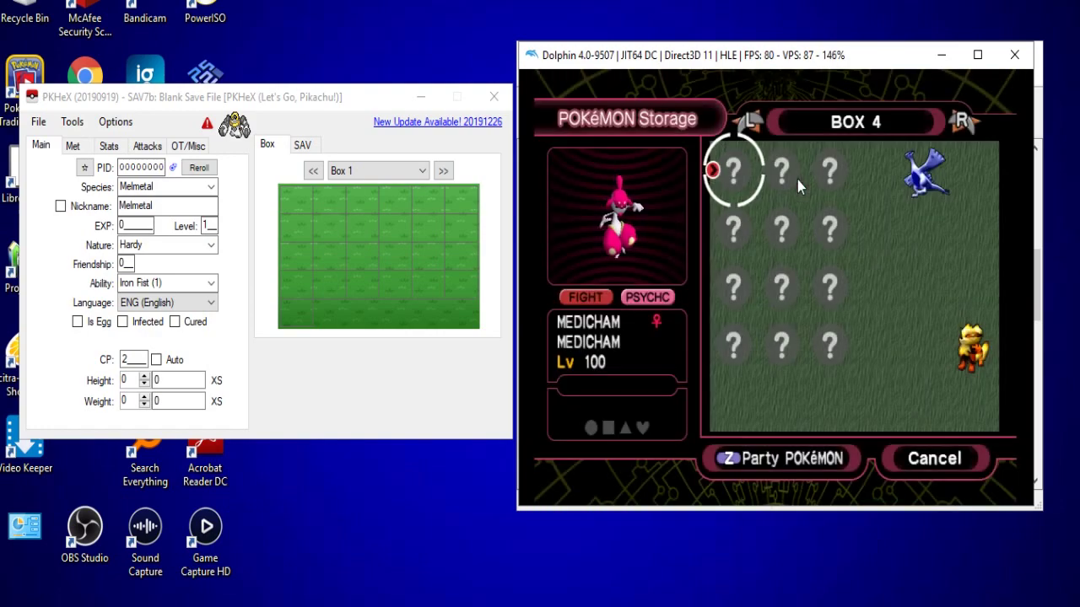
key(Right)
key(Down)
key(Down)
key(Down)
key(Right)
key(Up)
key(Up)
key(Up)
key(Down)
key(Up)
key(Left)
key(Left)
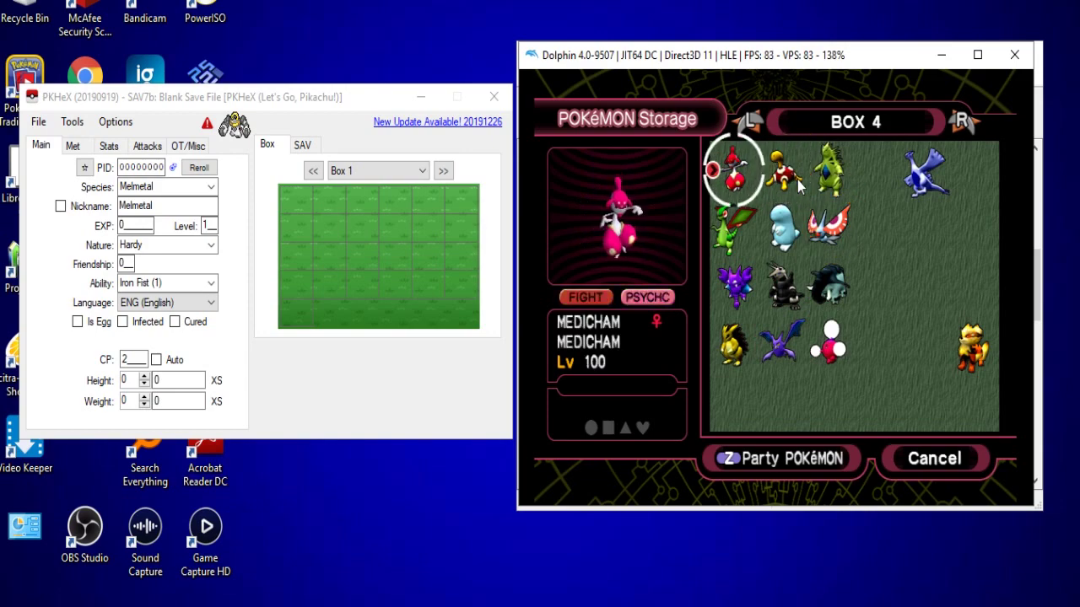
Step: Leave the Pokémon Storage and shut down the running game
key(z)
key(z)
key(z)
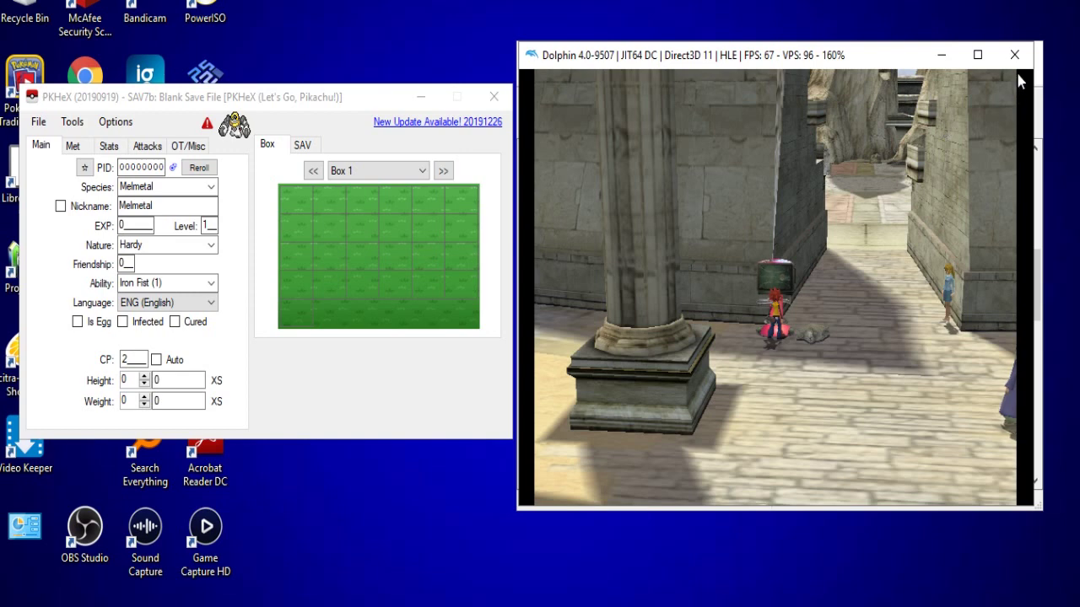
click(1015, 56)
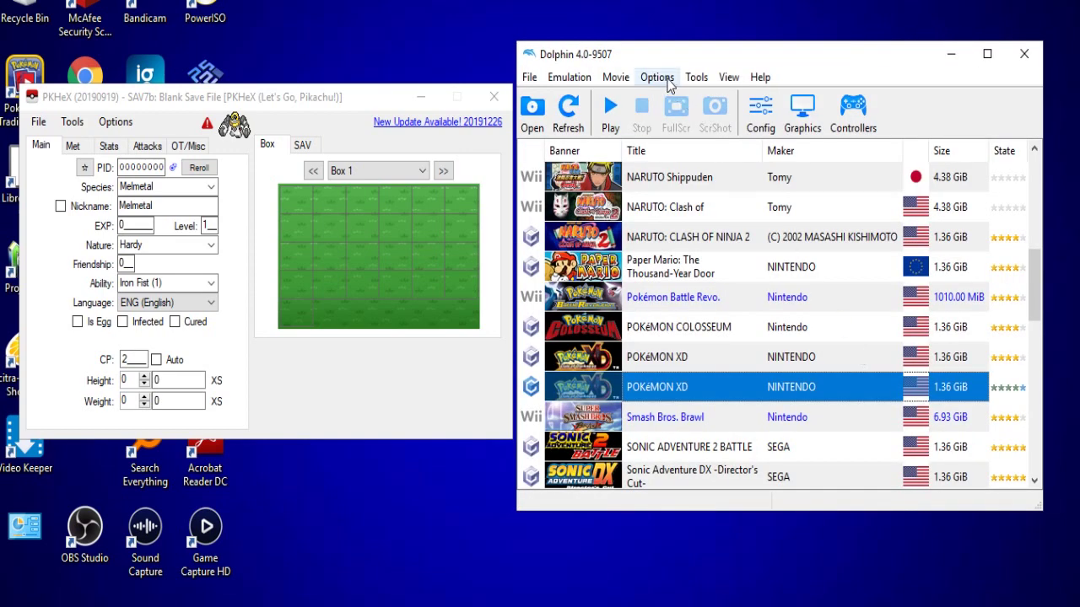
Step: Load MemoryCardA.USA.raw as Memory Card A in the GameCube Memory Card Manager
click(696, 78)
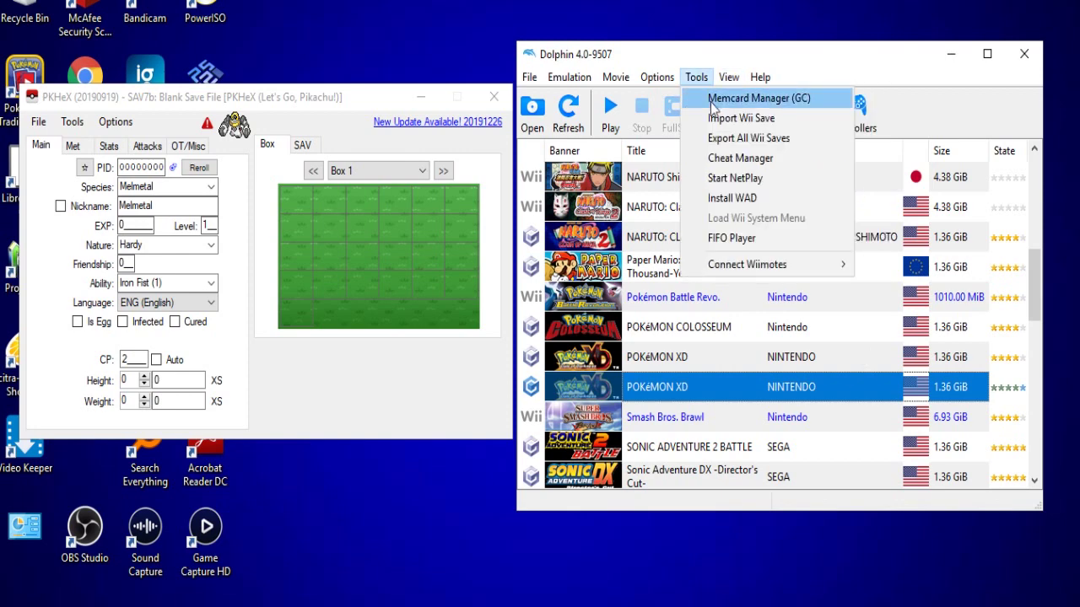
click(714, 102)
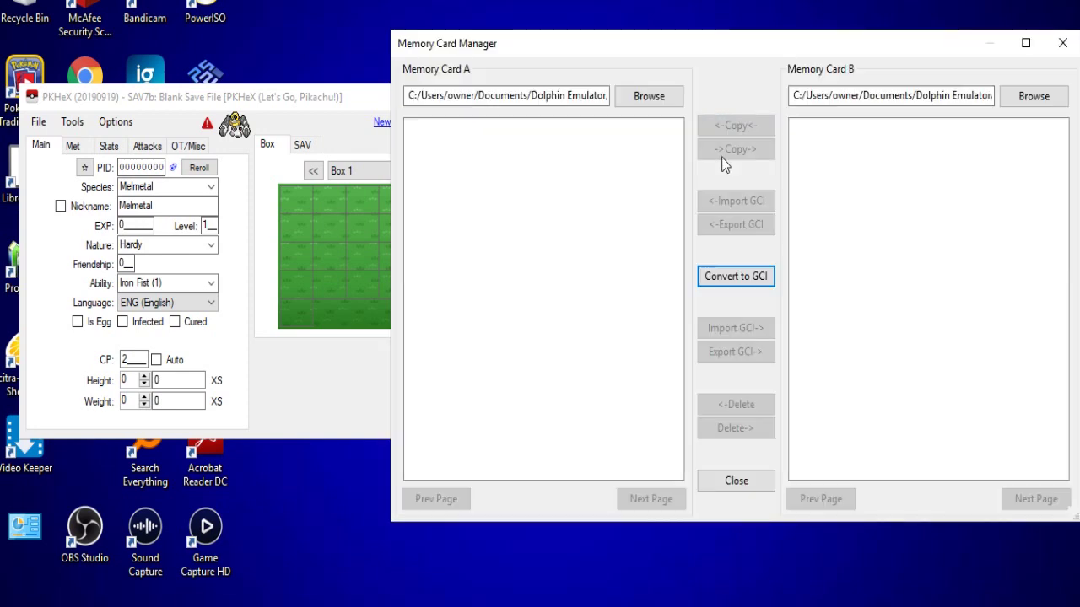
click(634, 104)
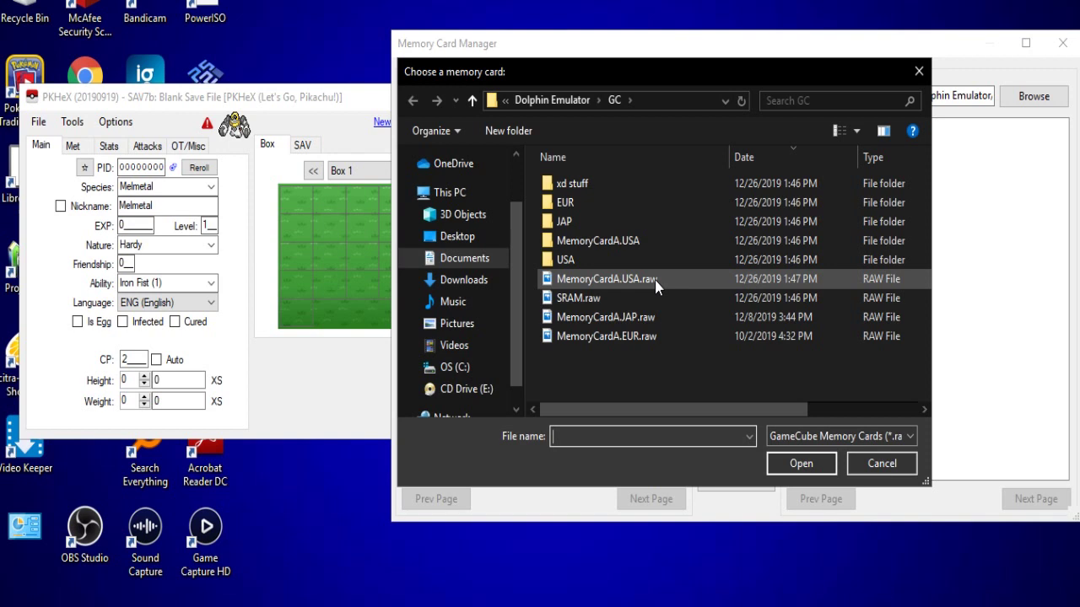
double_click(610, 280)
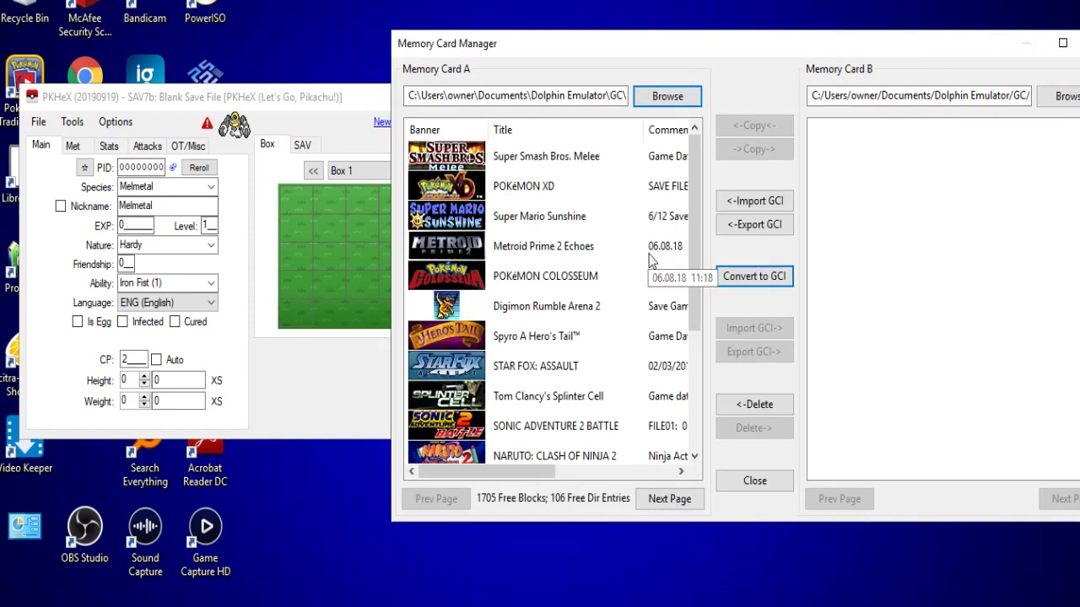
Step: Export the Pokémon XD save from Memory Card A as "xd 33" into the xd stuff folder
click(521, 190)
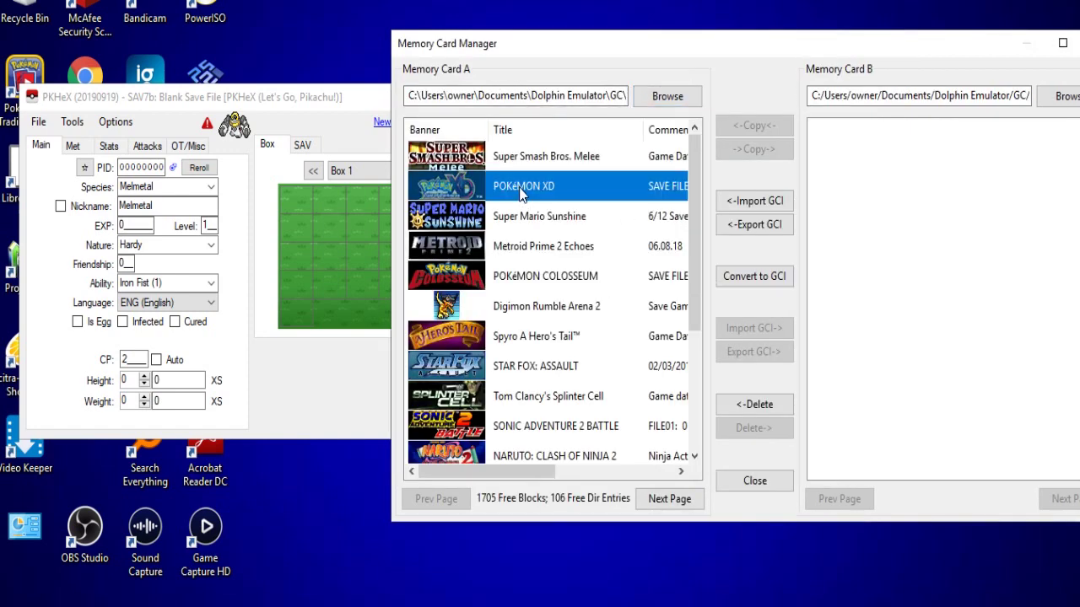
click(778, 230)
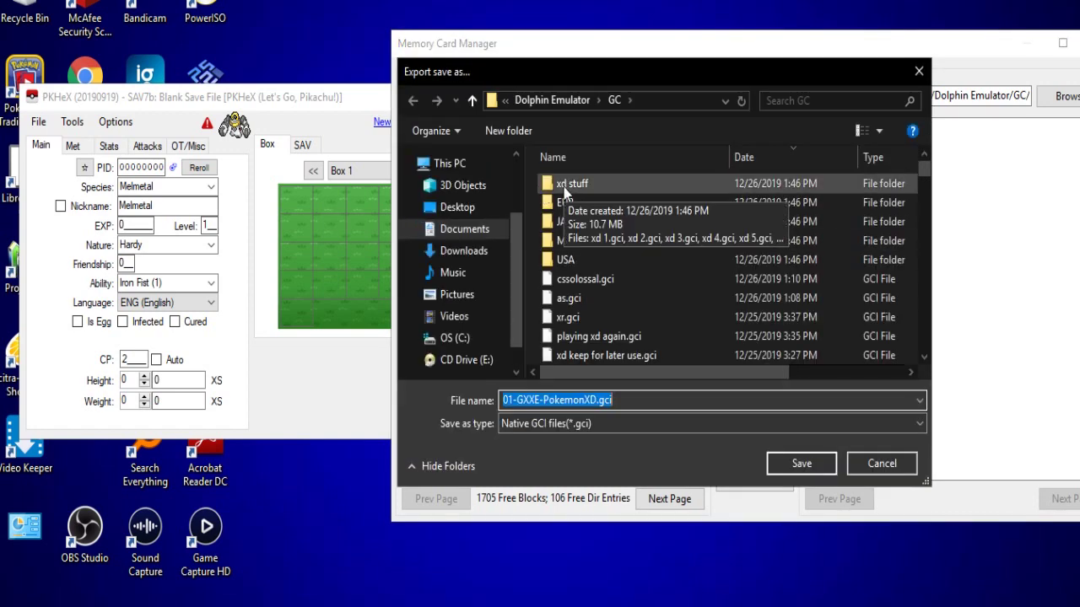
double_click(586, 178)
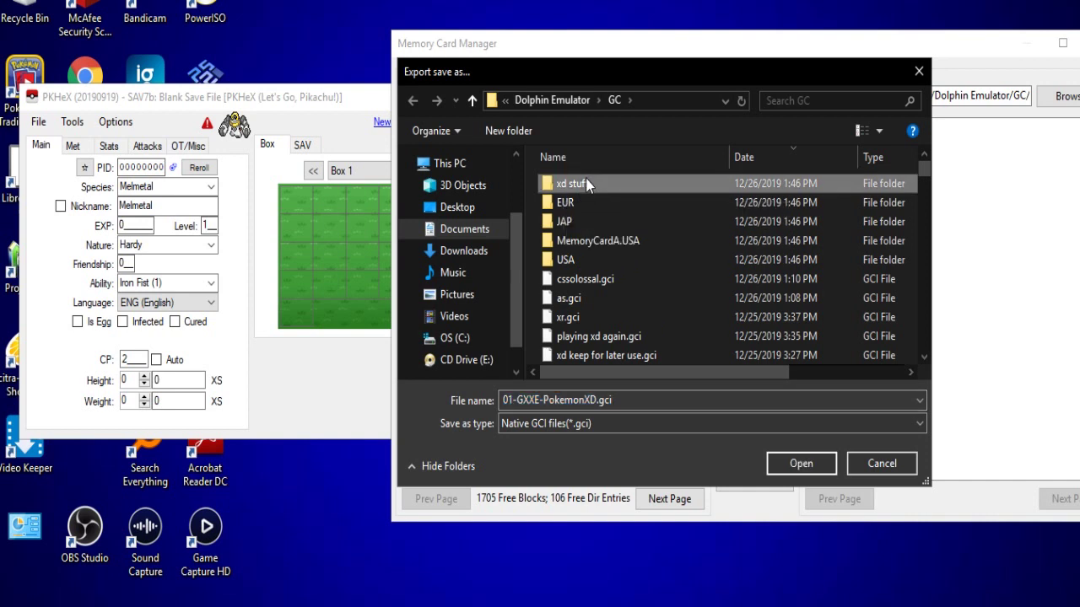
double_click(609, 401)
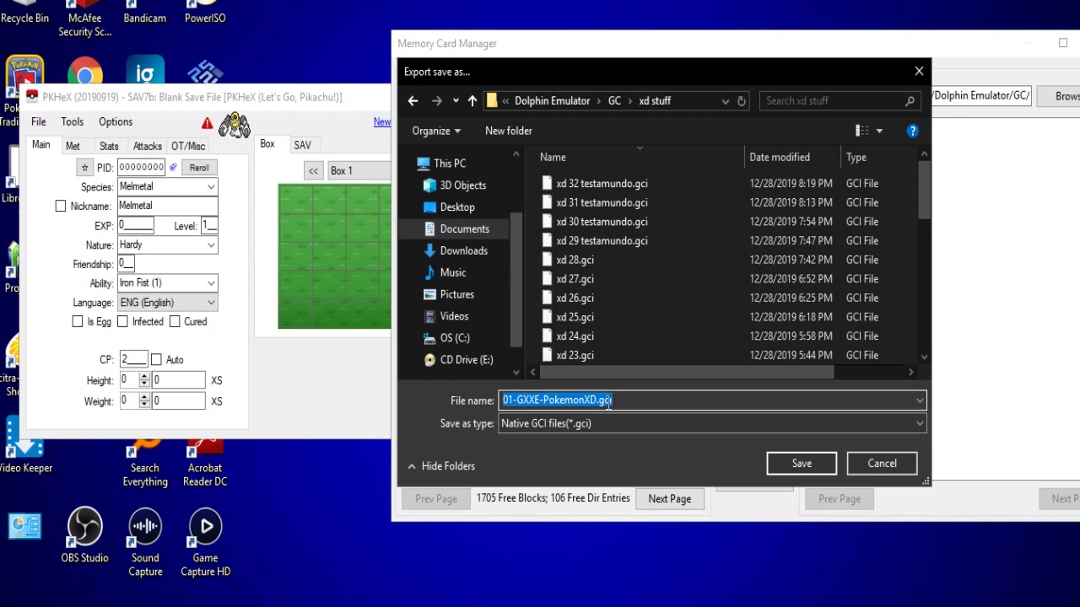
text(xd )
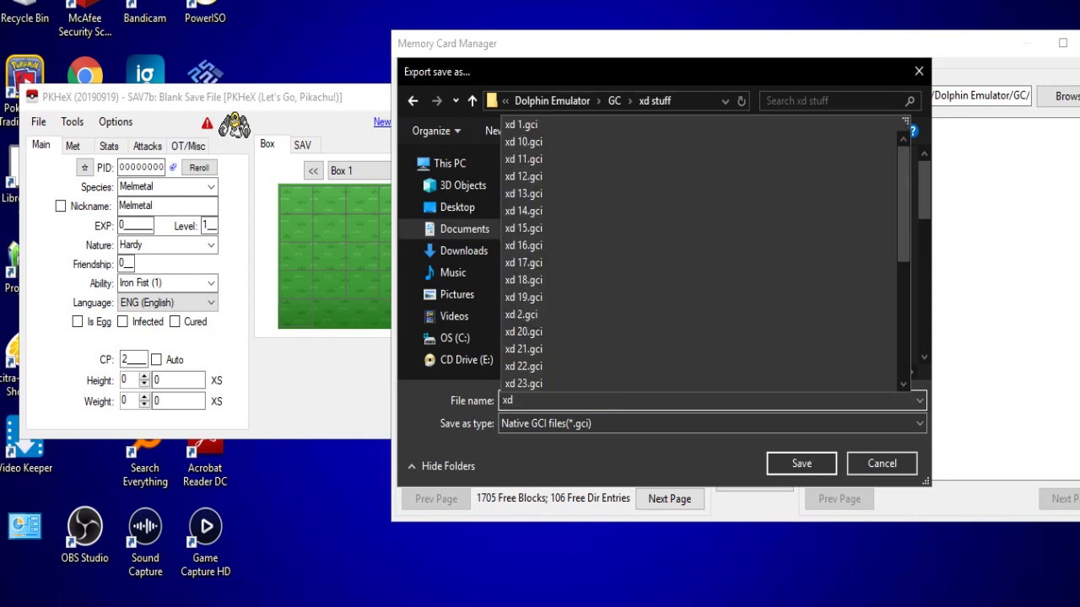
text(33)
key(Return)
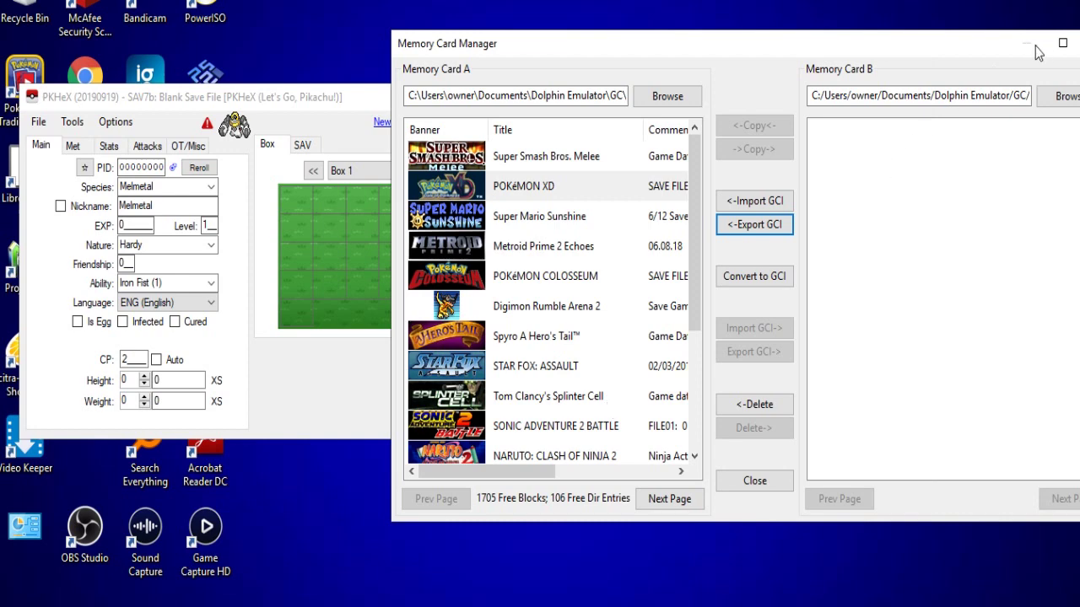
Step: Switch to PKHeX and open xd 33.gci from the xd stuff folder under Documents, Dolphin Emulator, GC
drag(295, 95, 625, 118)
drag(653, 57, 386, 44)
key(alt+Tab)
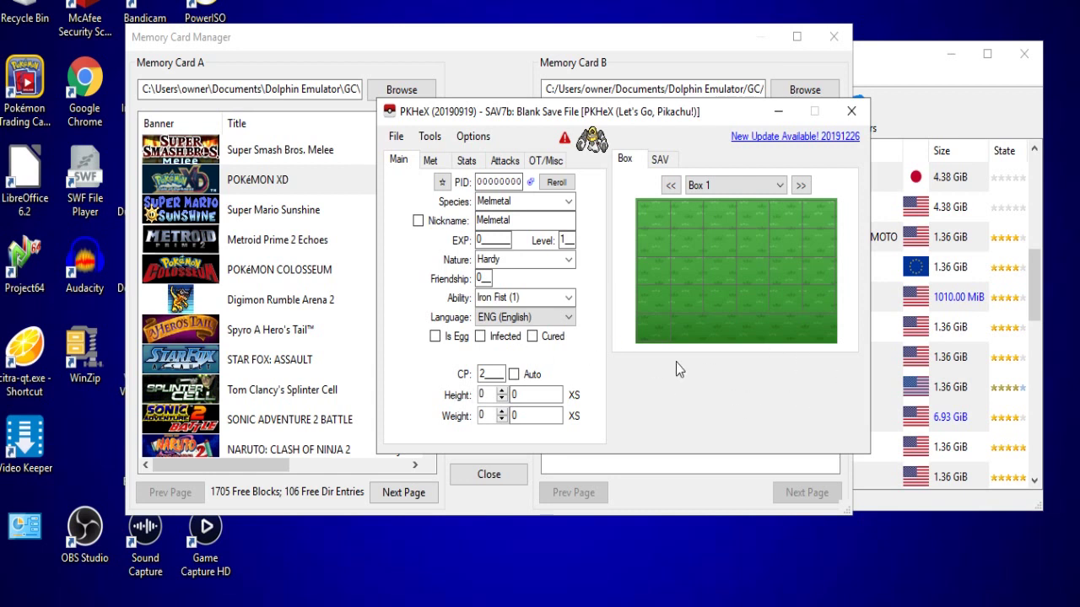
click(395, 141)
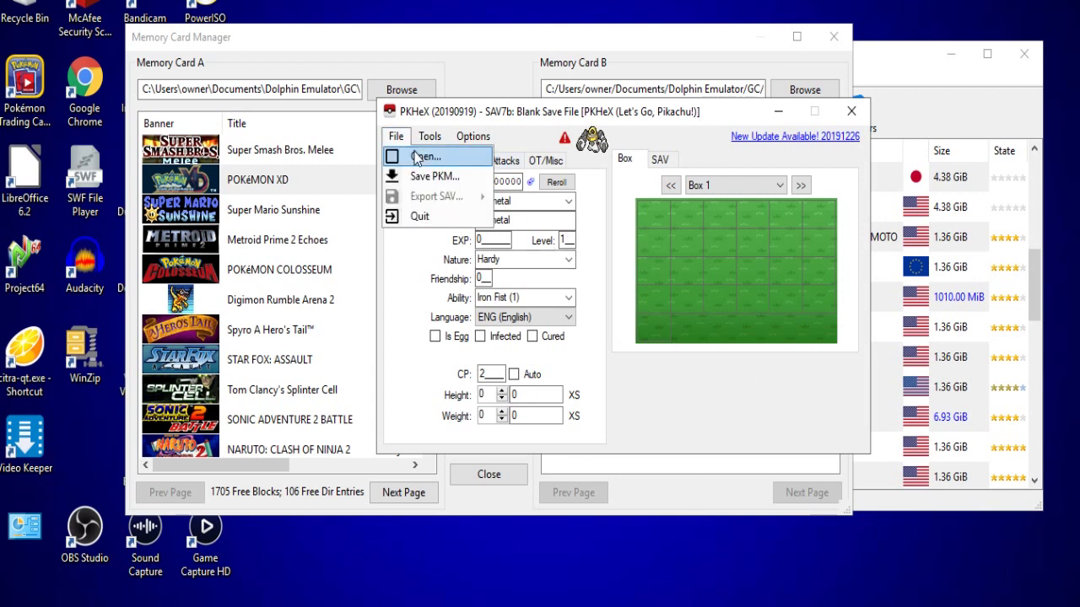
click(419, 156)
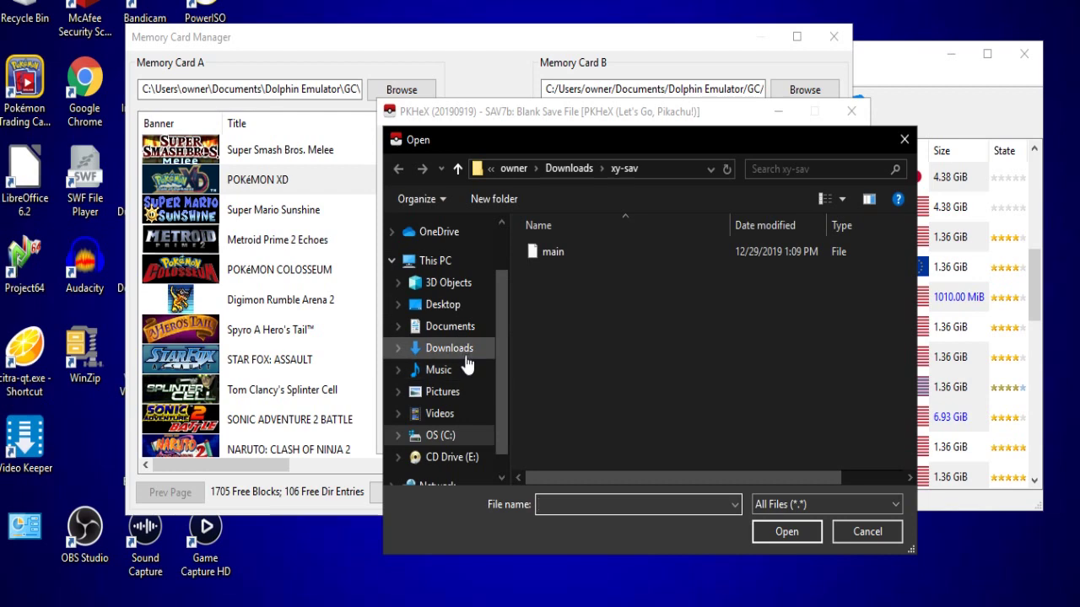
click(462, 349)
click(454, 328)
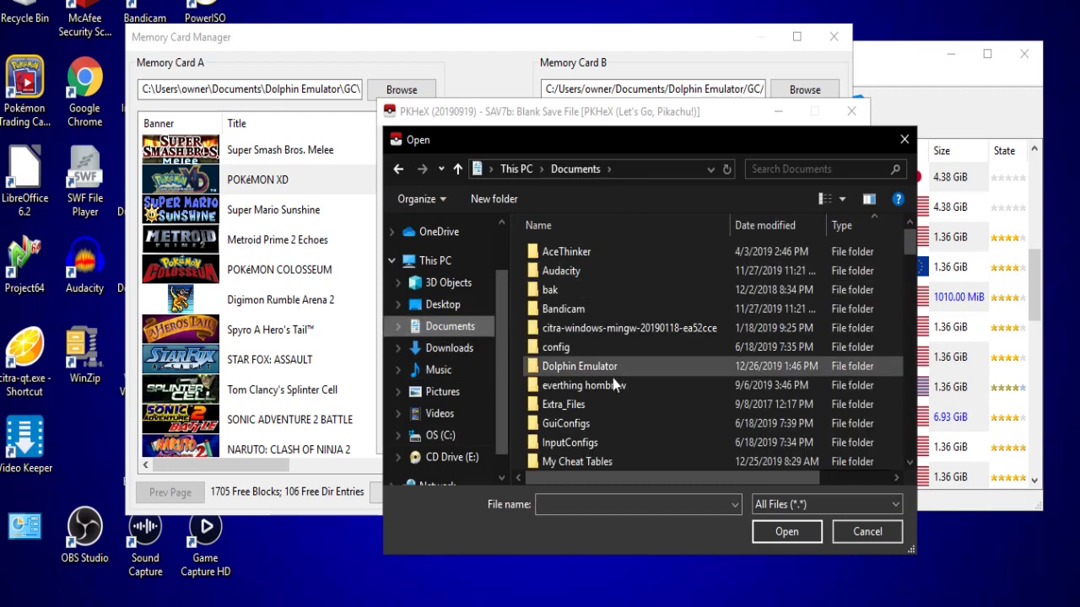
double_click(563, 365)
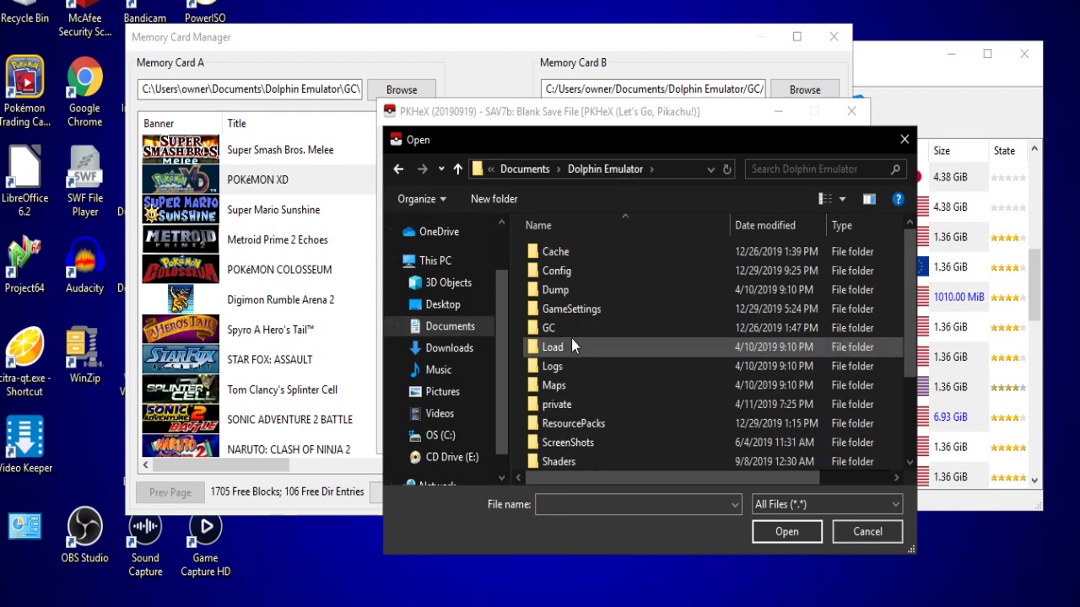
double_click(561, 332)
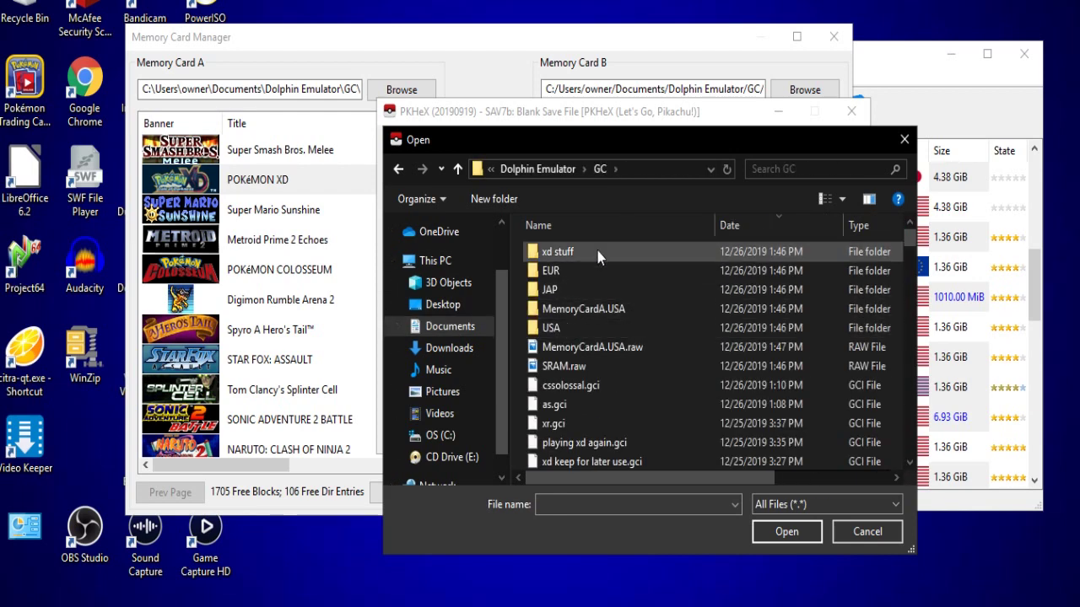
double_click(597, 250)
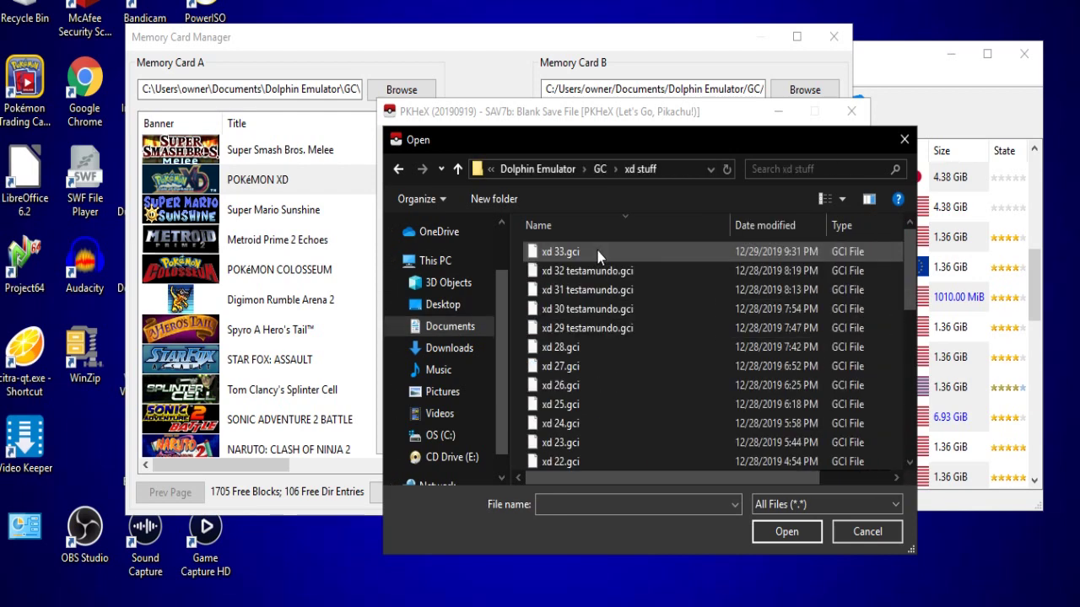
double_click(597, 251)
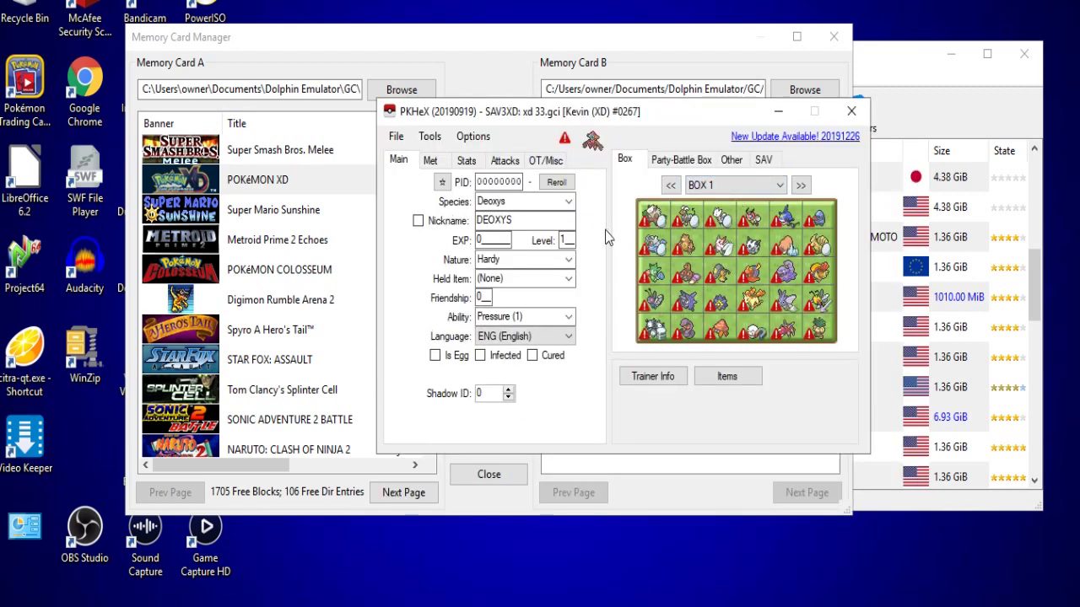
Step: Browse the save's storage boxes and show Box 3
click(800, 185)
click(671, 185)
click(671, 185)
click(800, 185)
click(800, 184)
click(800, 185)
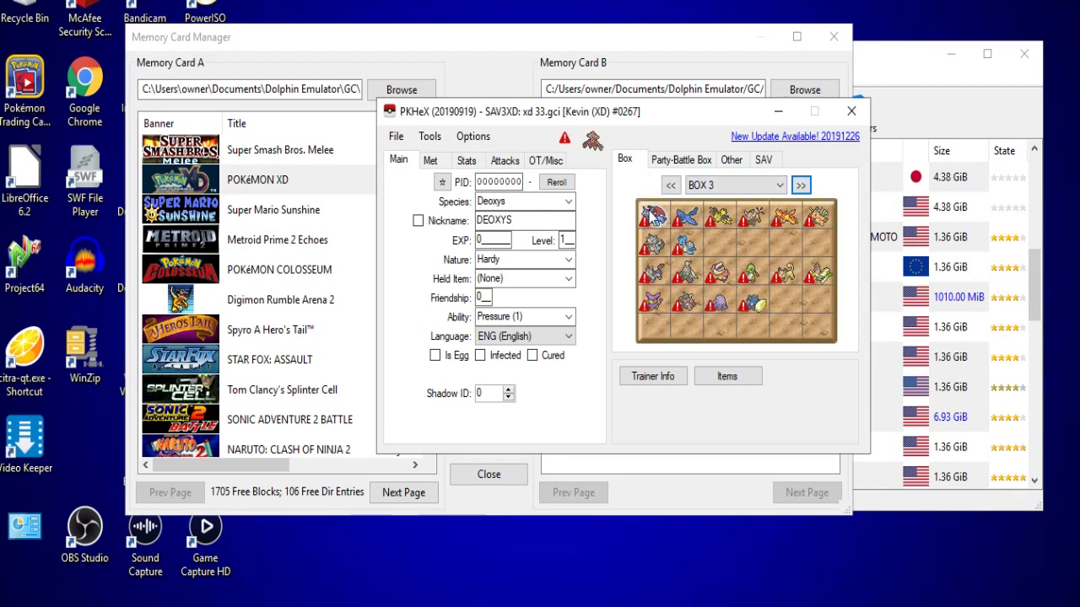
Step: View Box 3's Salamence in the editor and check its legality report
click(651, 212)
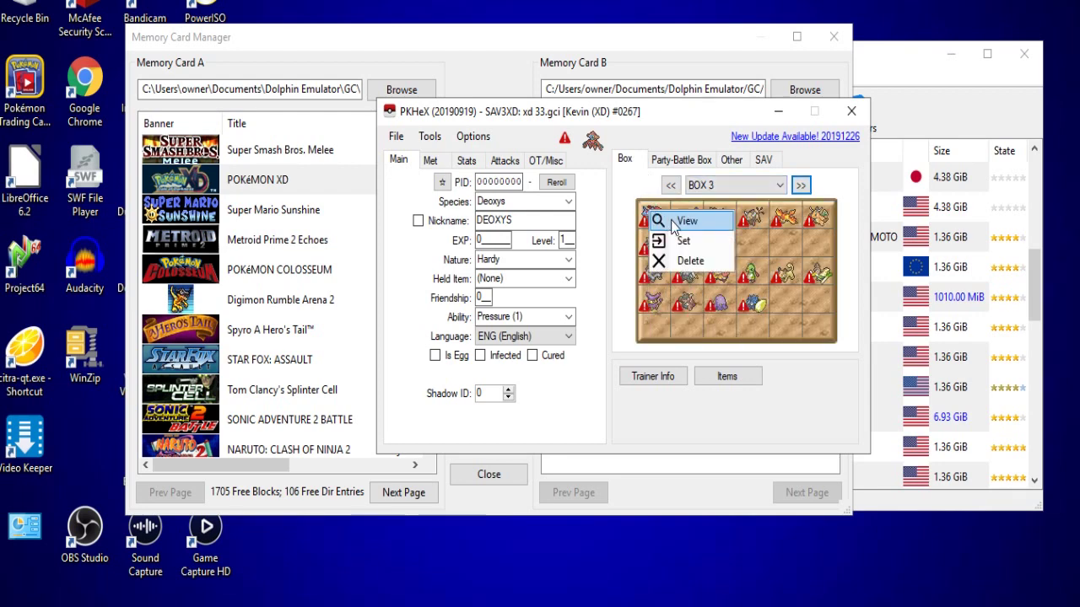
click(679, 222)
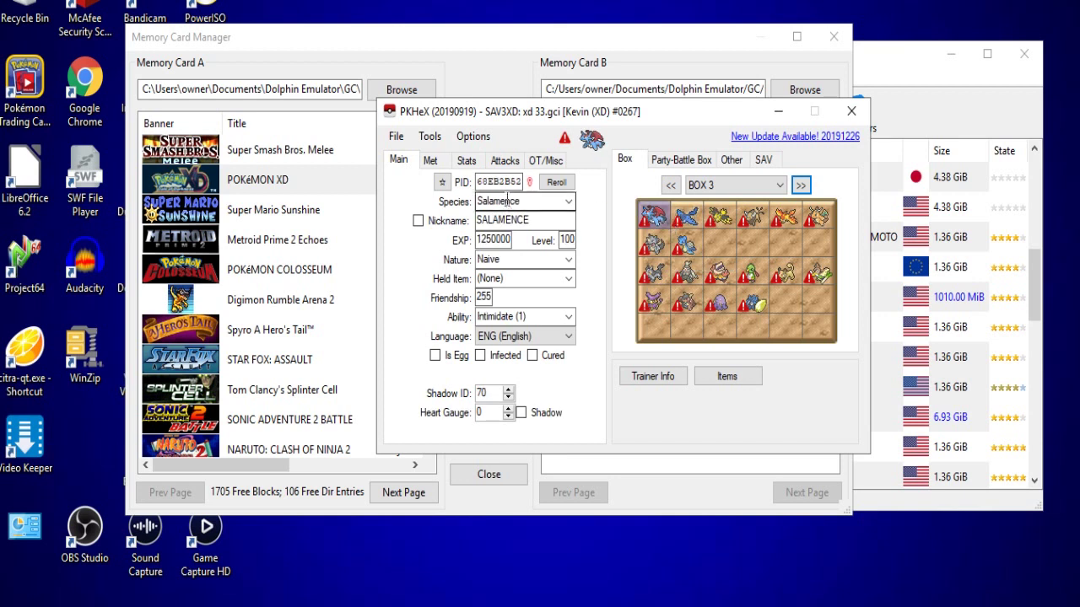
click(565, 140)
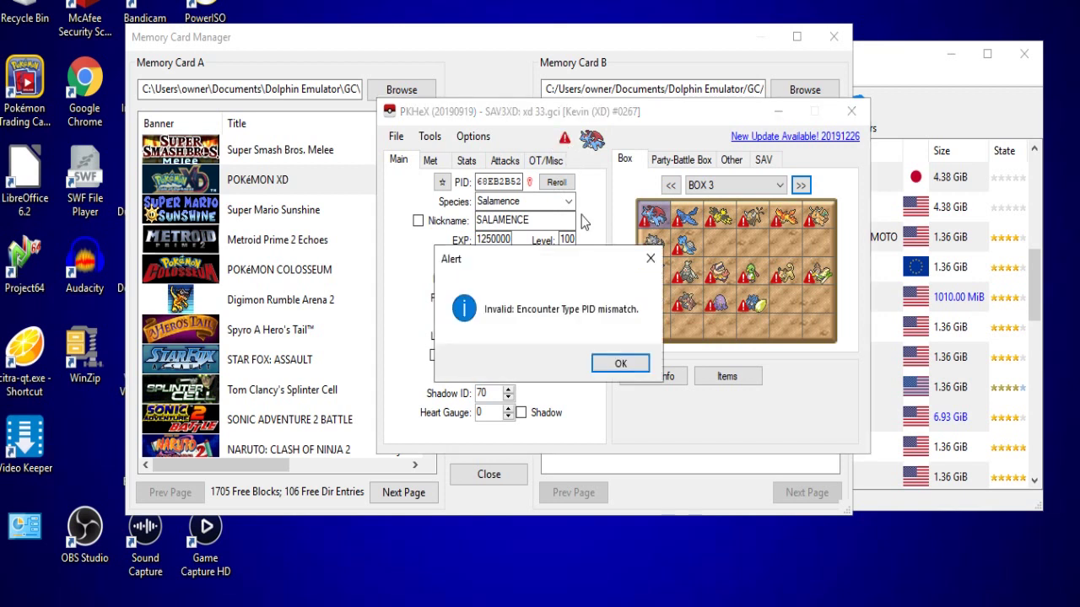
click(649, 268)
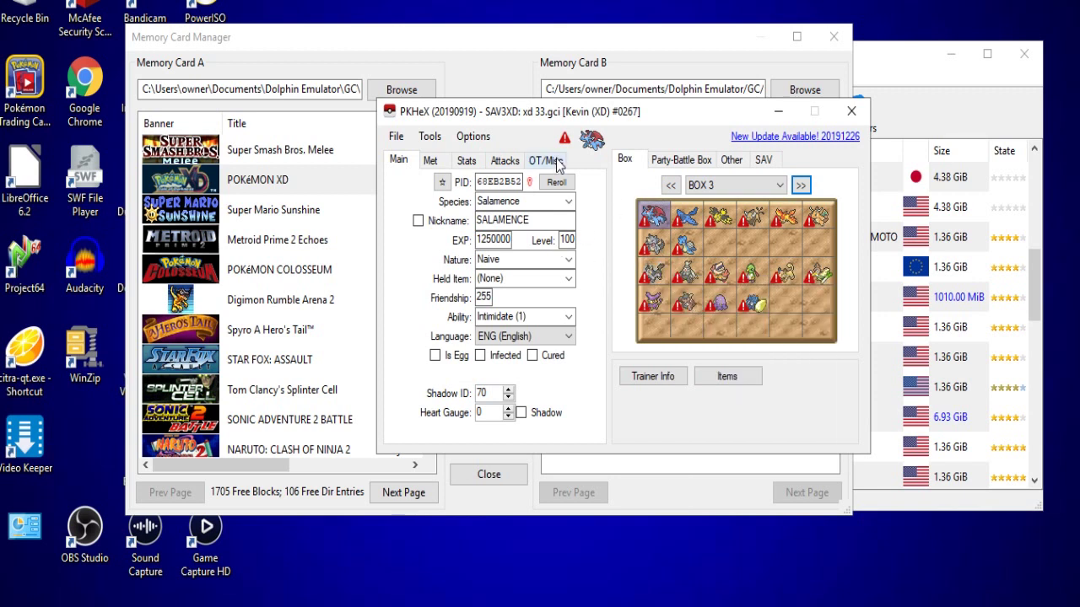
Step: View Box 3's Articuno in the editor
right_click(690, 212)
click(719, 217)
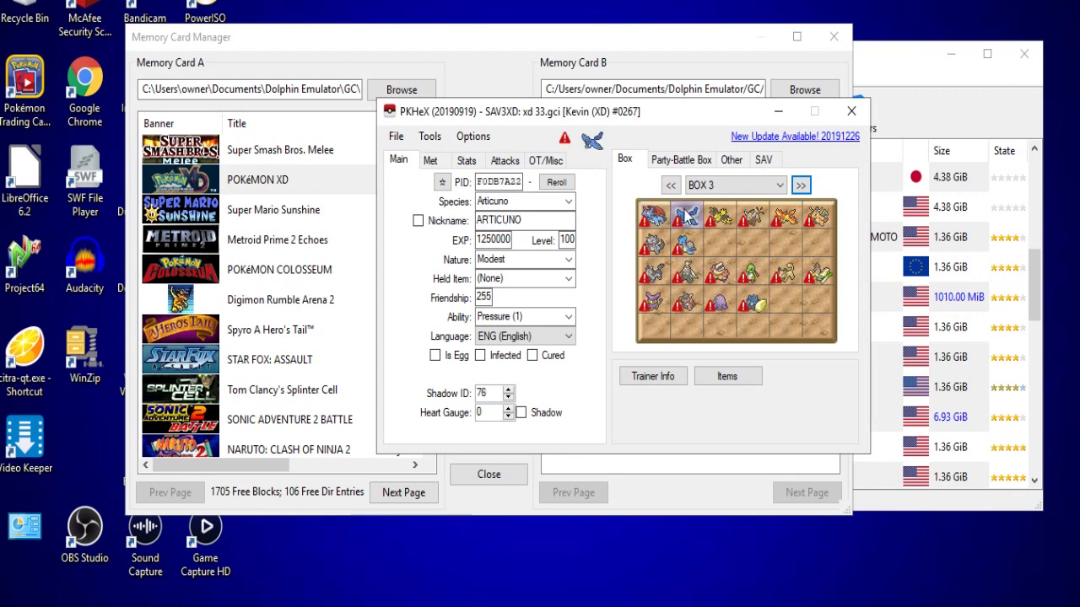
Step: Review Articuno's stats, encounter details and current moves in the editor
click(466, 161)
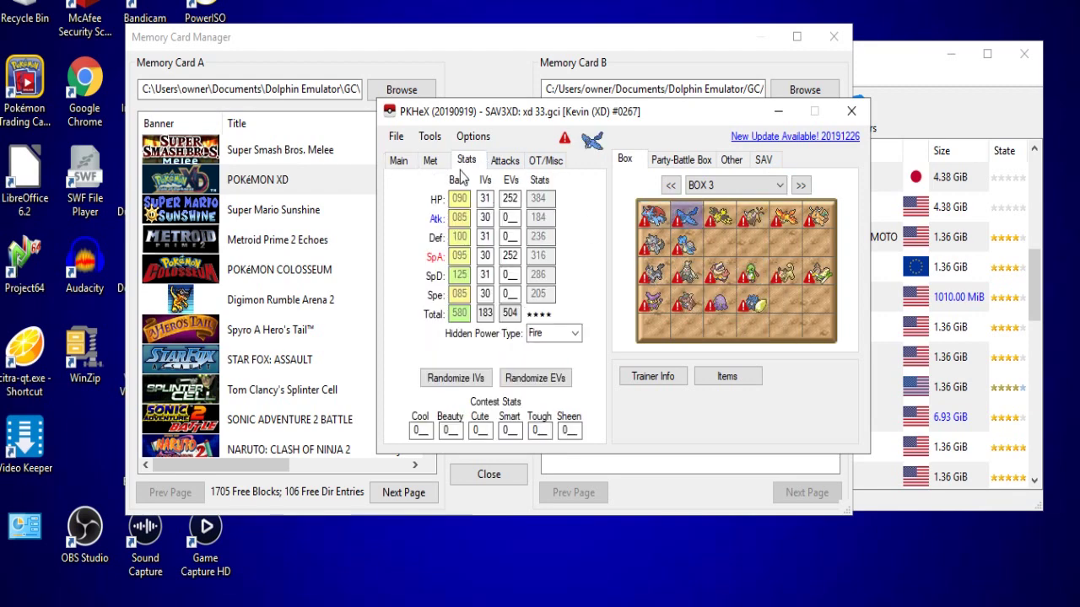
click(430, 160)
click(398, 160)
click(466, 160)
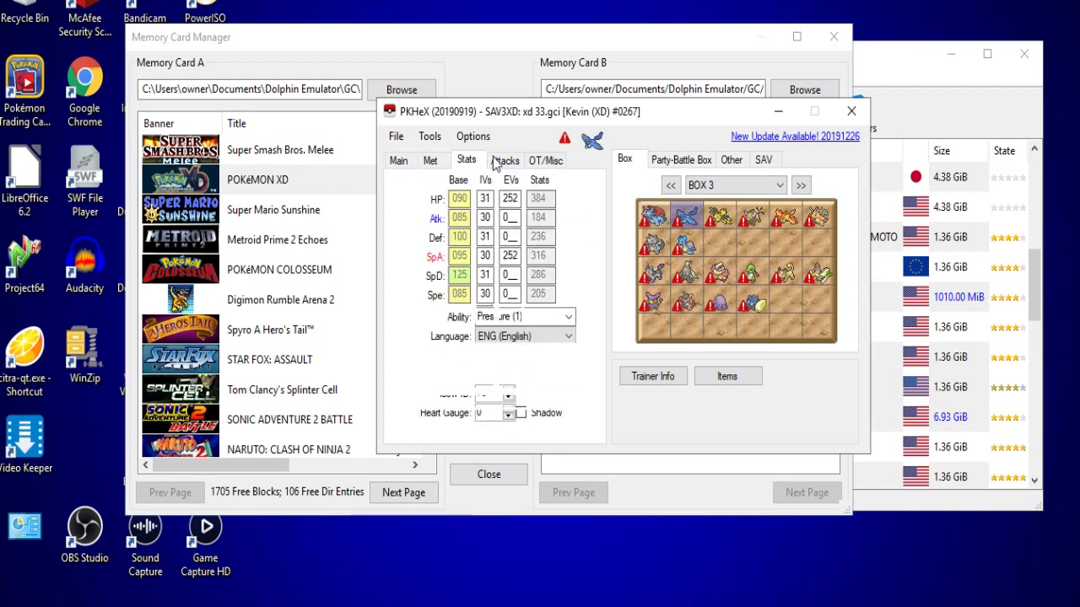
click(503, 161)
click(462, 222)
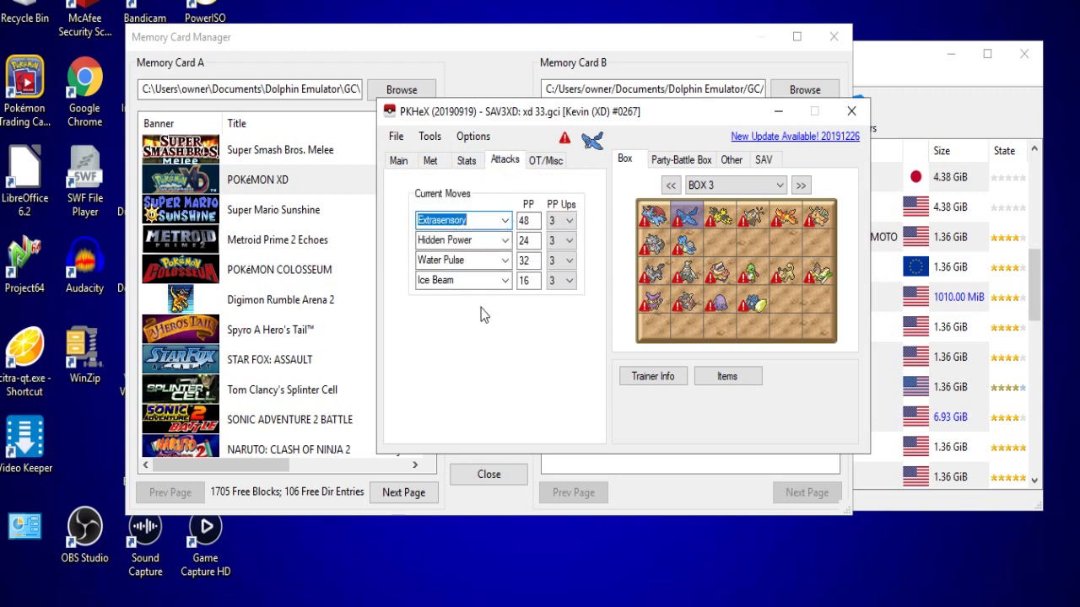
Step: Show Box 4 and load its Flygon into the editor with its main details displayed
click(671, 185)
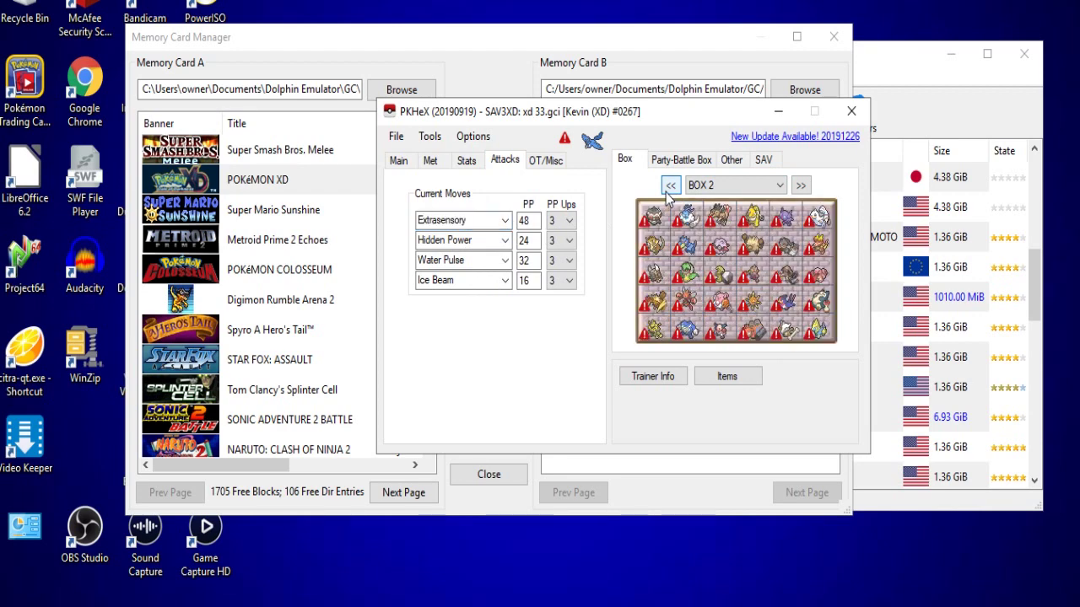
click(800, 187)
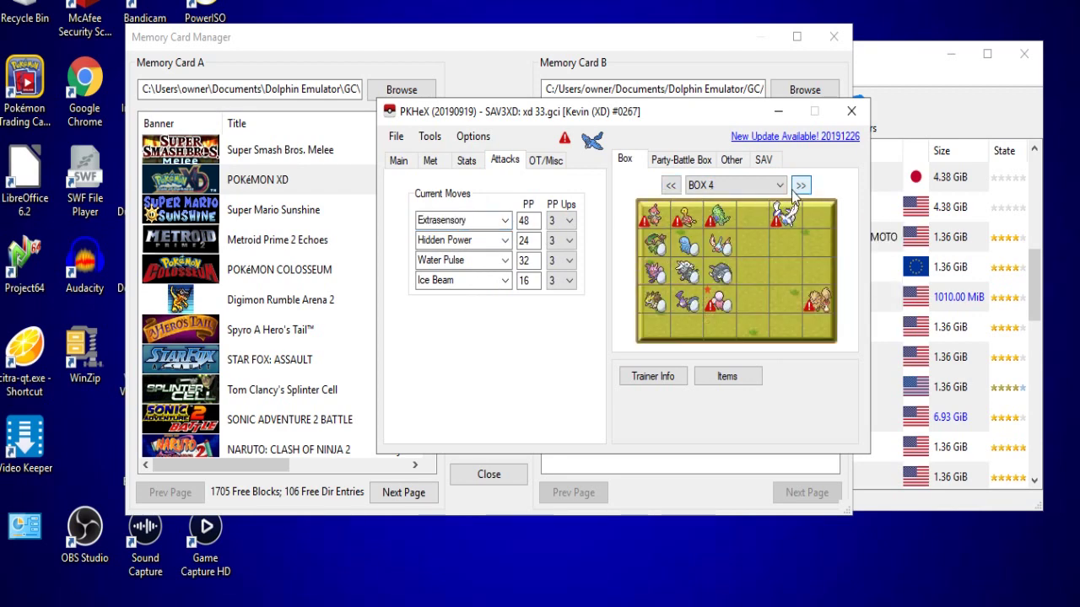
mouse_move(657, 250)
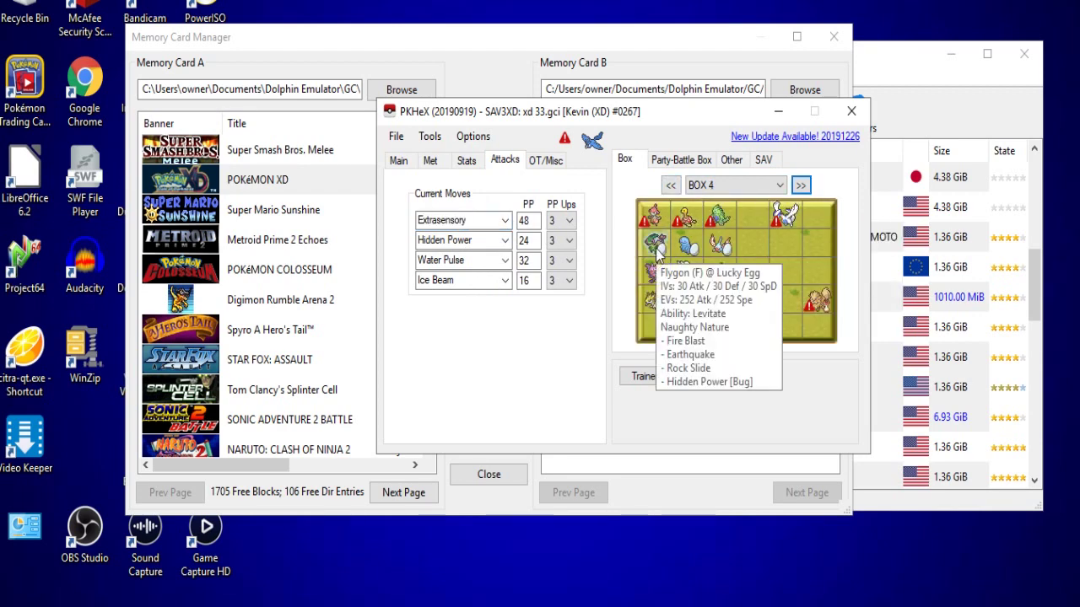
right_click(655, 244)
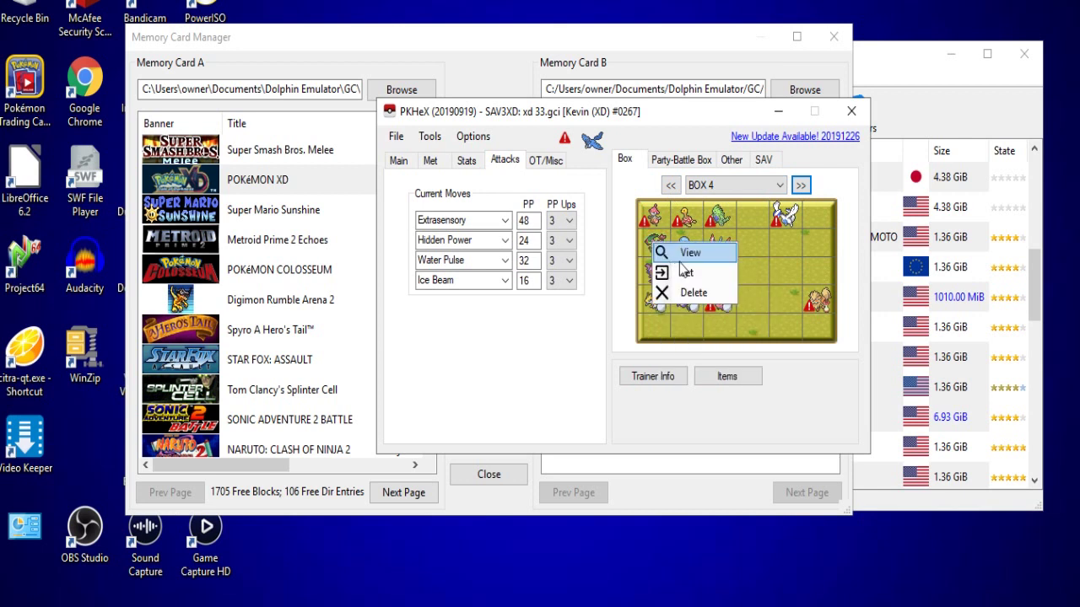
click(693, 252)
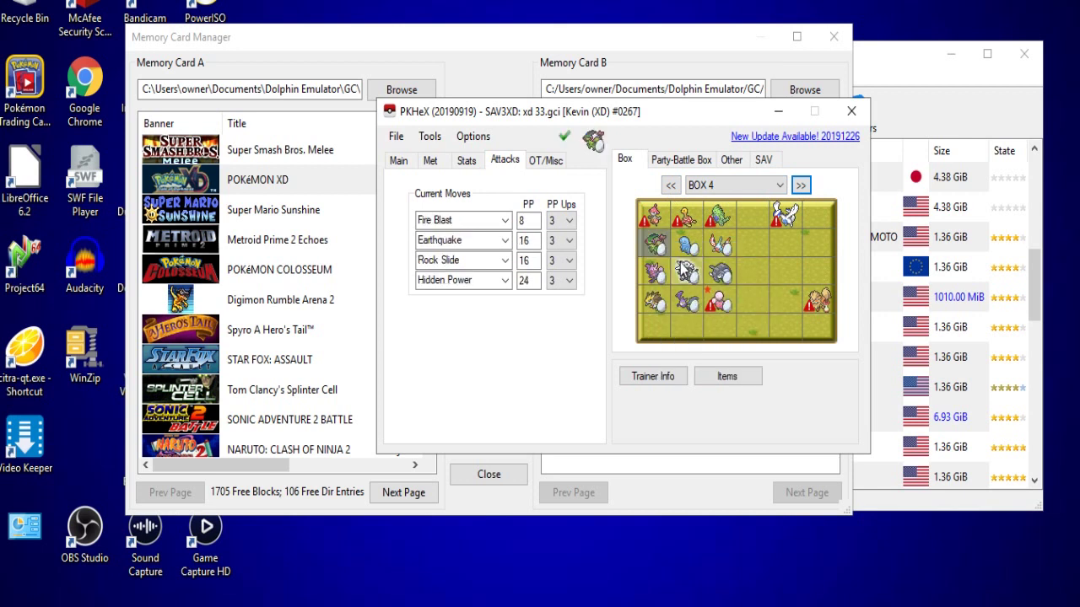
click(397, 163)
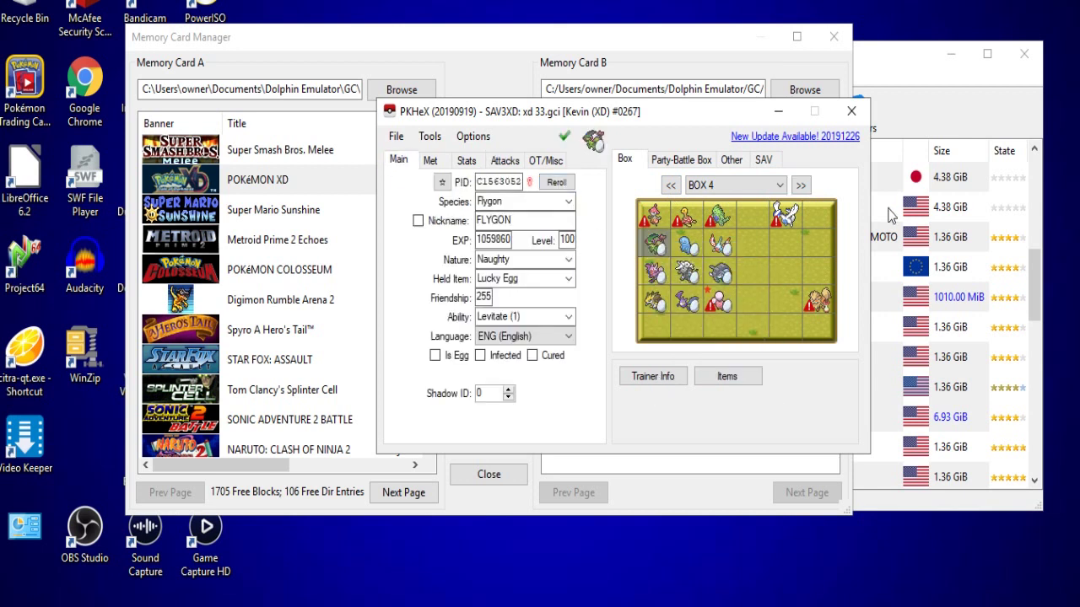
Step: Advance through the storage boxes to Box 7
click(800, 185)
click(802, 184)
click(802, 185)
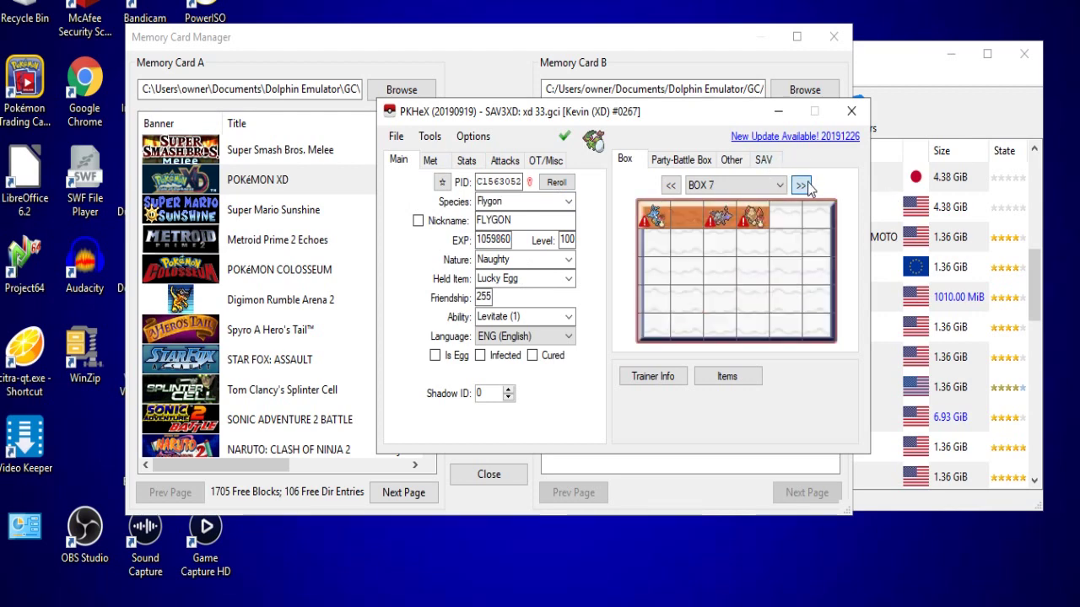
Step: Change the loaded Flygon's species to Gardevoir and reroll its PID
click(569, 201)
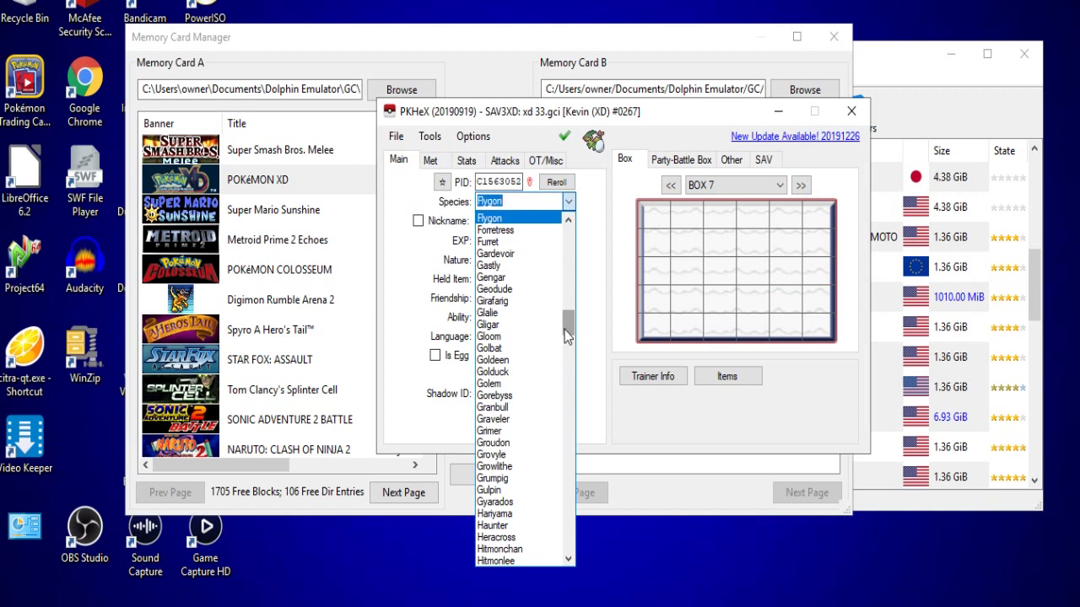
scroll(565, 333, up, 1)
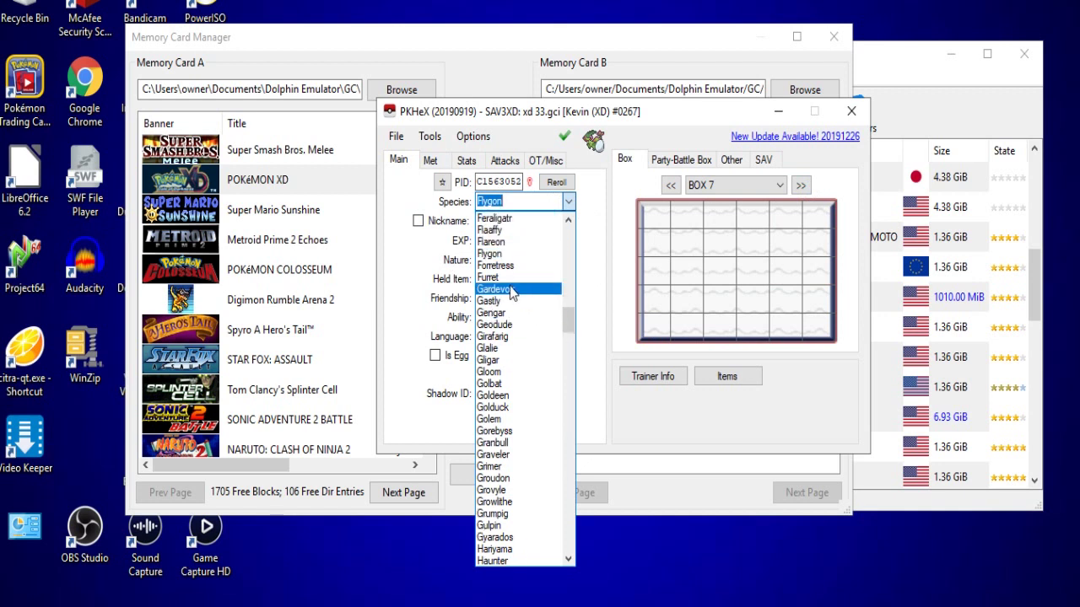
click(512, 290)
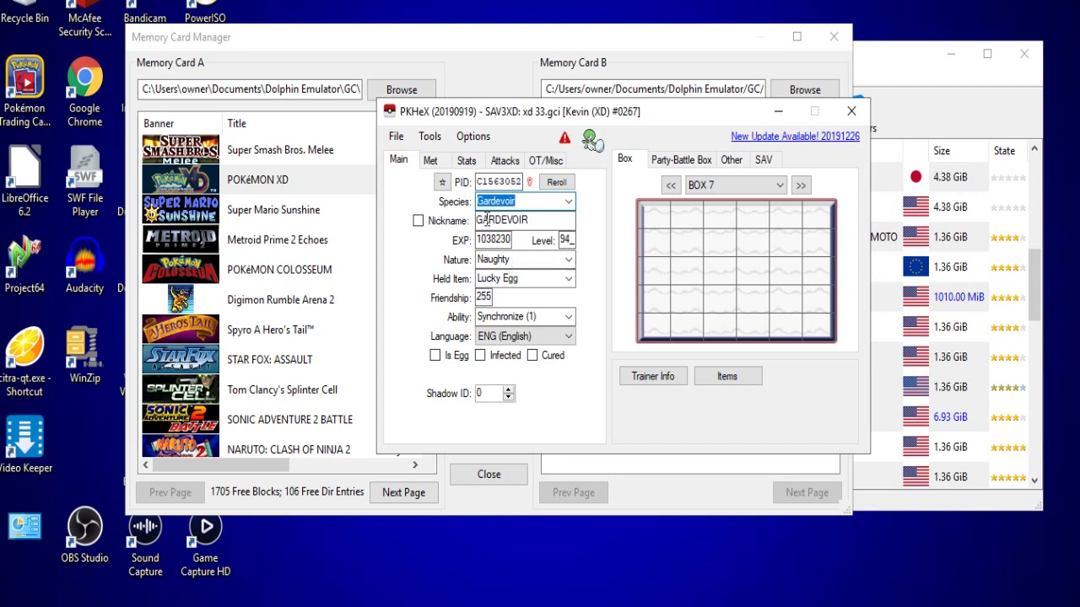
click(442, 182)
click(557, 183)
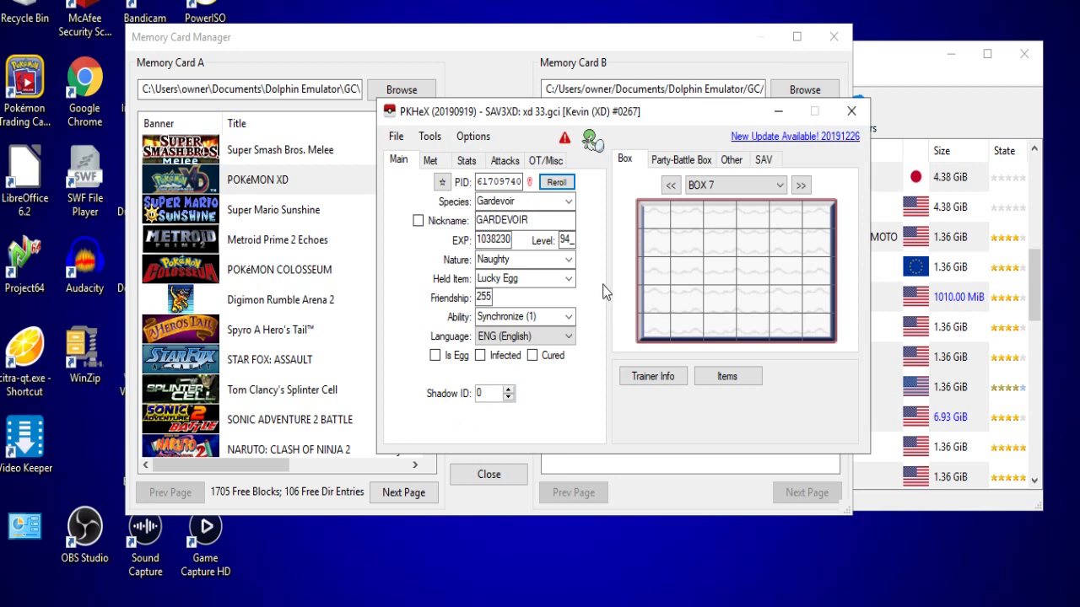
Step: Examine Gardevoir's level, EXP, nature, held item, ability and friendship fields and their available options
double_click(570, 239)
double_click(492, 236)
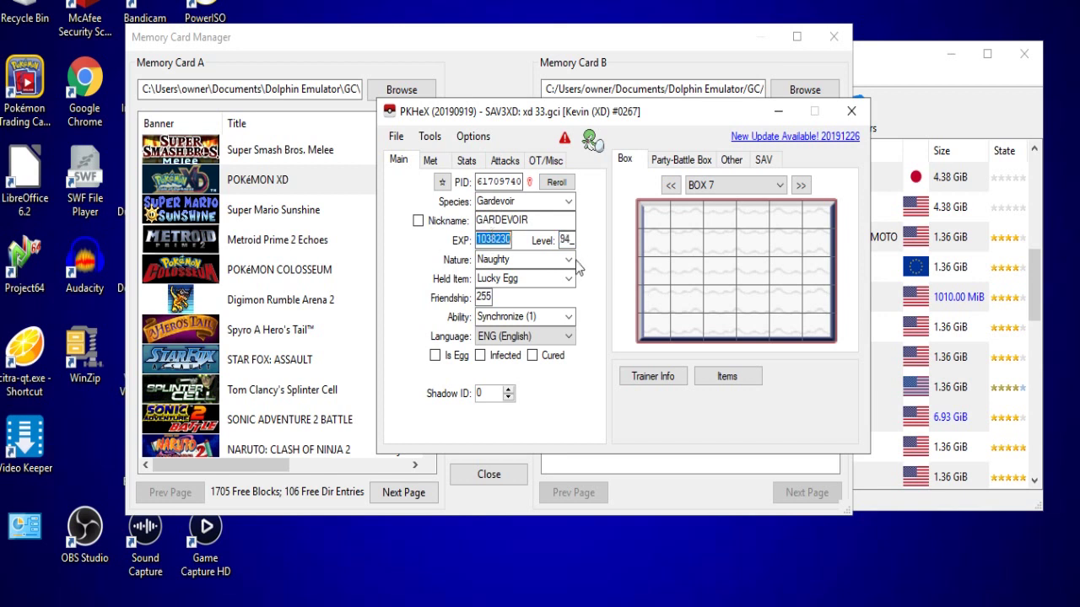
click(565, 261)
click(593, 273)
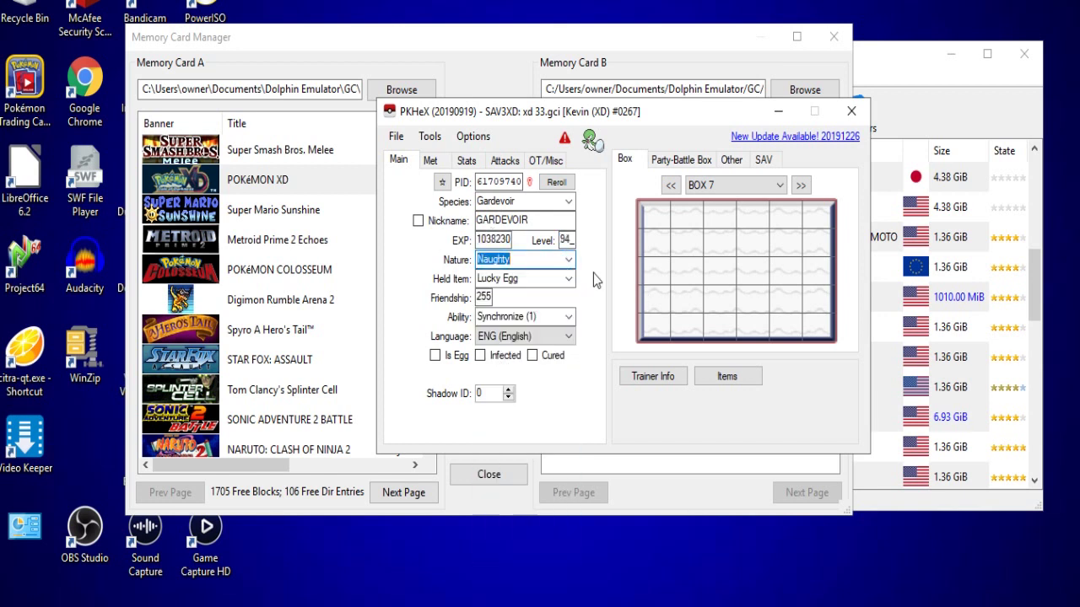
click(566, 281)
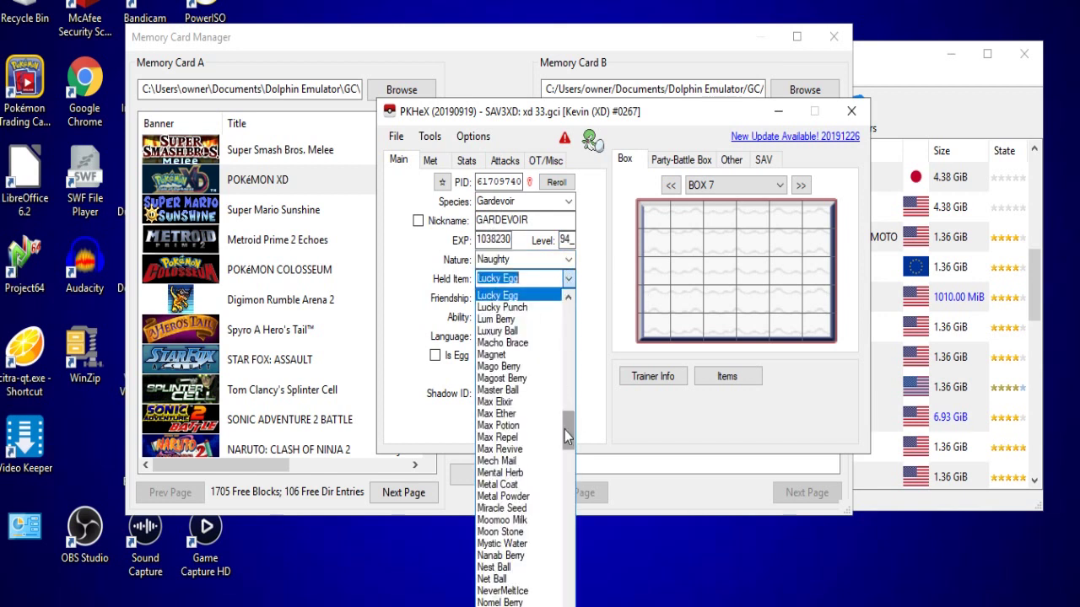
drag(569, 438, 578, 405)
click(607, 300)
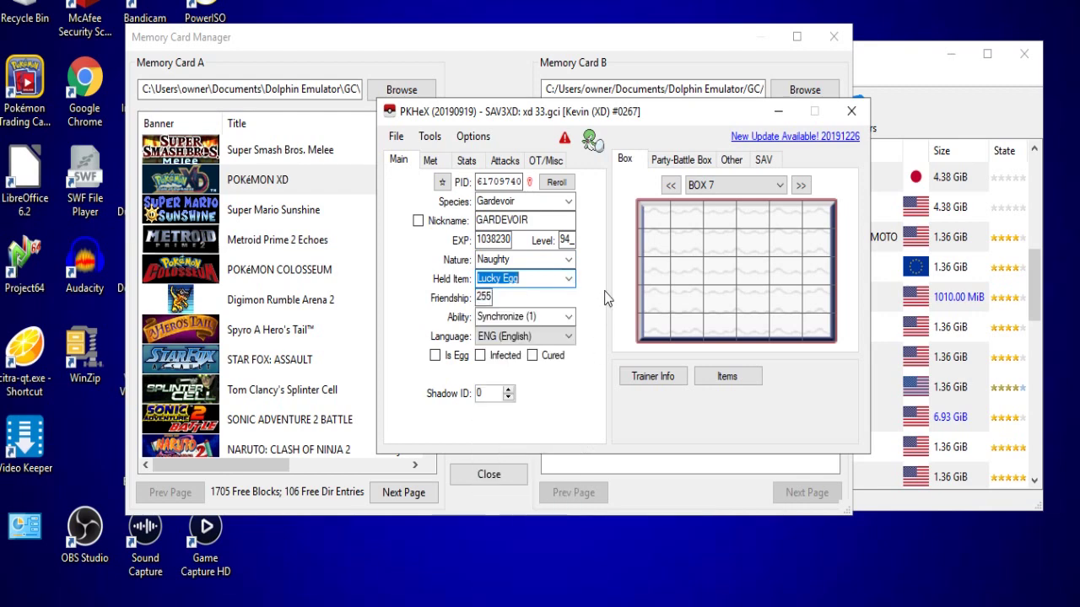
click(568, 279)
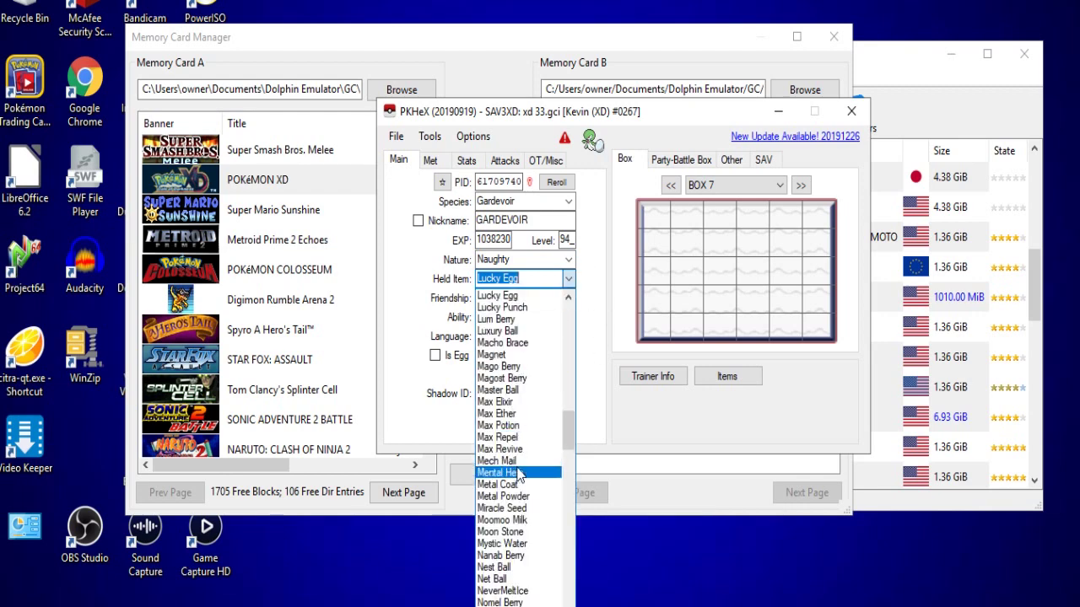
click(585, 297)
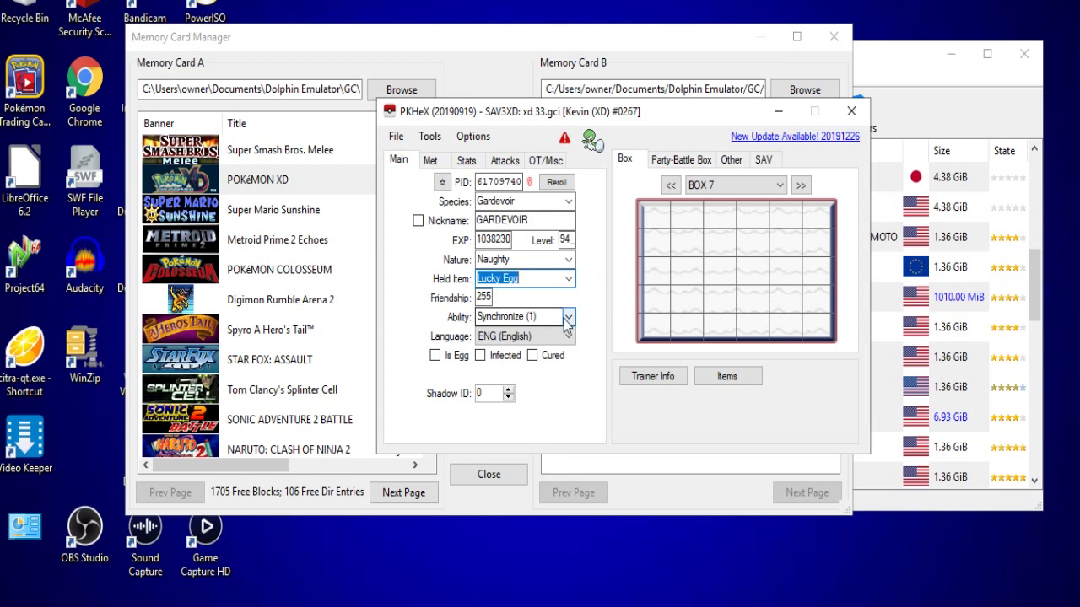
click(564, 321)
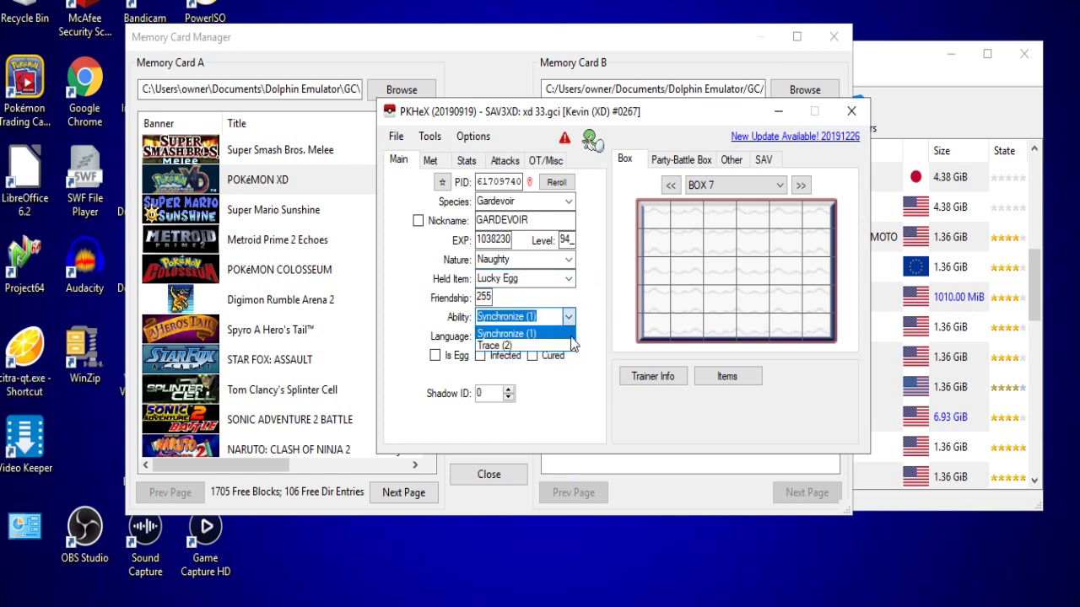
click(591, 280)
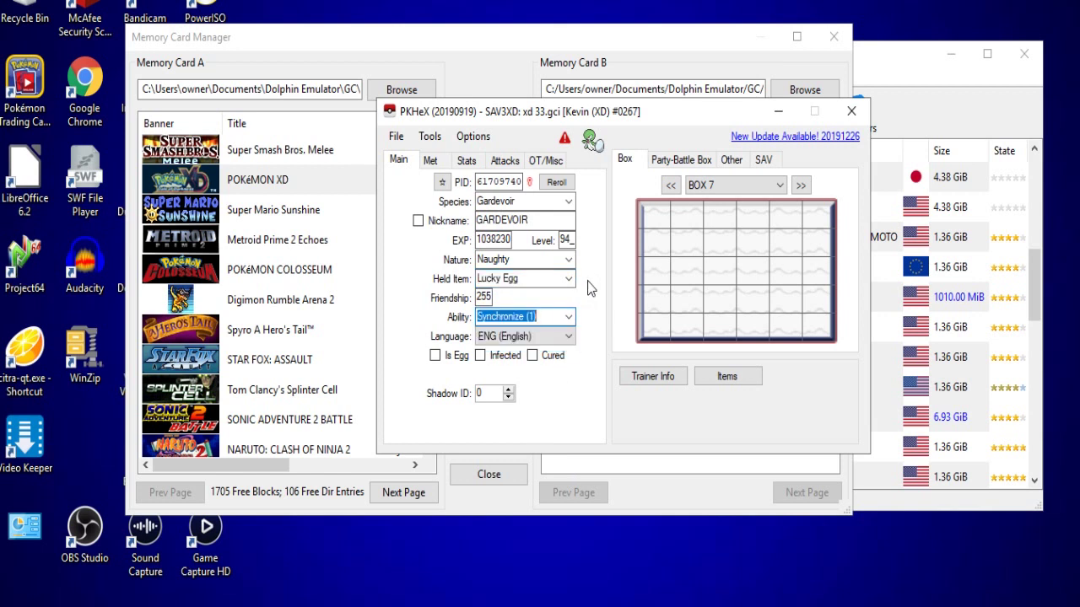
double_click(487, 295)
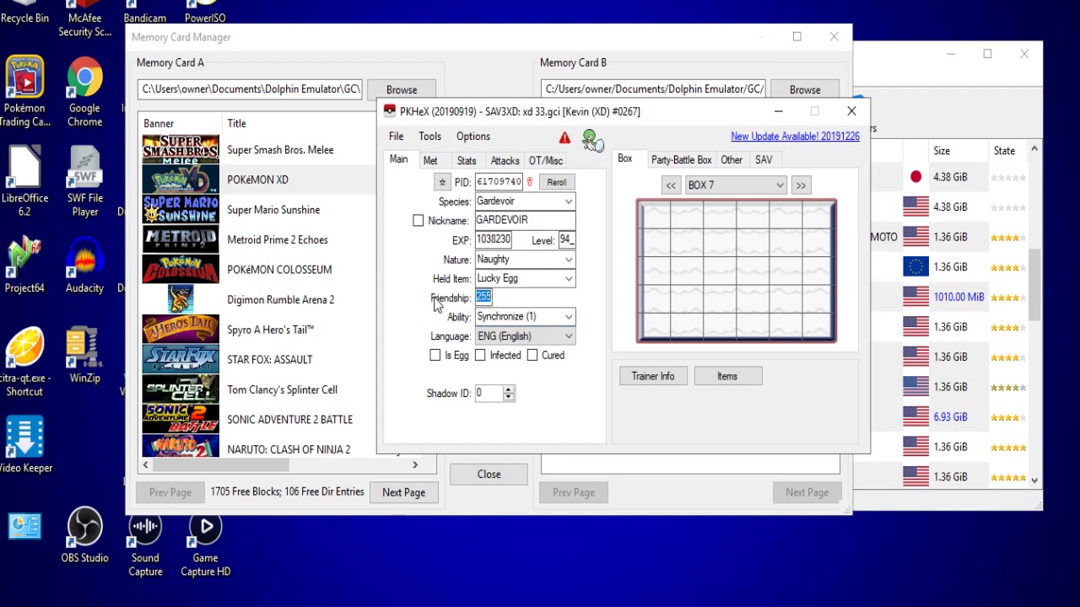
text(35)
Step: Set Gardevoir's origin game to Emerald and clear its Fateful Encounter flag
click(432, 159)
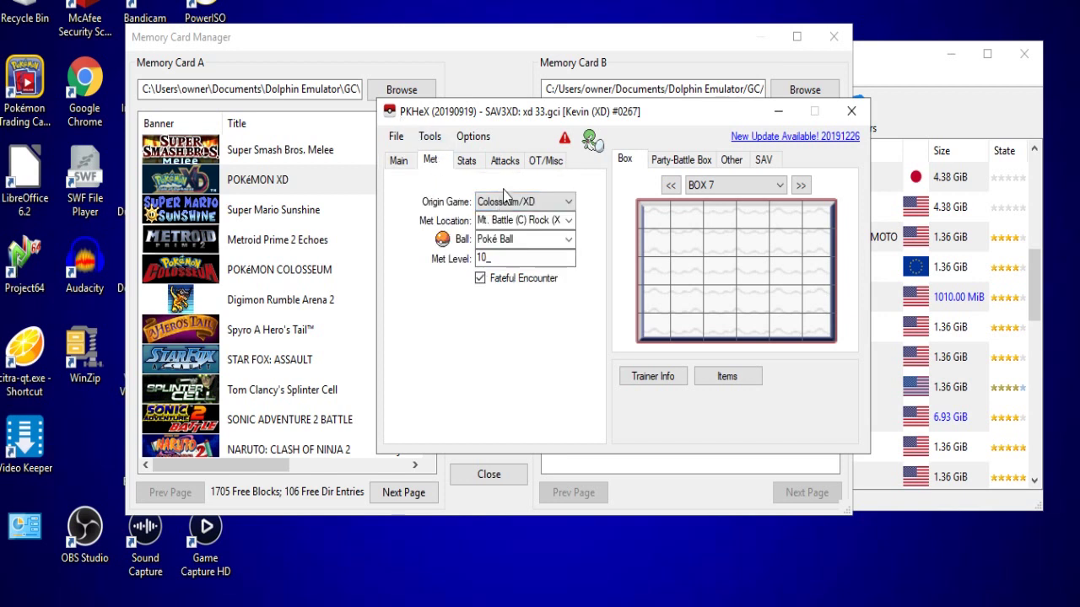
click(505, 201)
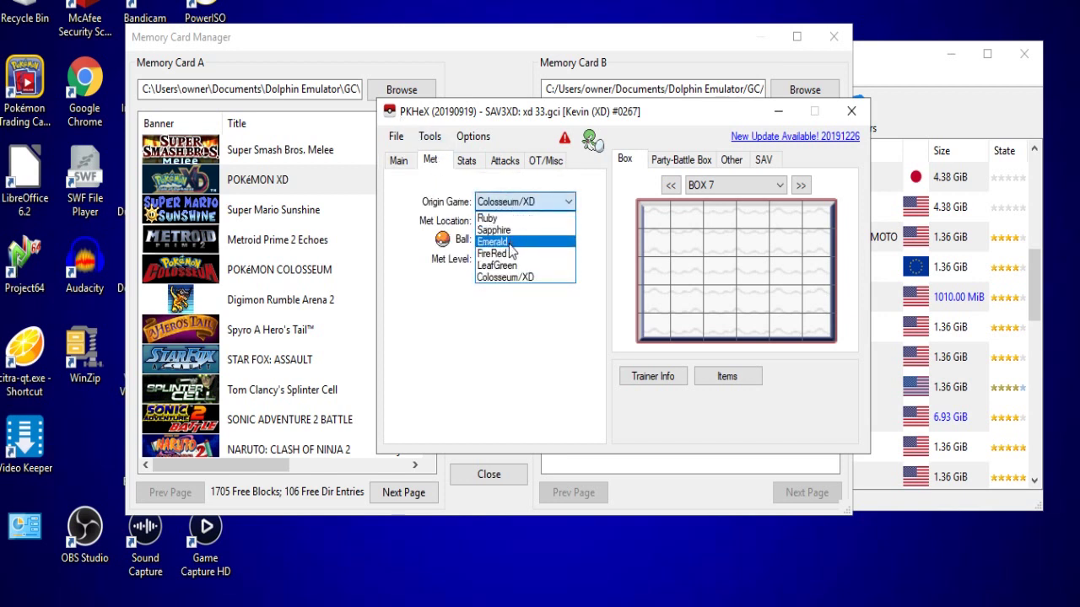
click(595, 258)
click(549, 210)
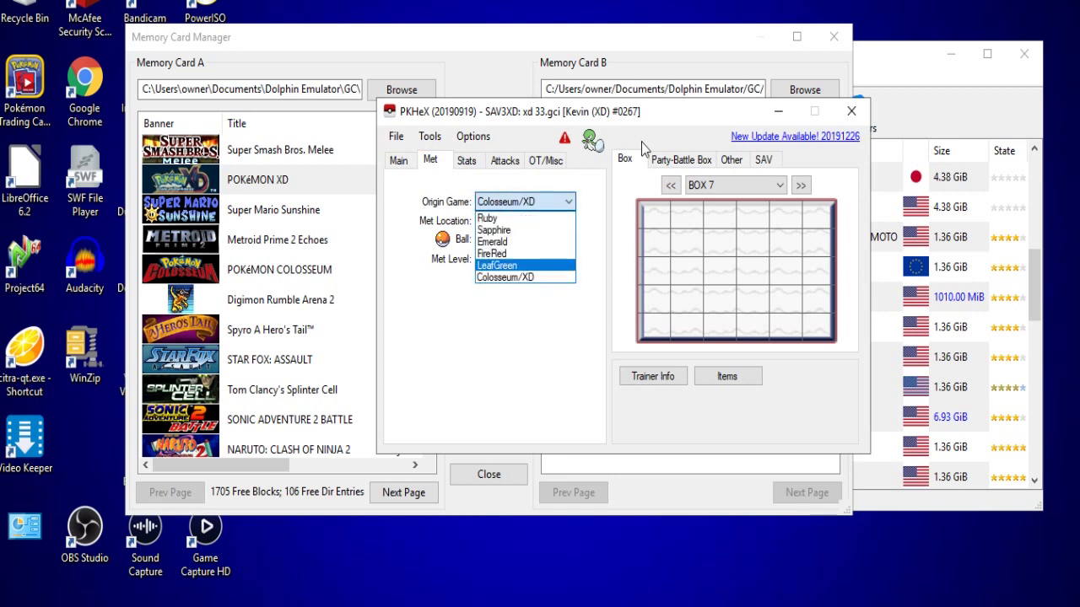
click(532, 242)
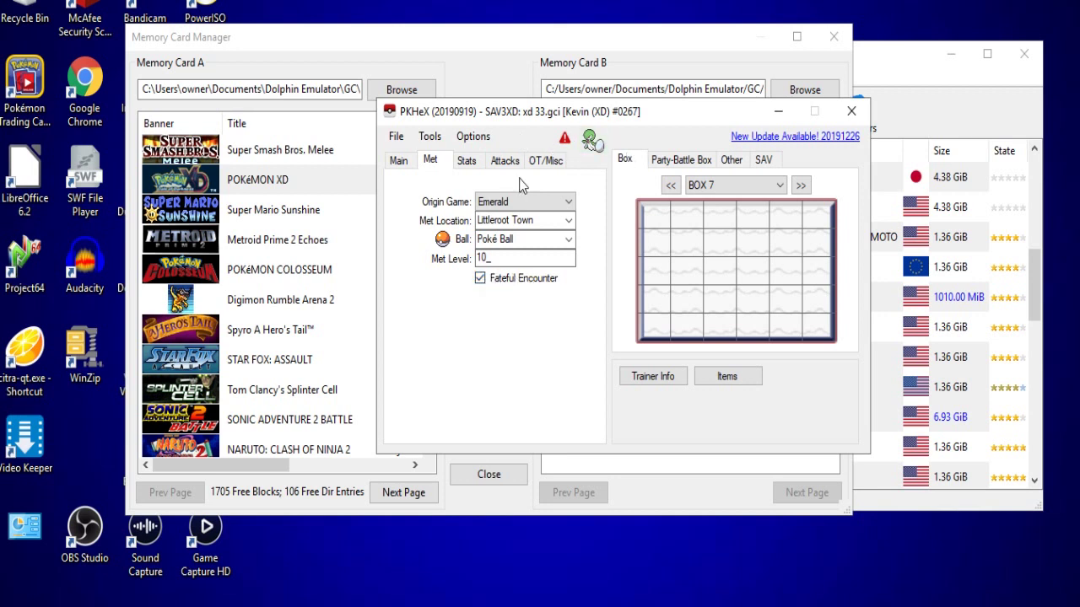
click(484, 279)
Step: Set Gardevoir's Attack EVs to 0 and Special Attack EVs to 252, with Dark as the Hidden Power type
click(467, 161)
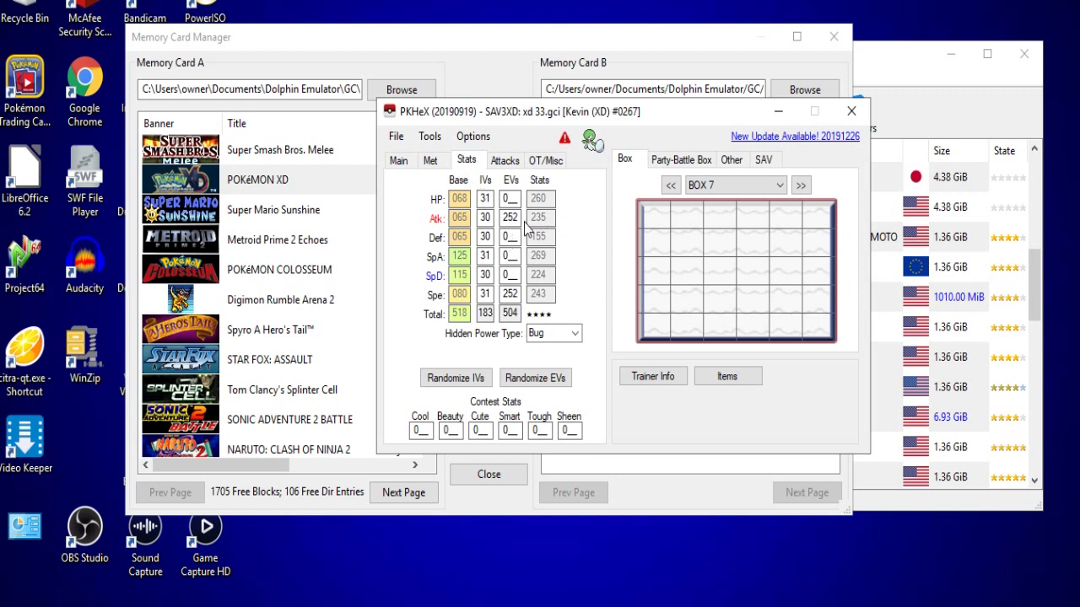
text(0__)
click(578, 338)
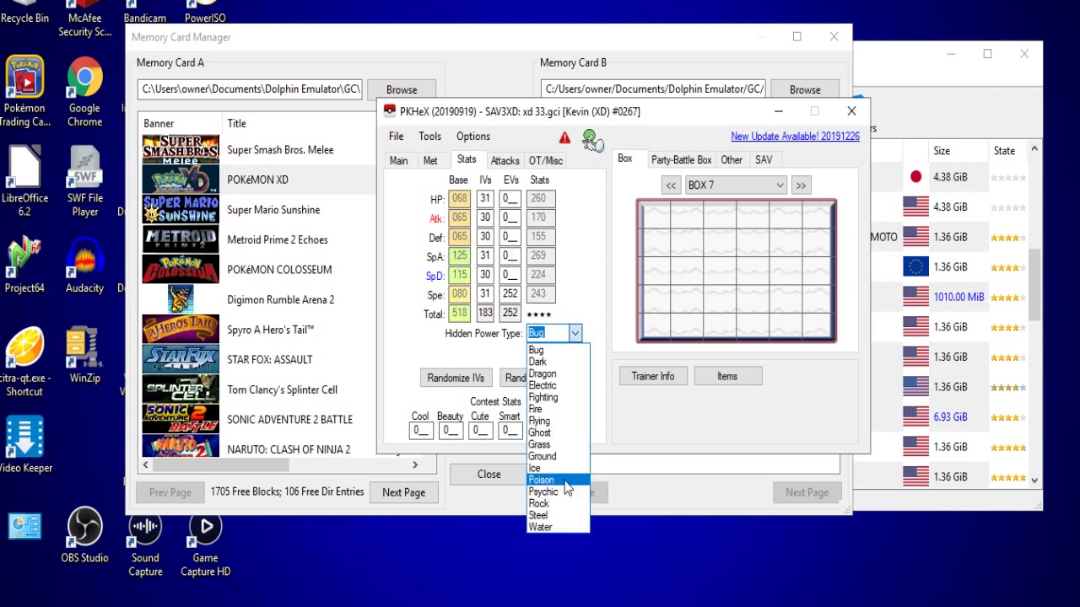
click(539, 361)
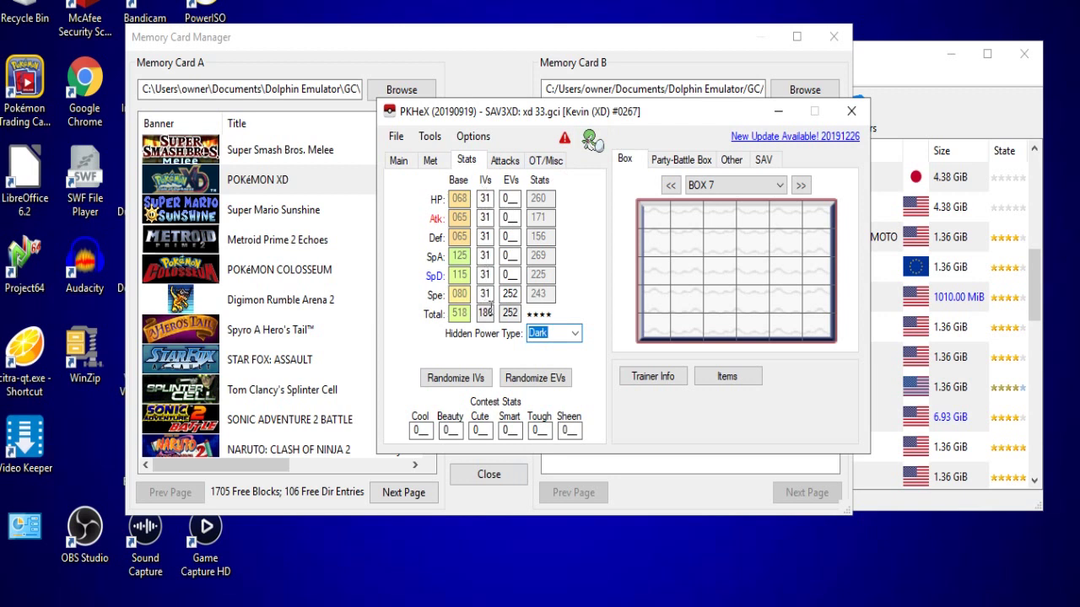
double_click(506, 255)
text(252)
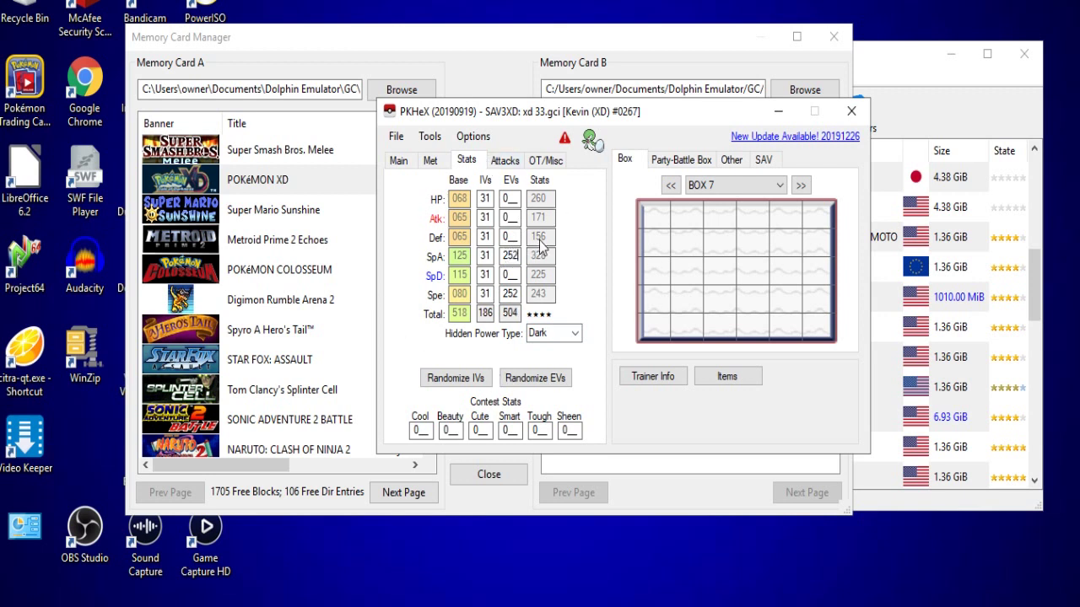
Step: Set Gardevoir's nature to Timid and review its stats
click(411, 162)
click(568, 260)
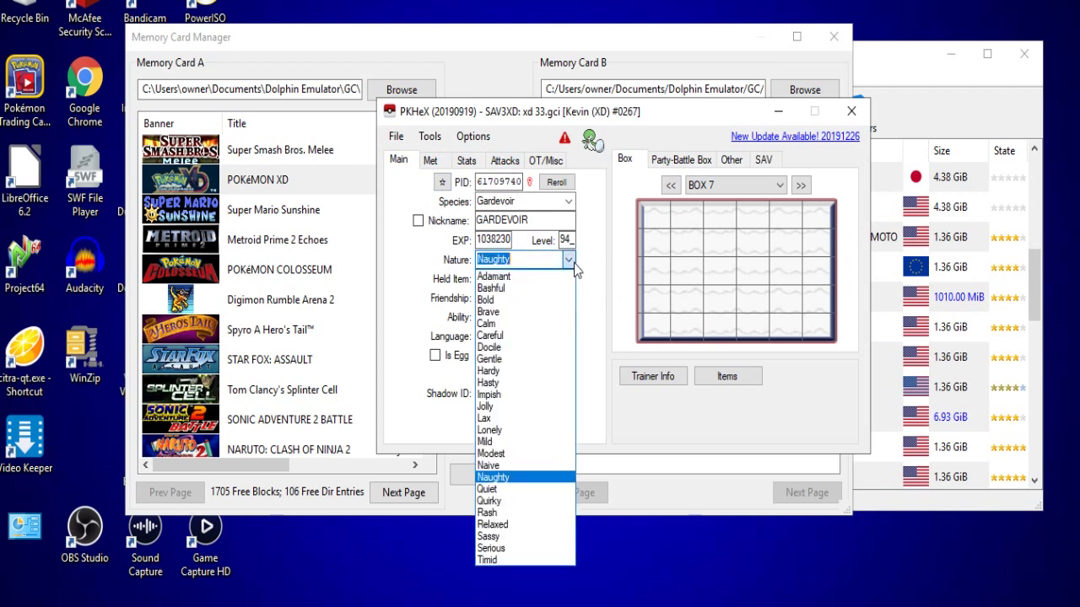
click(518, 559)
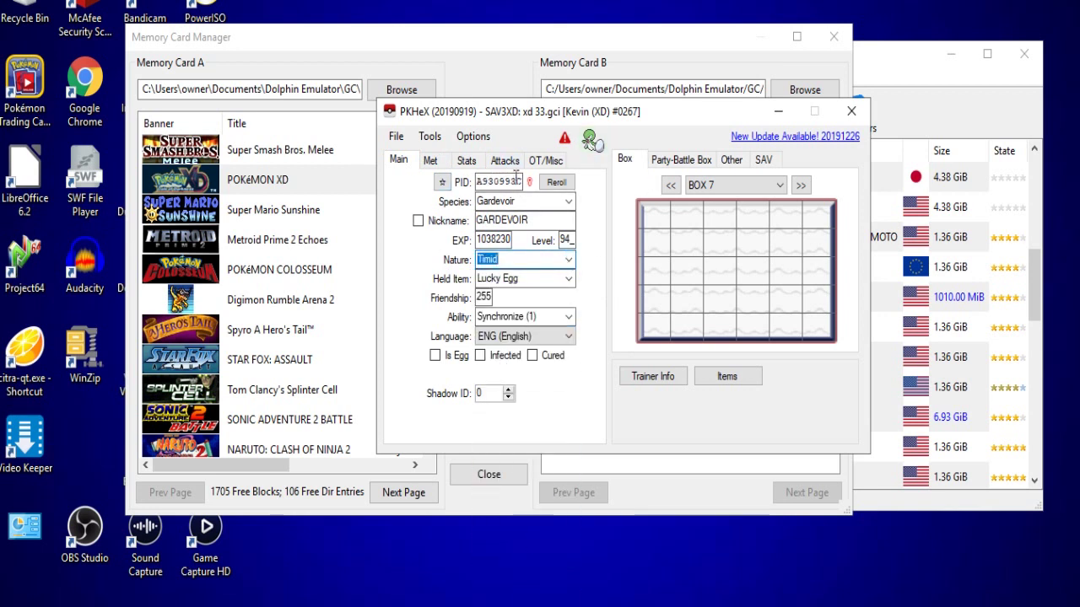
click(467, 160)
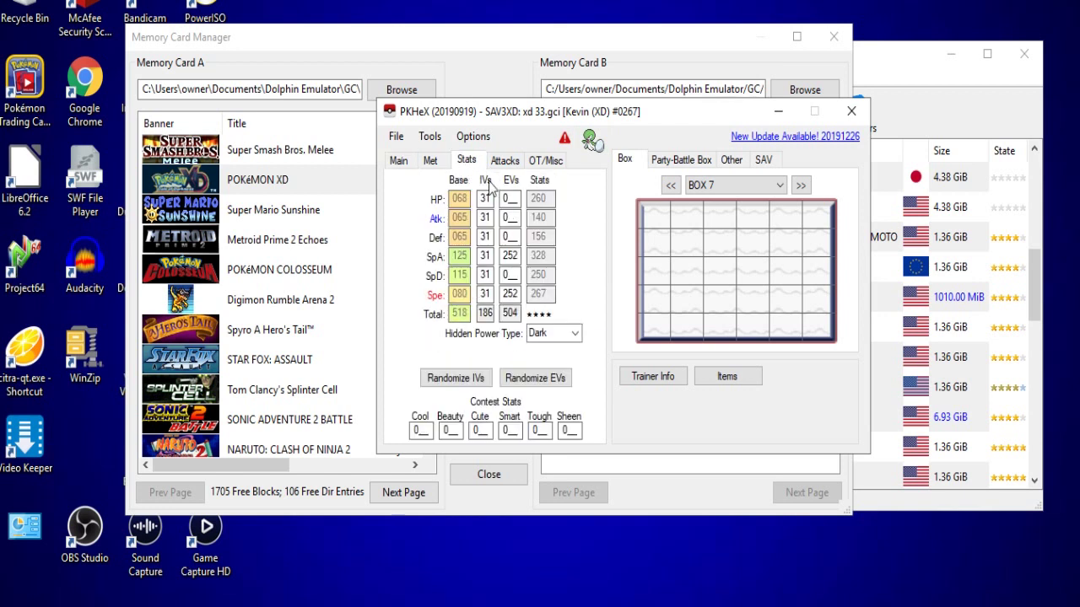
Step: Set Gardevoir's level to 100 and its held item to Leftovers
click(400, 160)
double_click(569, 224)
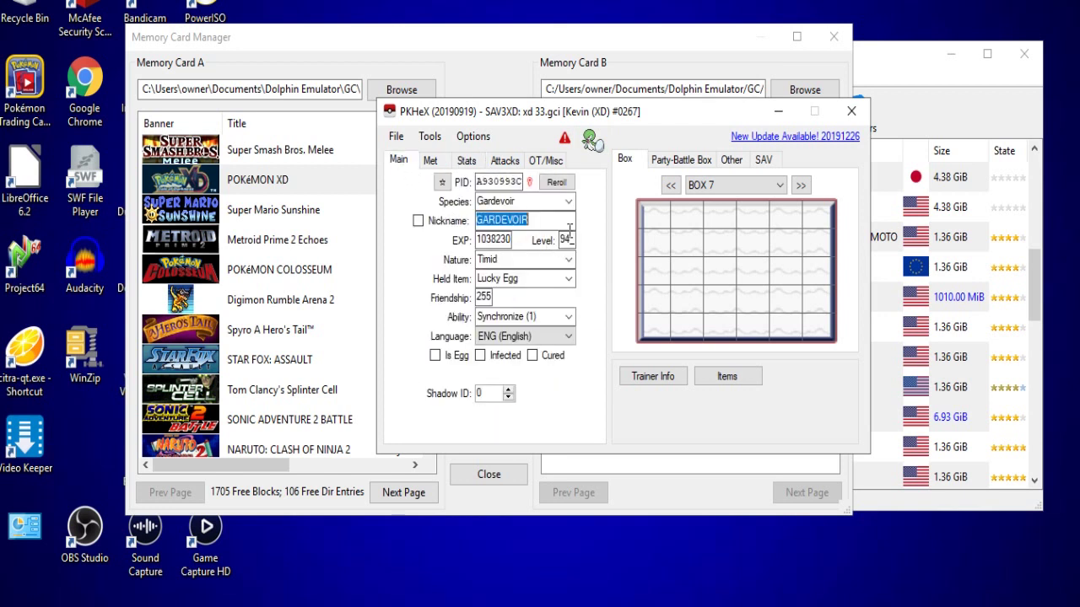
double_click(565, 240)
text(100)
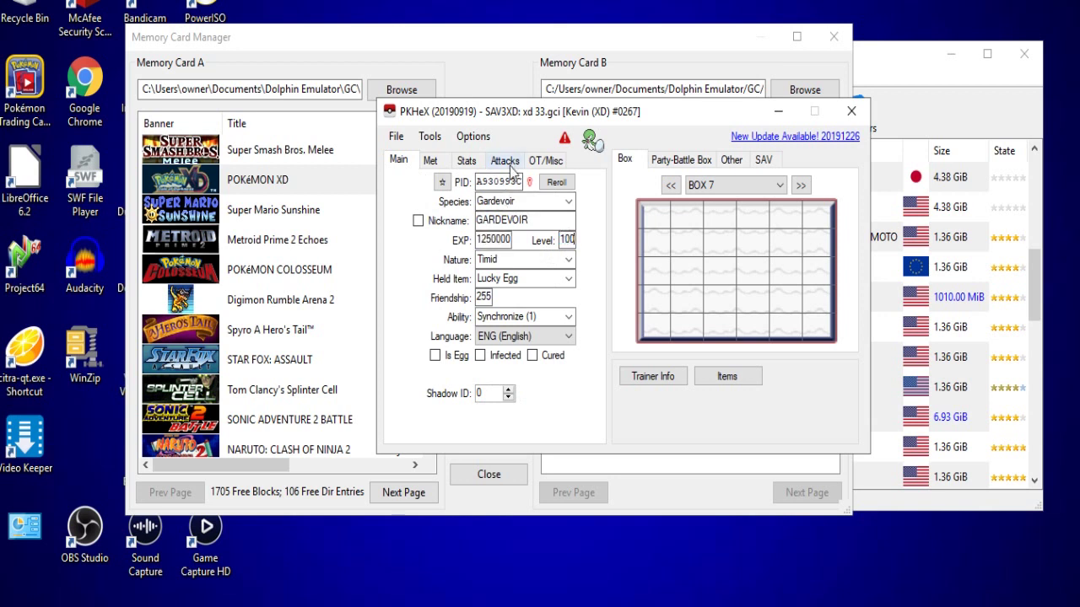
click(569, 281)
click(570, 279)
scroll(553, 413, up, 5)
click(547, 391)
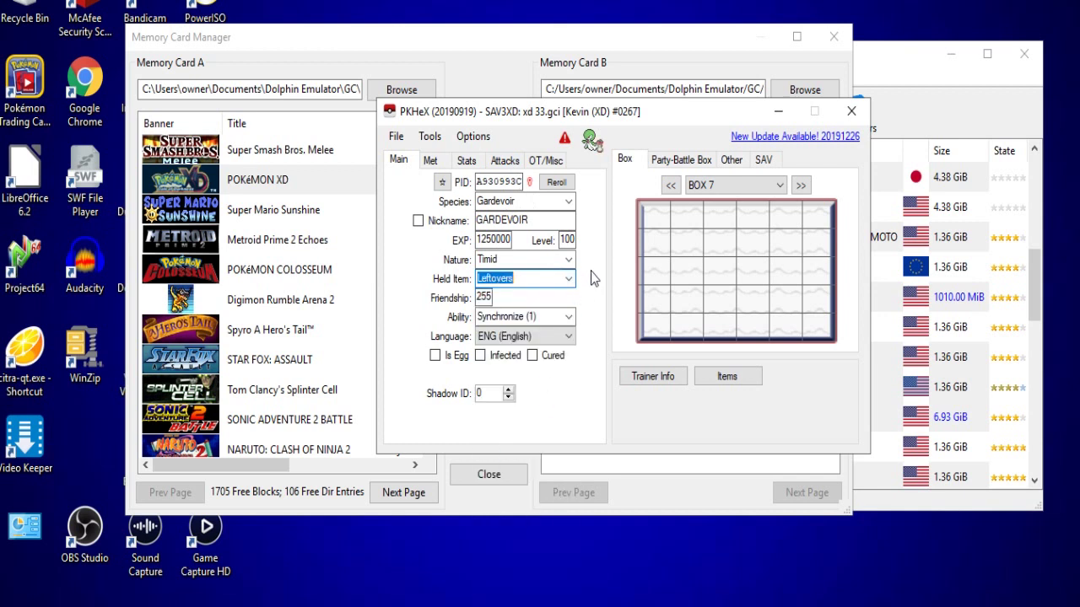
Step: Apply the suggested moves Future Sight, Hypnosis, Dream Eater and Magical Leaf to Gardevoir and check its legality
click(464, 164)
click(504, 161)
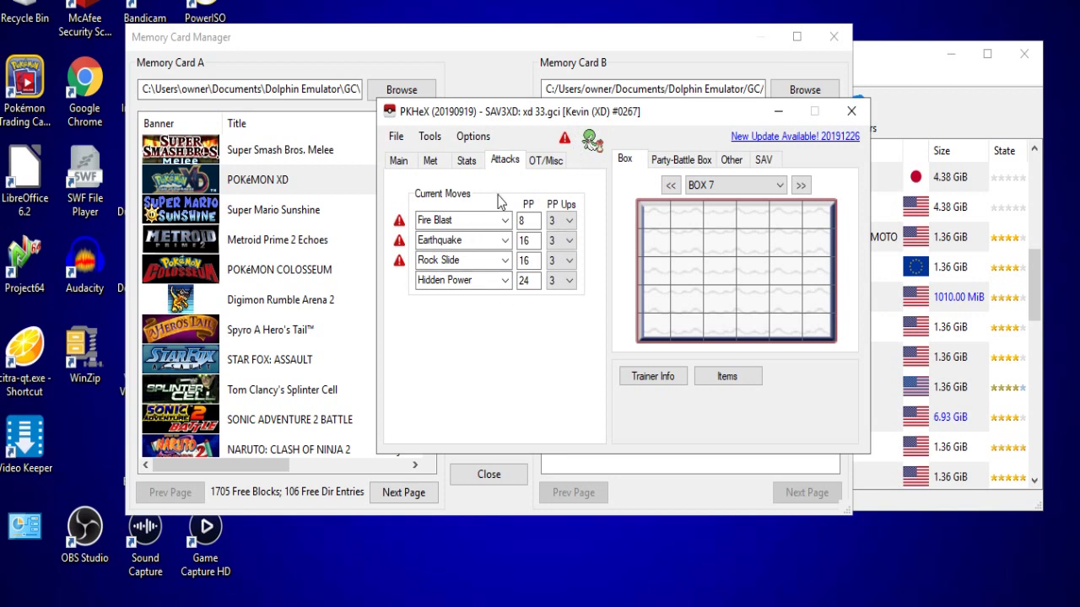
click(528, 241)
click(514, 224)
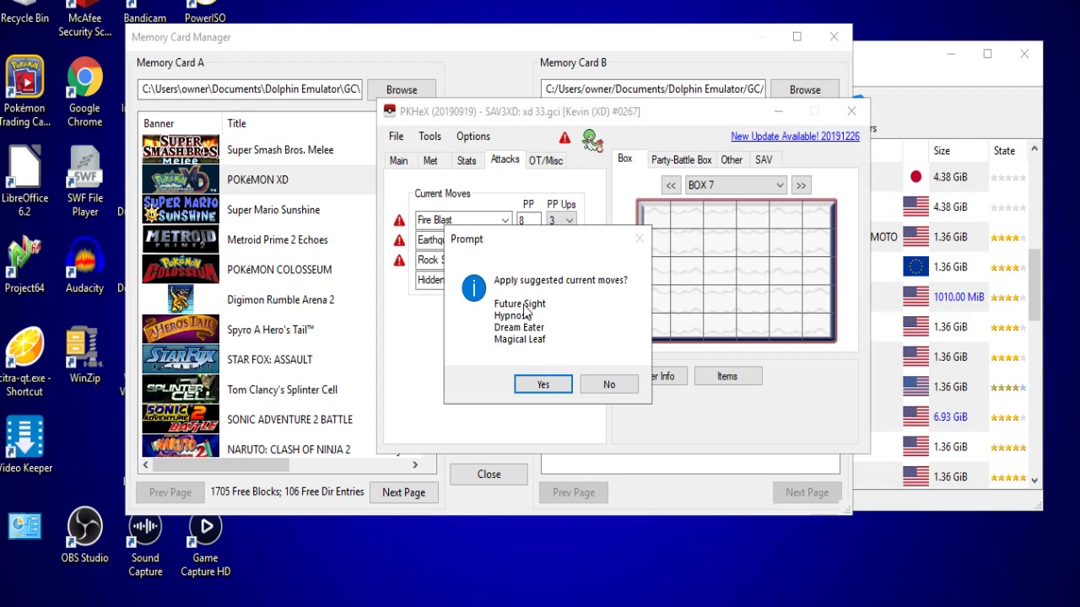
click(541, 387)
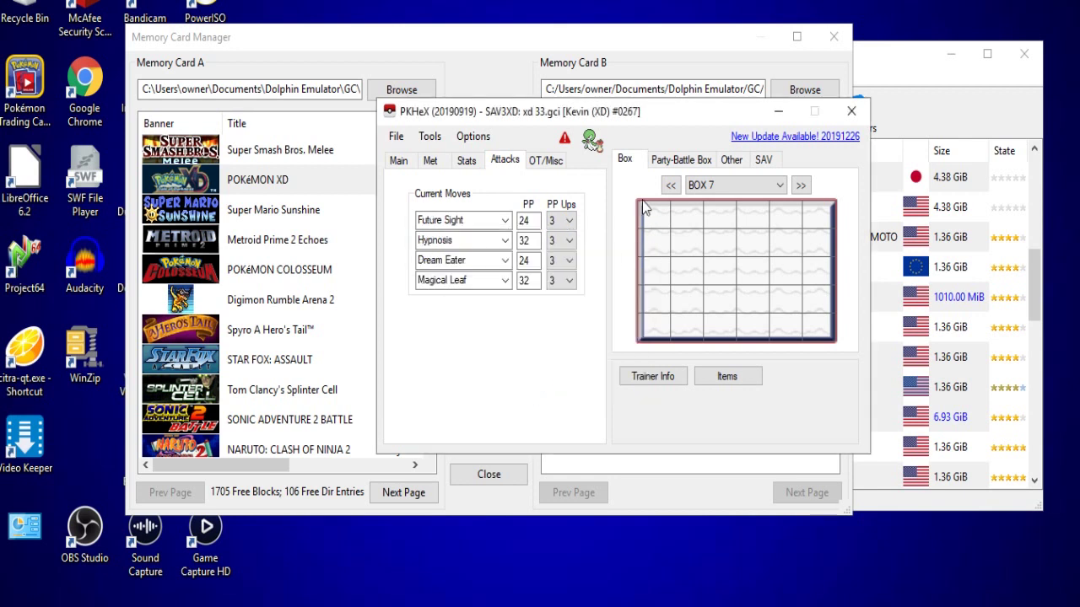
click(564, 139)
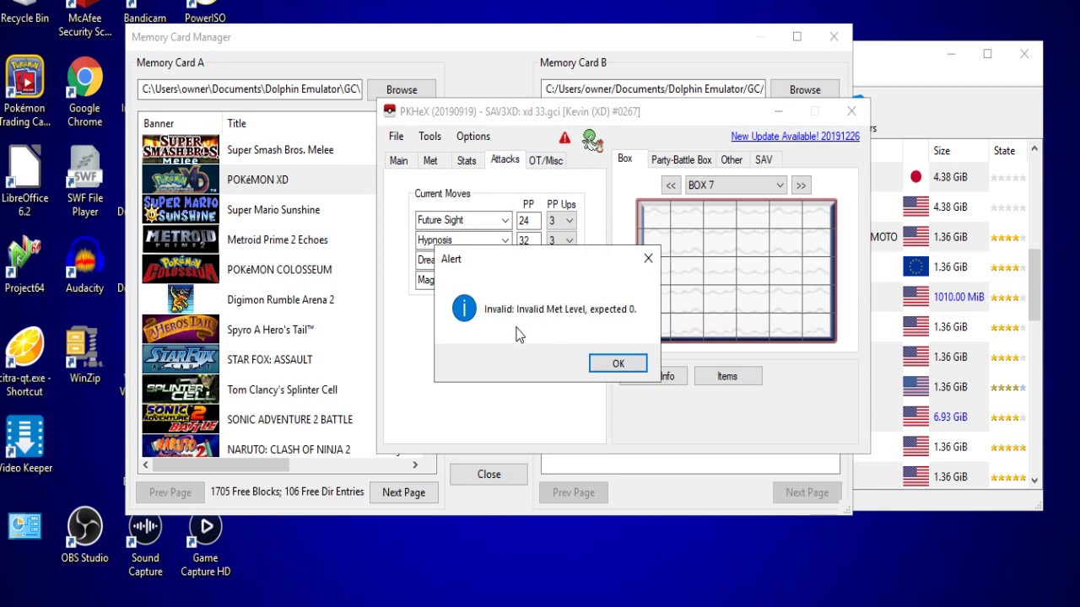
click(648, 258)
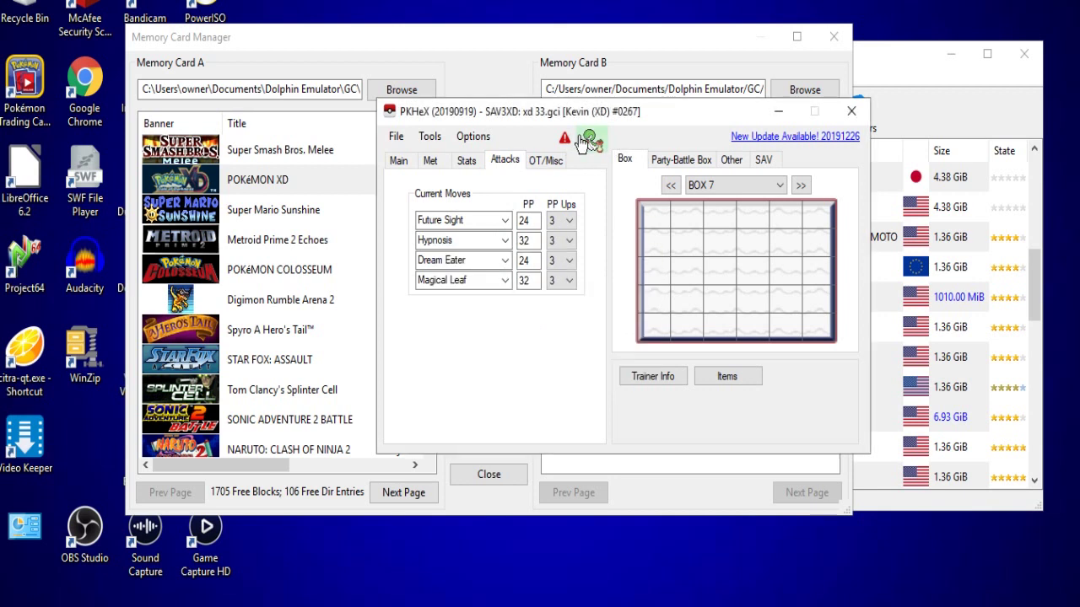
Step: Apply the suggested met location Route 102 and met level 4 to Gardevoir, and recheck its legality
click(399, 162)
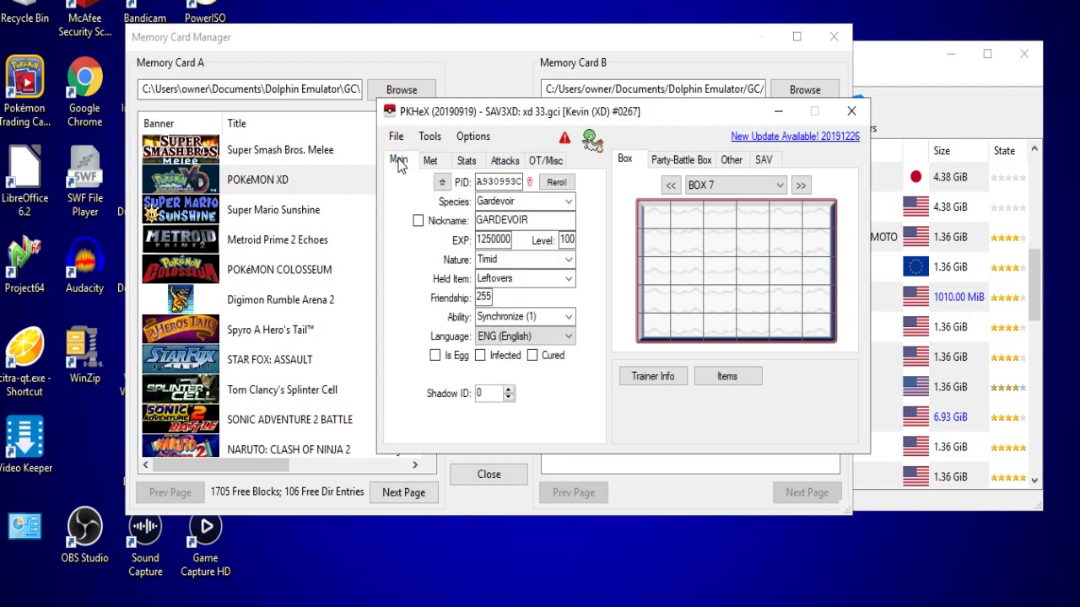
click(524, 243)
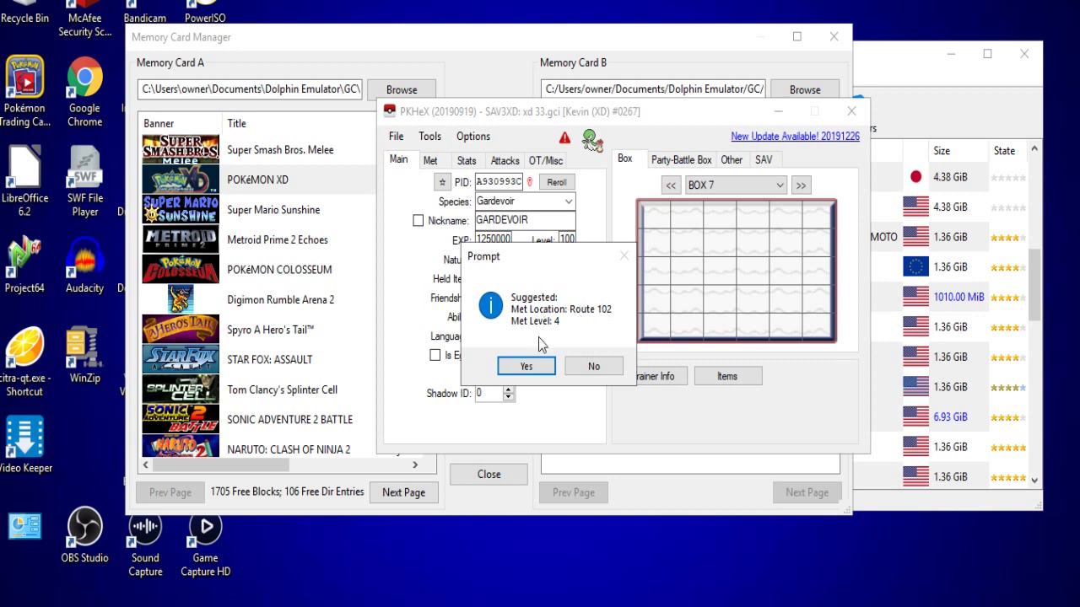
click(529, 367)
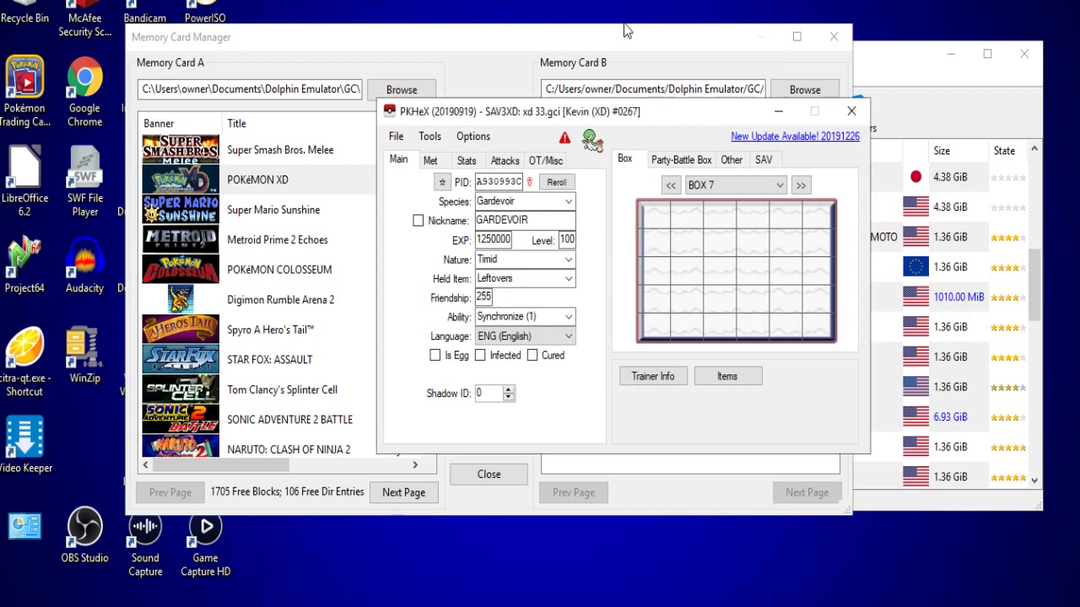
click(565, 142)
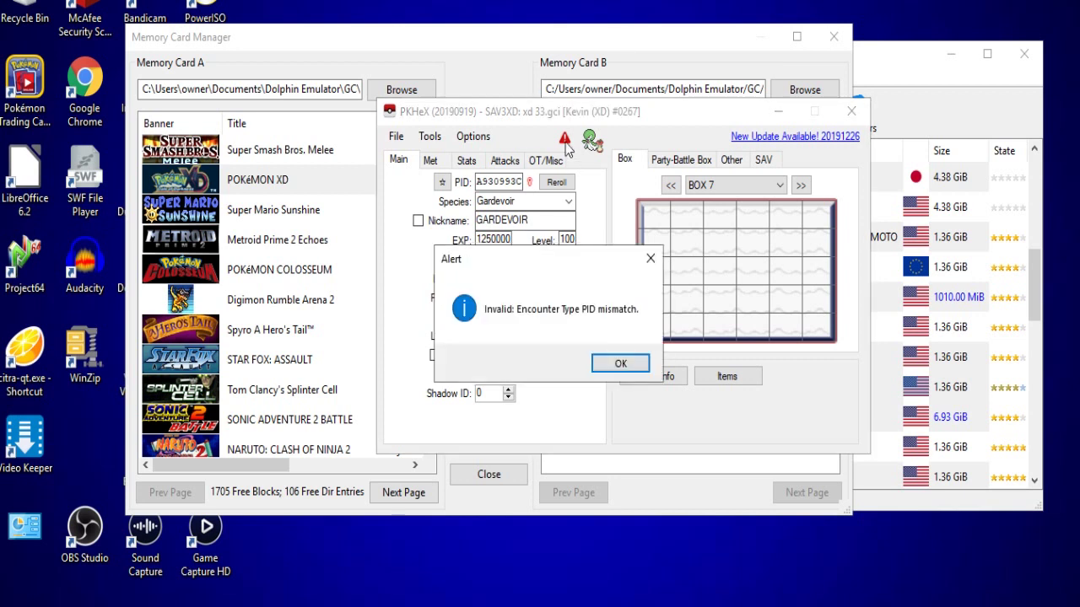
click(655, 263)
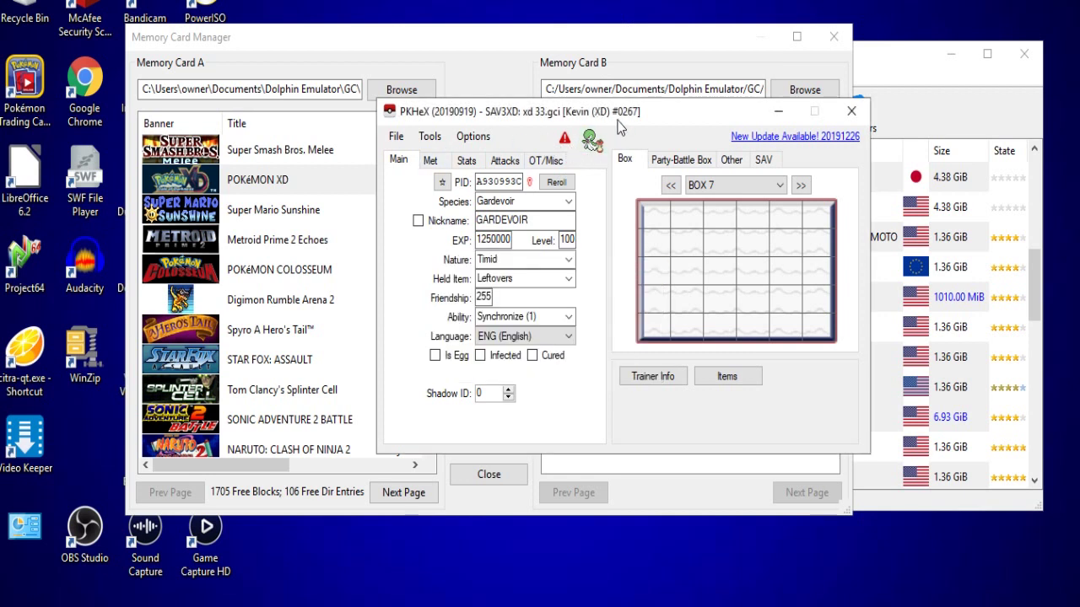
click(565, 137)
click(653, 259)
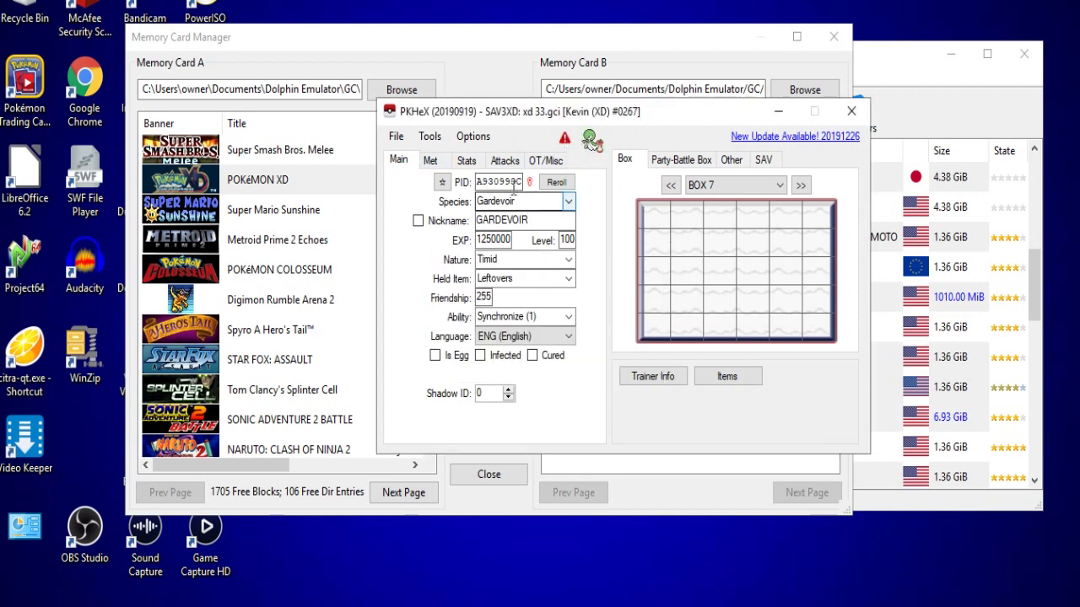
Step: Set Gardevoir's met level to 0 and run the legality check on it
click(431, 161)
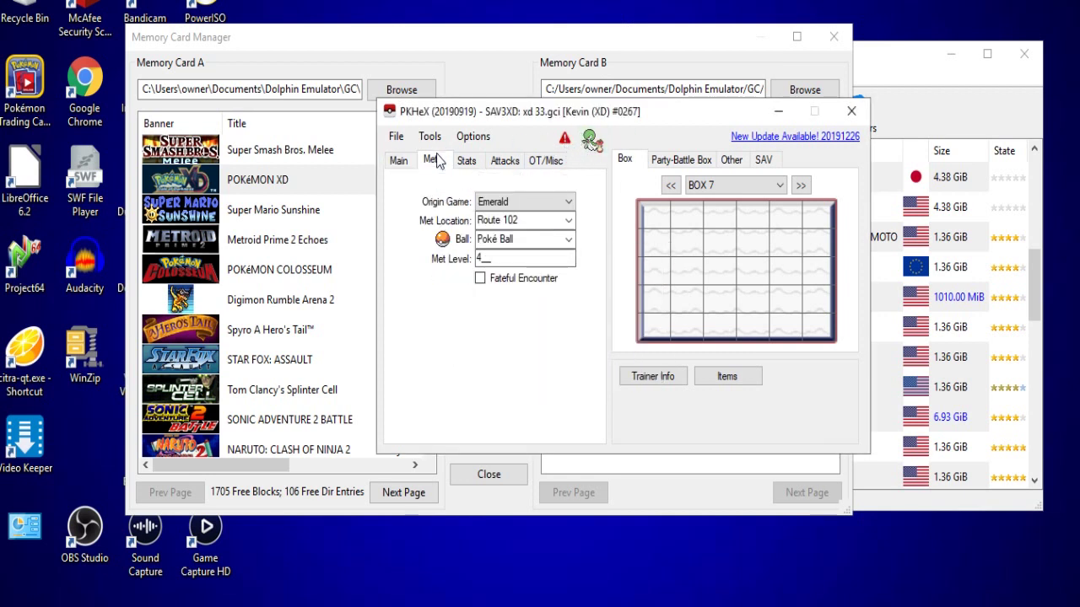
double_click(494, 258)
text(0)
click(399, 160)
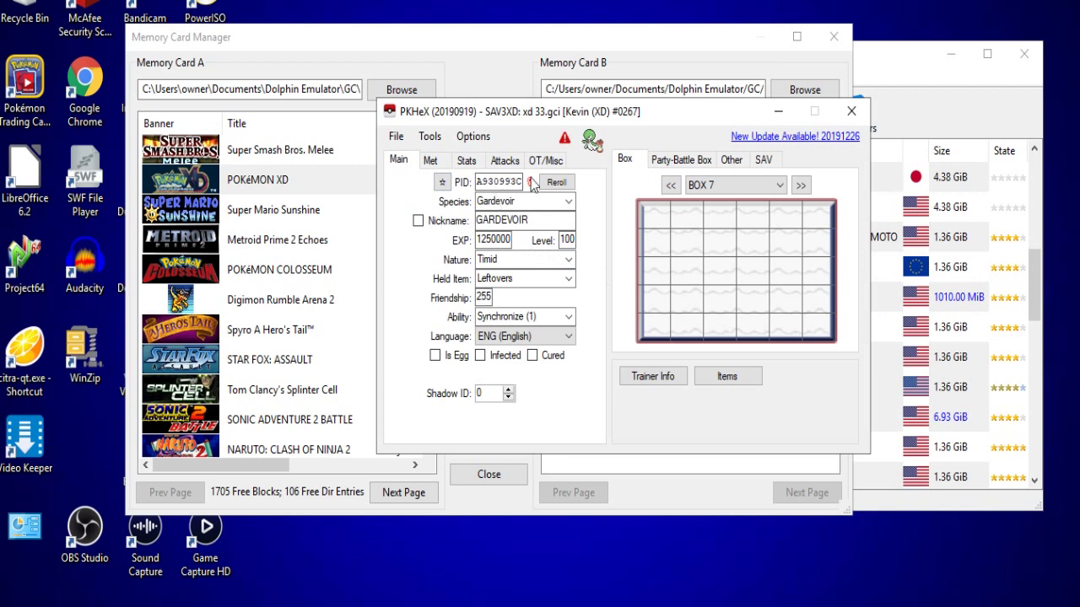
click(564, 141)
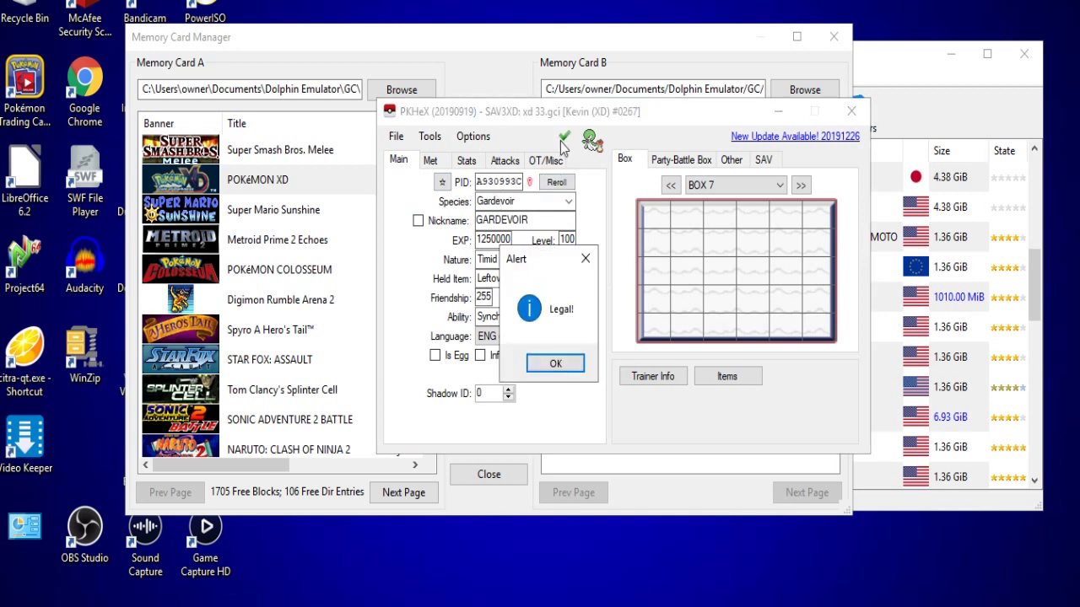
click(591, 259)
Step: Set Gardevoir's first move to Psychic and its second move to Thunderbolt
click(431, 163)
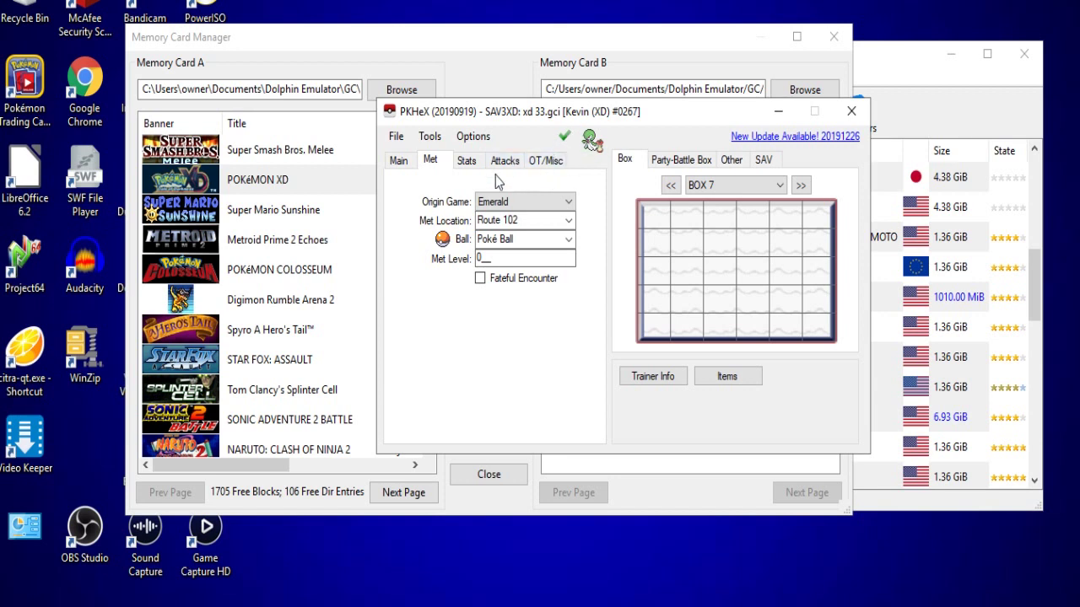
click(400, 163)
click(506, 162)
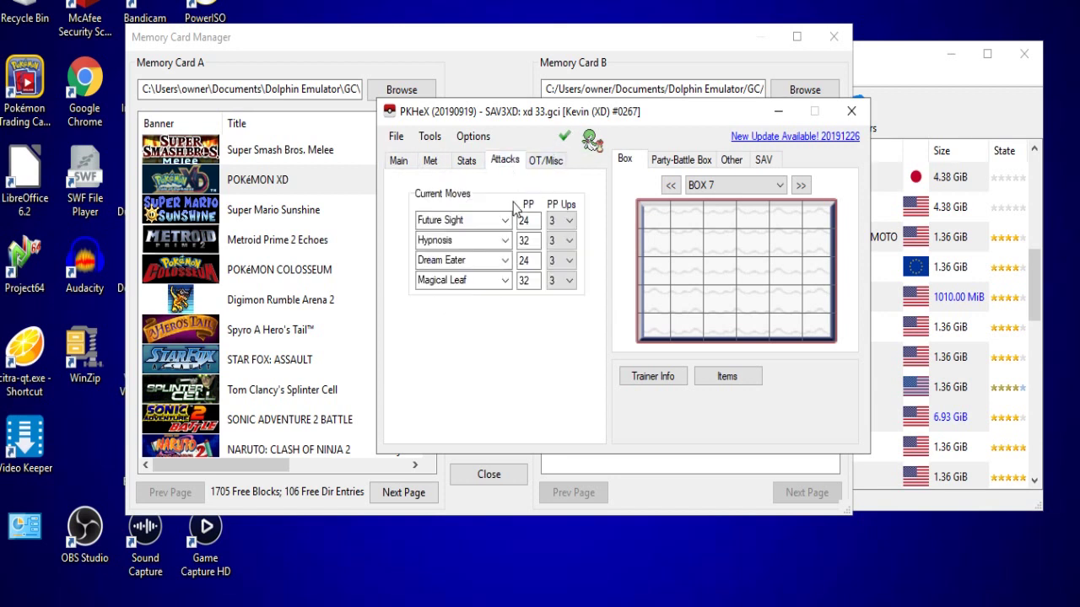
click(473, 220)
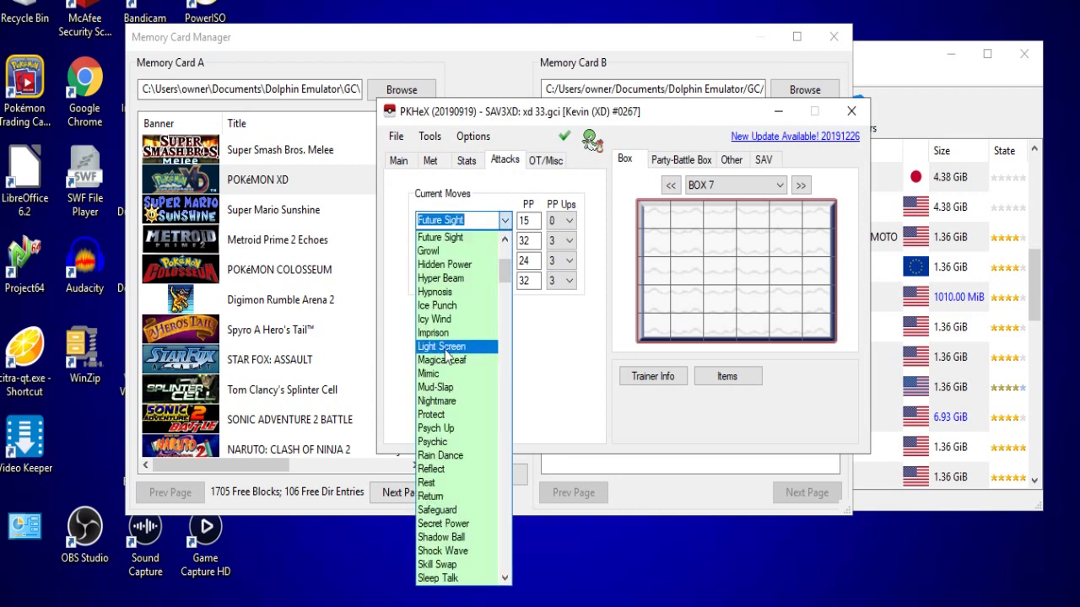
scroll(468, 408, down, 1)
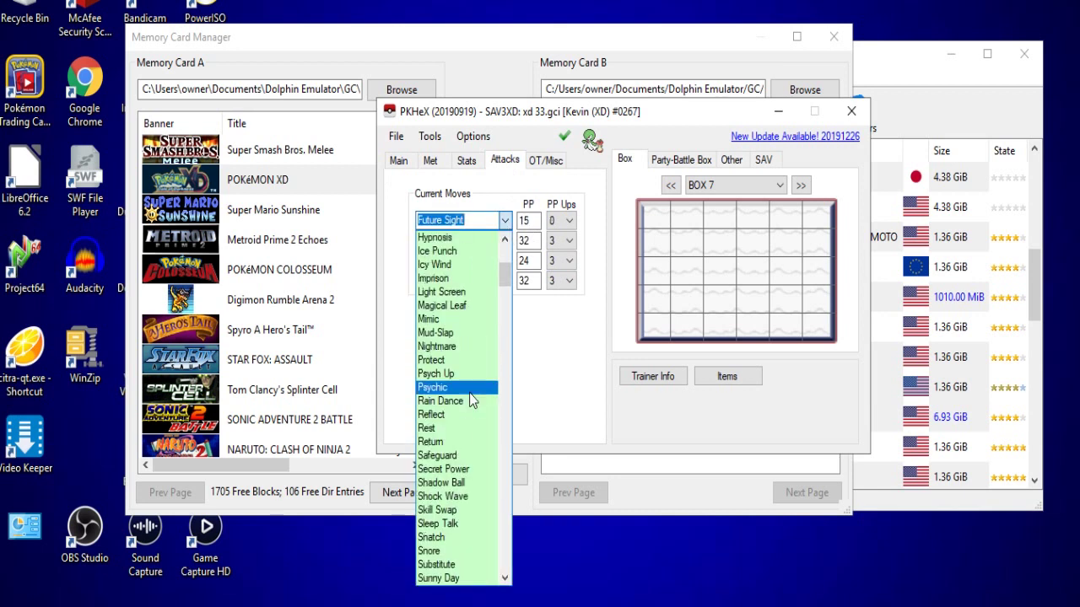
click(466, 390)
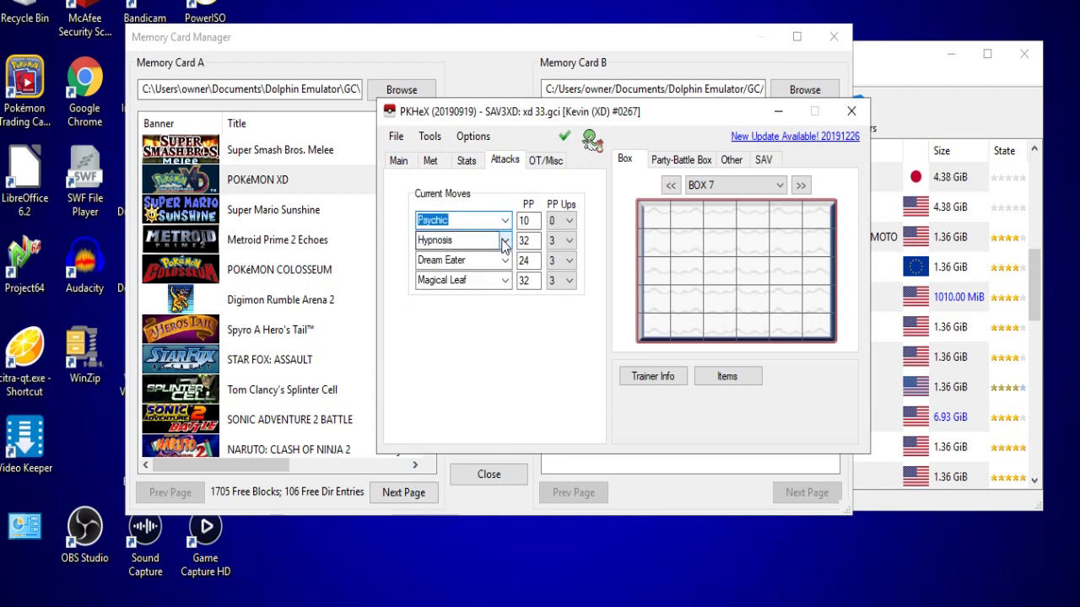
click(504, 242)
scroll(476, 361, down, 6)
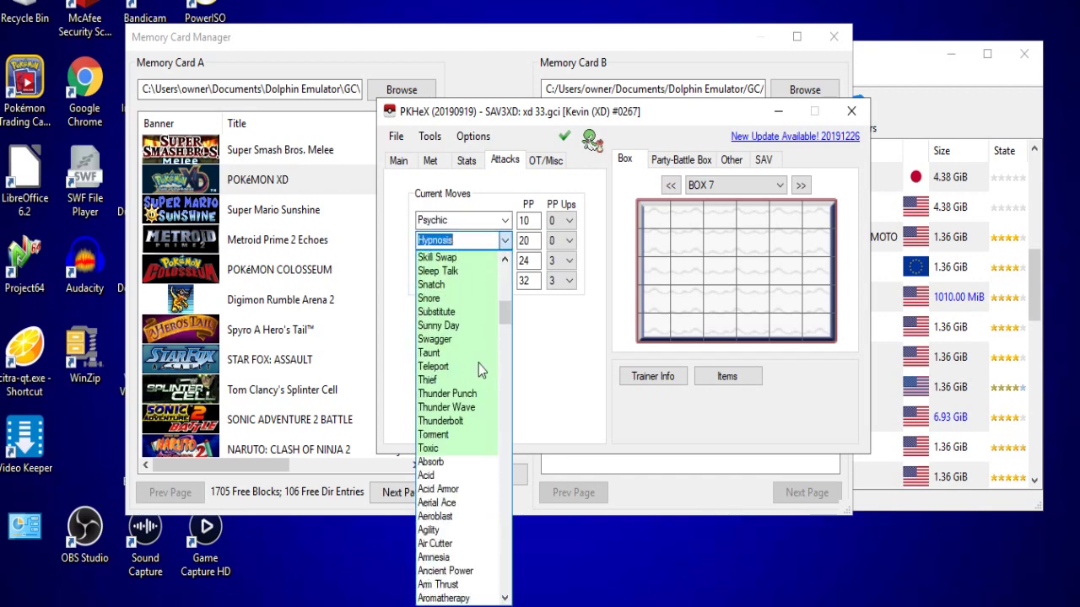
click(474, 431)
Step: Set Gardevoir's third move to Ice Punch and its fourth move to Calm Mind
click(498, 261)
scroll(463, 404, up, 3)
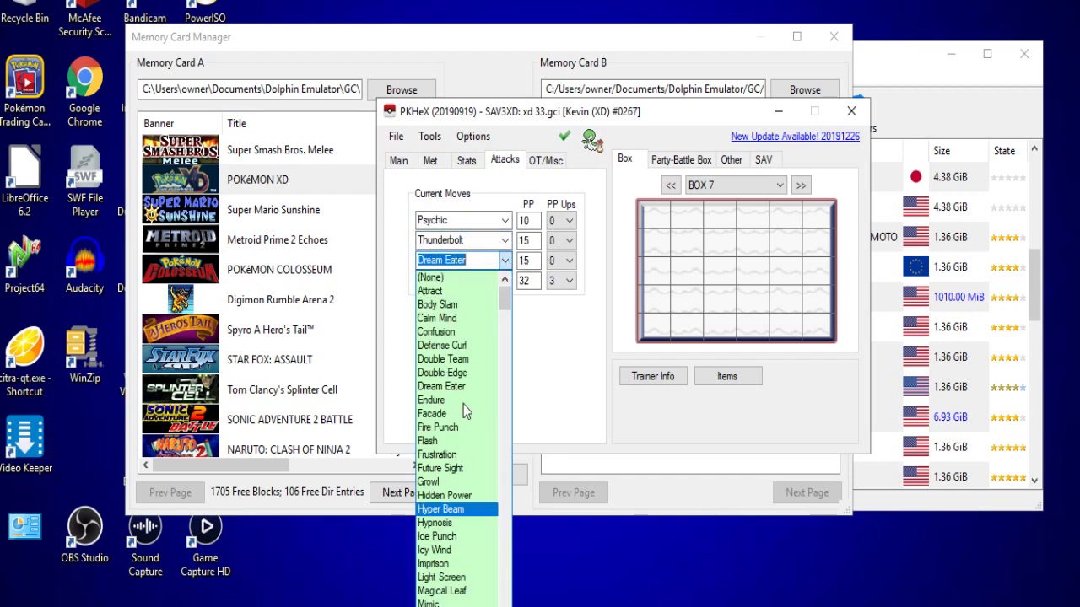
click(460, 536)
click(504, 280)
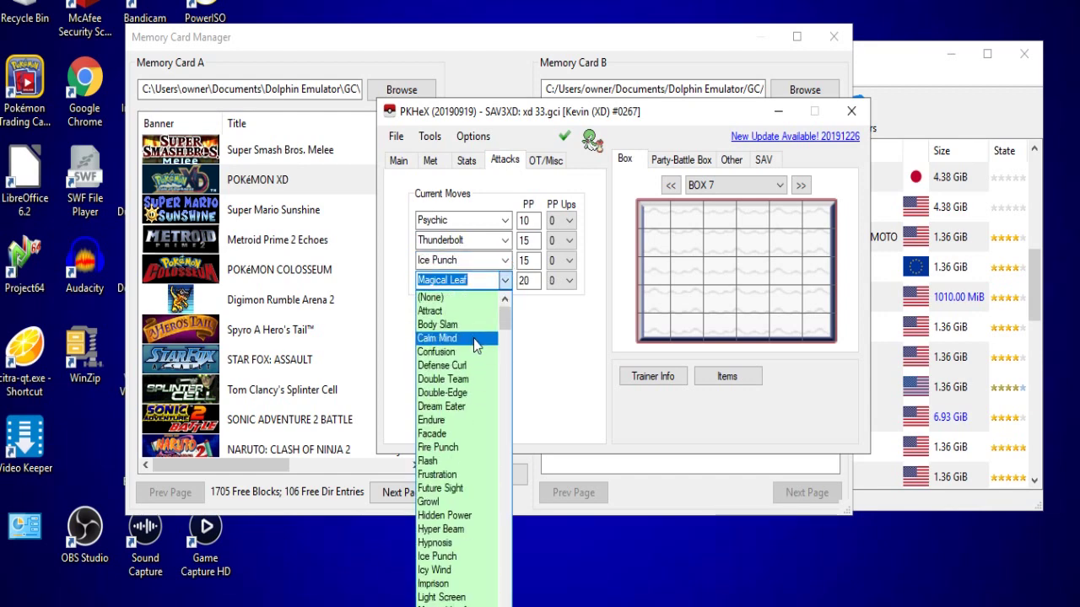
click(475, 343)
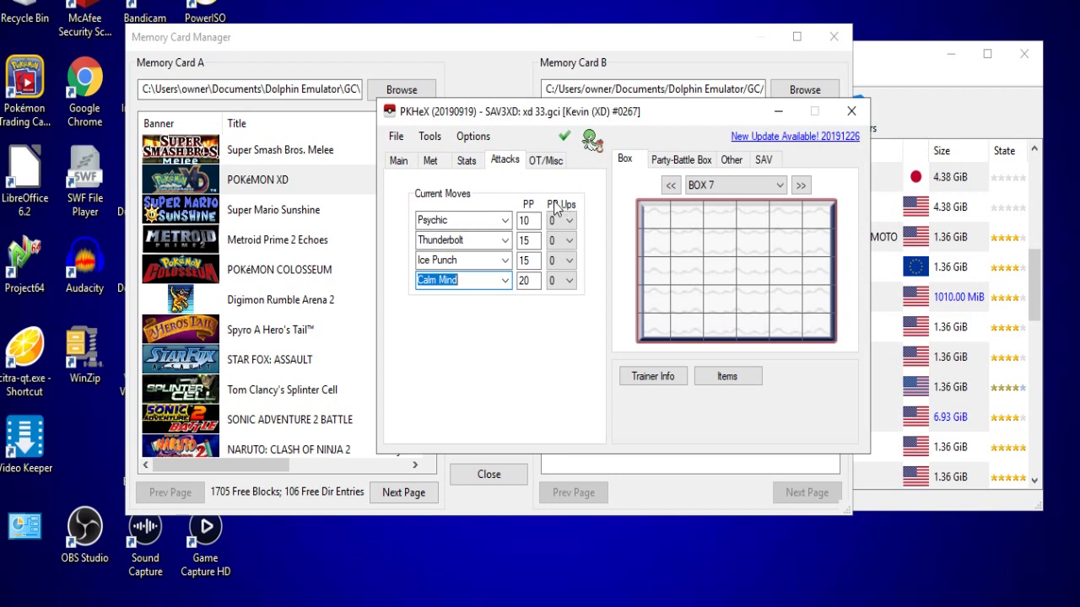
click(558, 205)
Step: Review Gardevoir's stats, make it shiny and check its legality
click(466, 162)
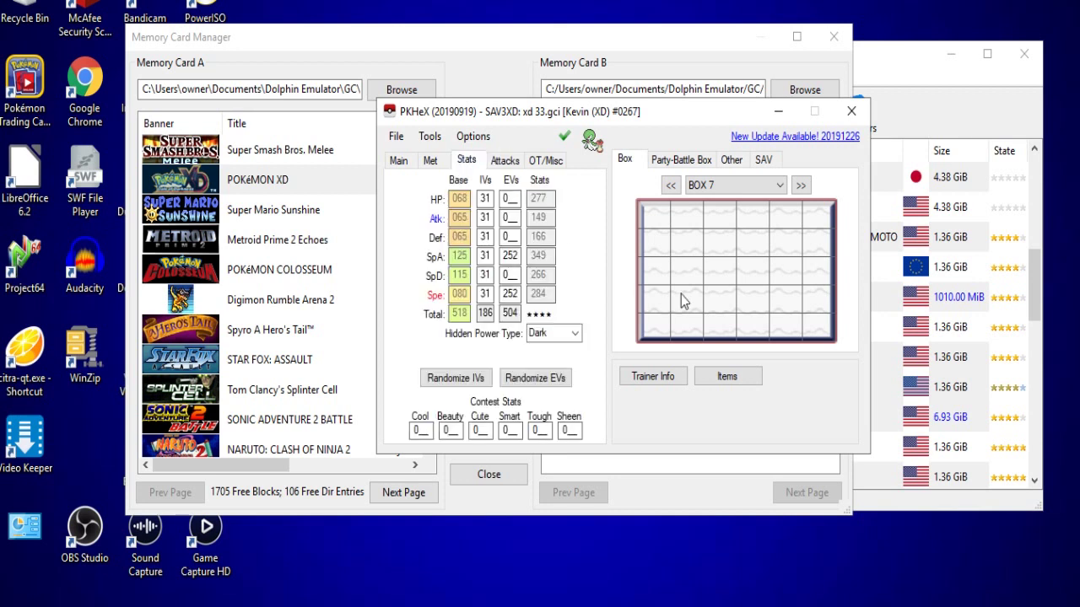
click(401, 162)
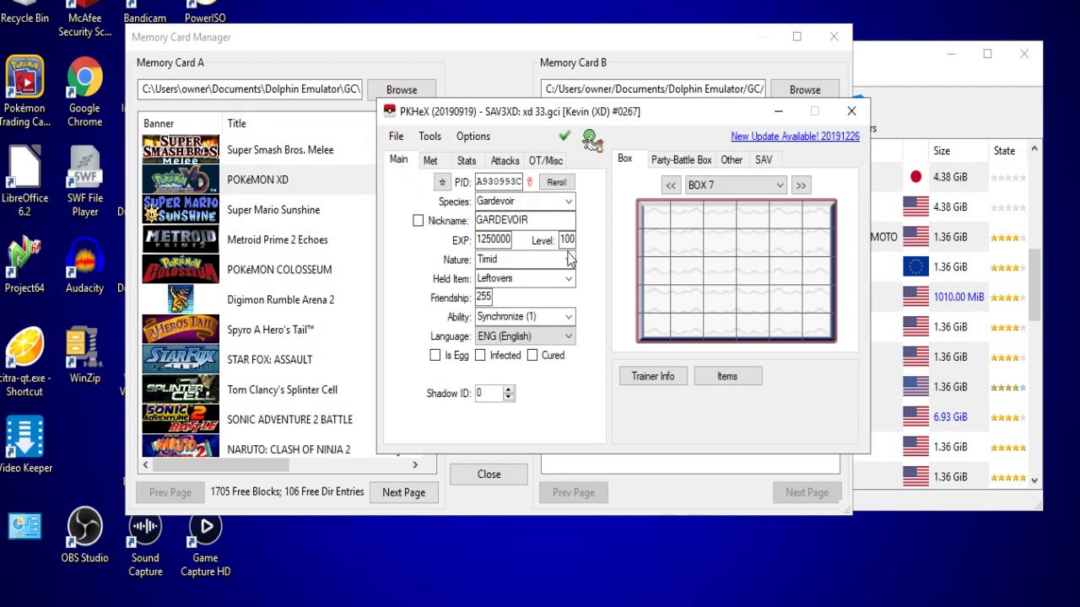
click(449, 184)
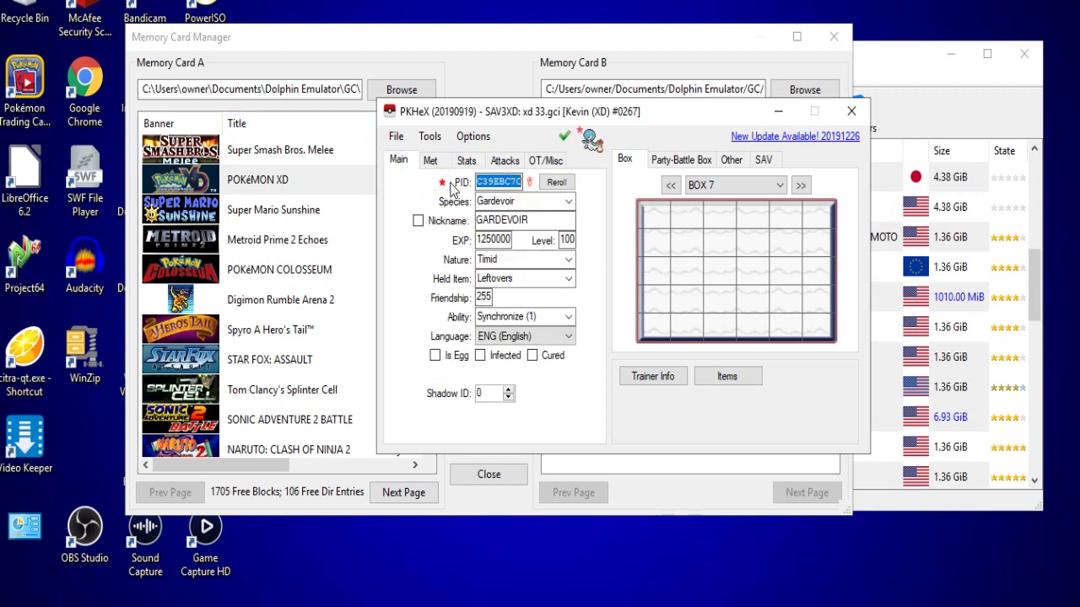
click(564, 140)
click(590, 256)
Step: Store the finished shiny Gardevoir in the first slot of Box 7
right_click(653, 219)
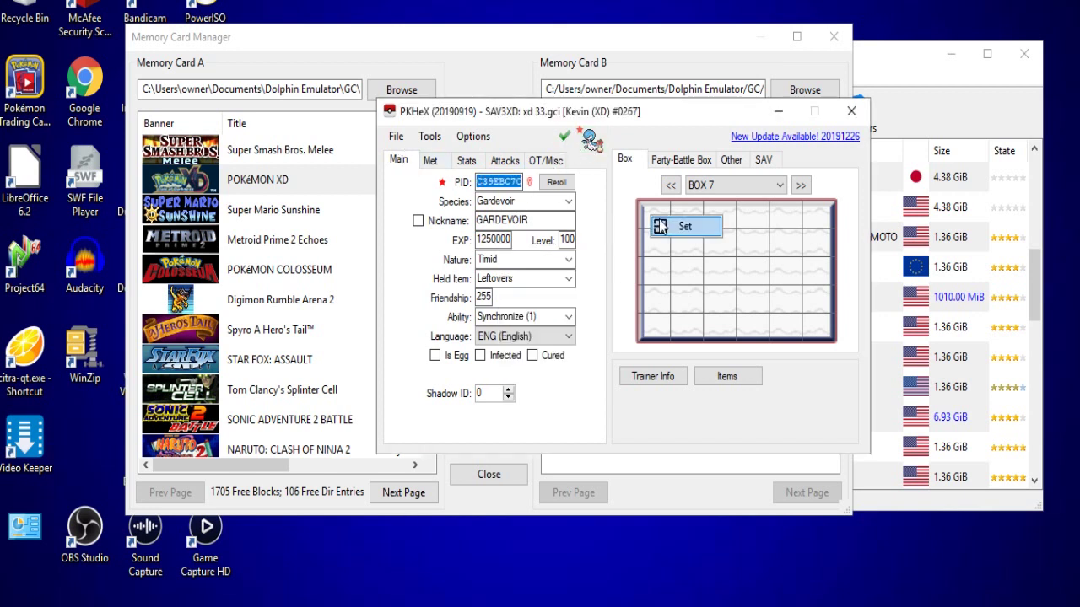
click(660, 226)
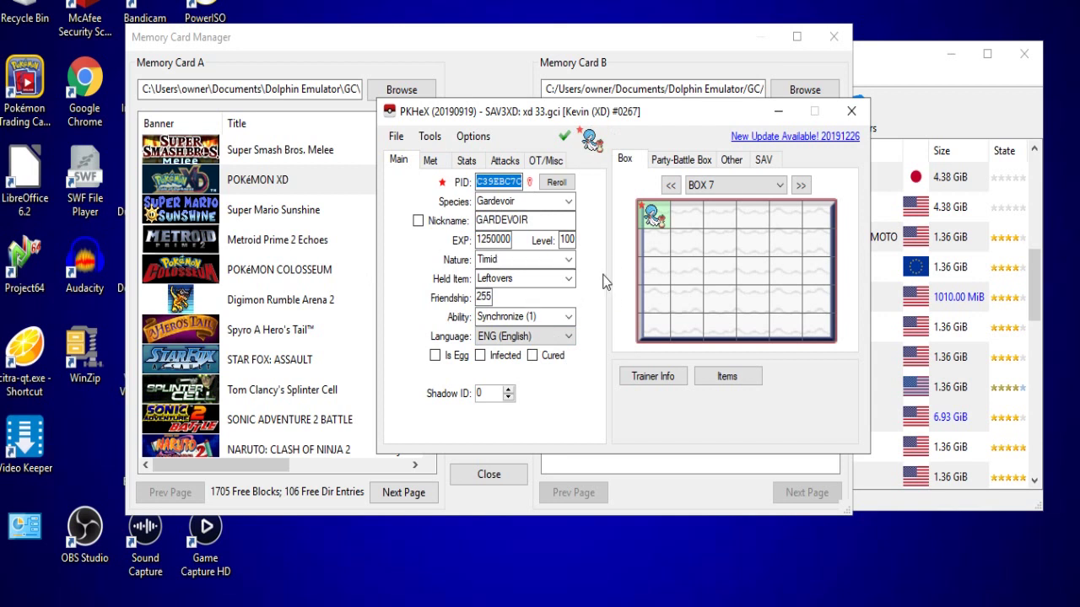
click(430, 139)
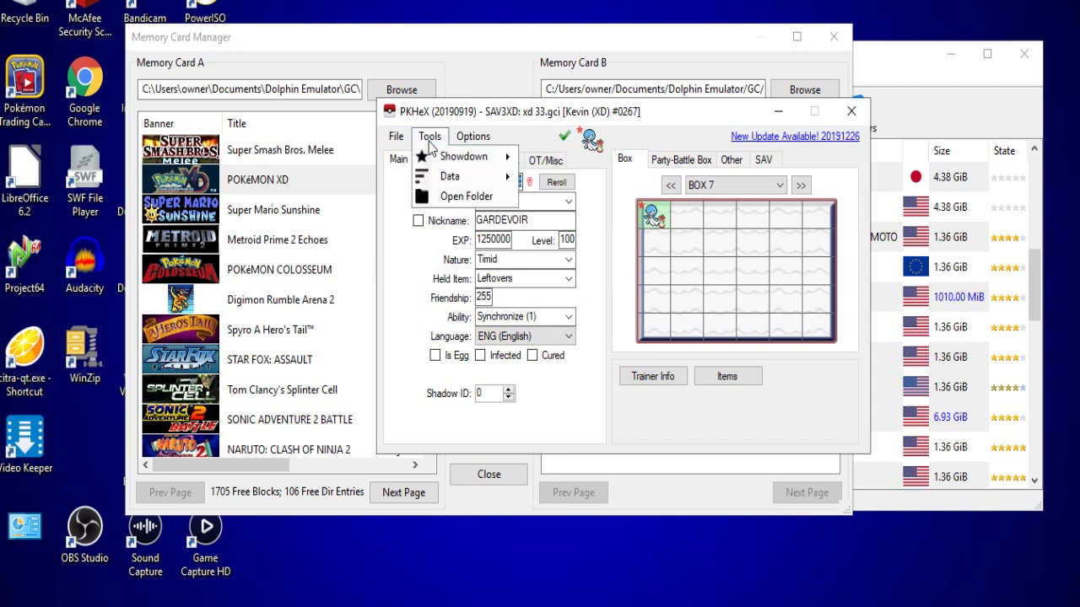
click(597, 247)
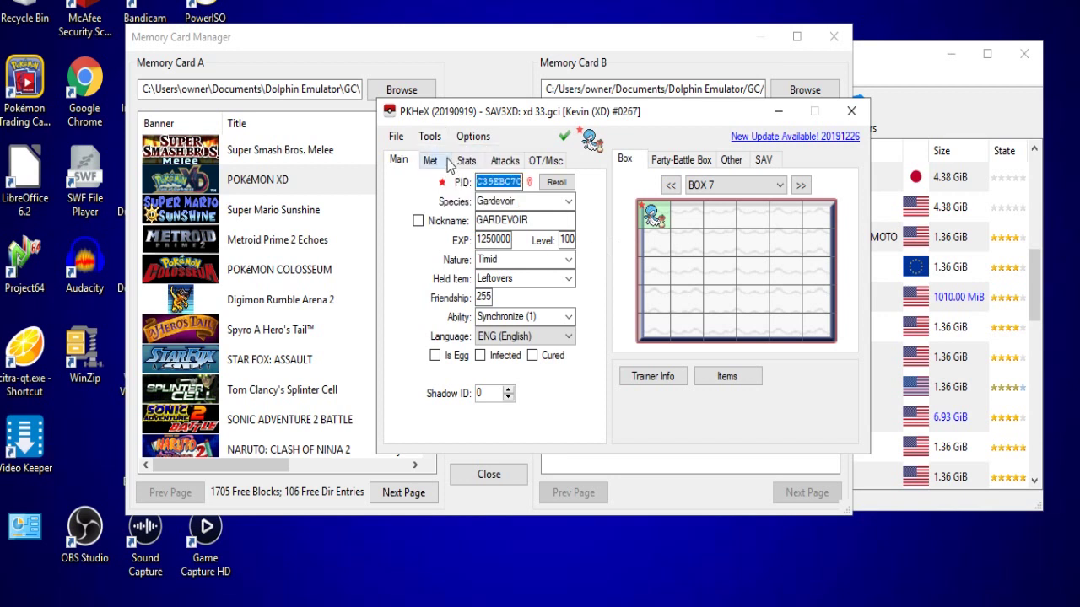
click(432, 137)
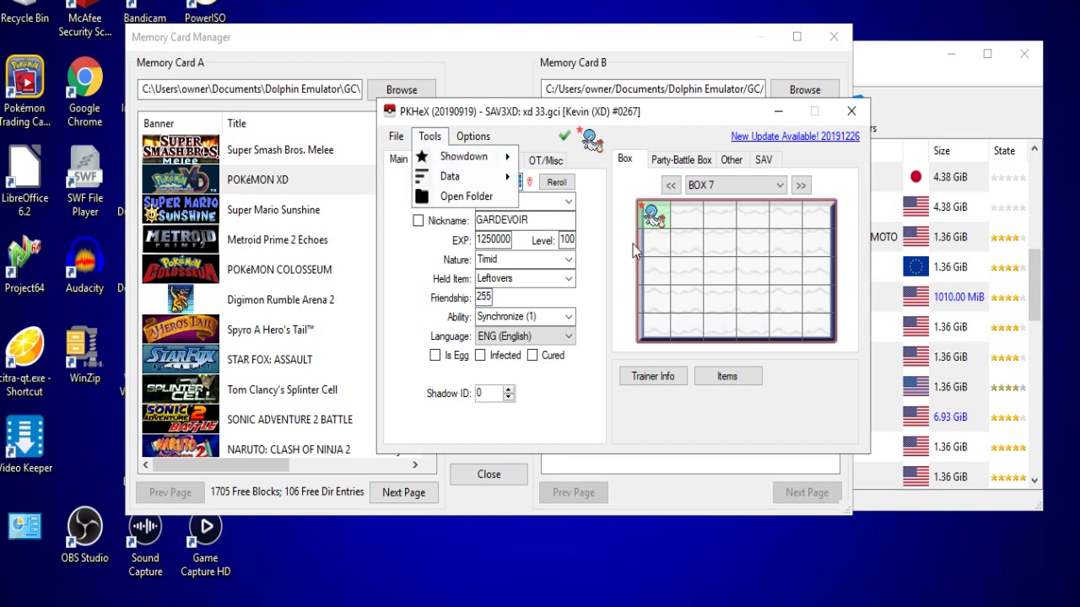
click(592, 246)
click(538, 203)
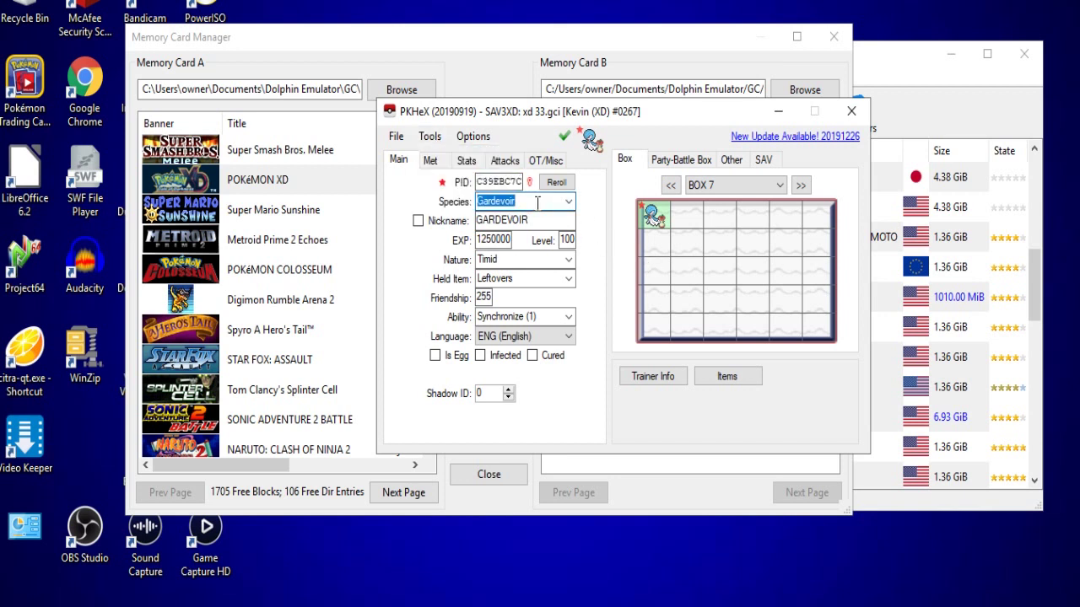
Step: Change the loaded Pokémon's species to Deoxys and check its legality
text(Deo)
key(Return)
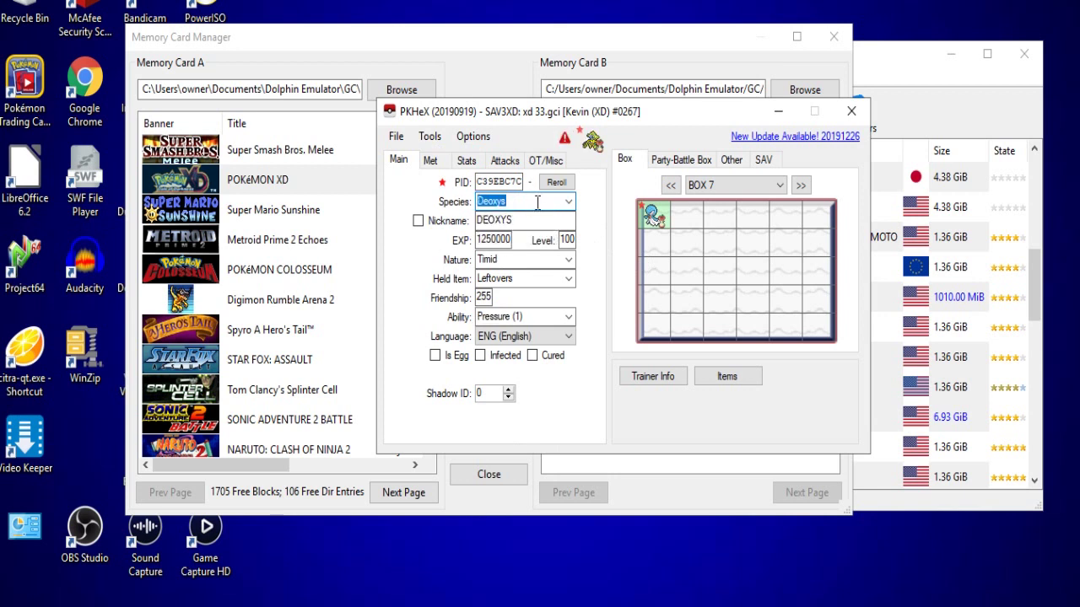
click(565, 143)
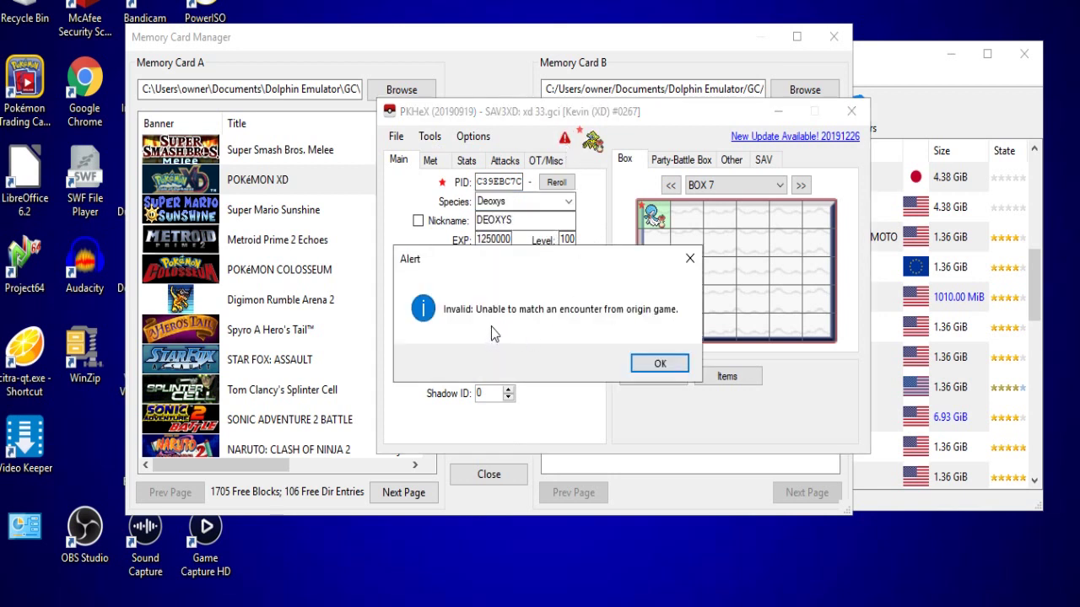
click(690, 258)
Step: Apply the suggested met location Birth Island (E) and met level 30 to Deoxys
click(432, 162)
click(400, 160)
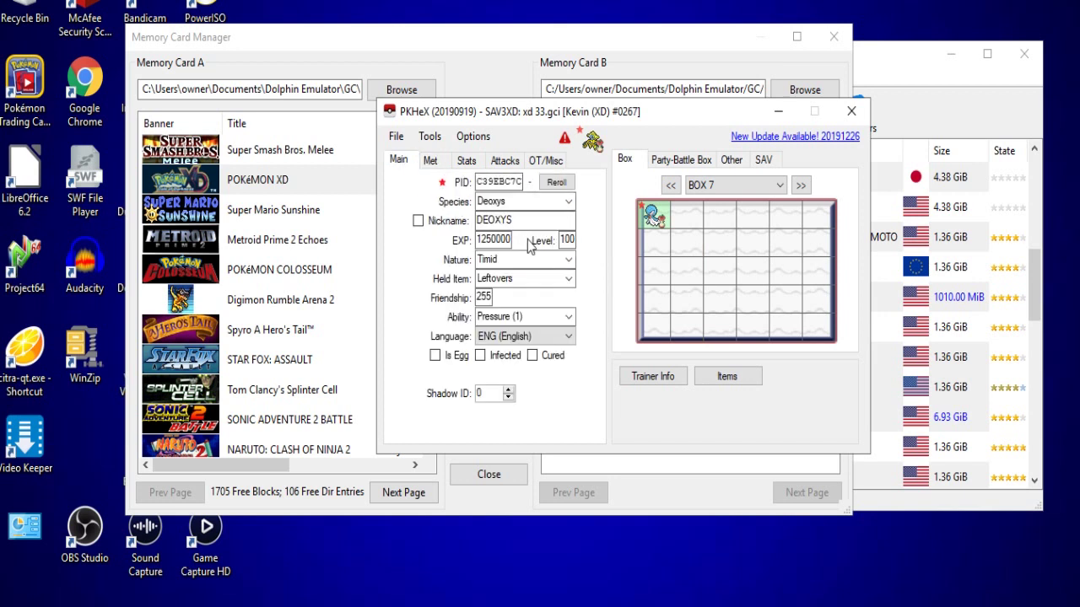
click(531, 243)
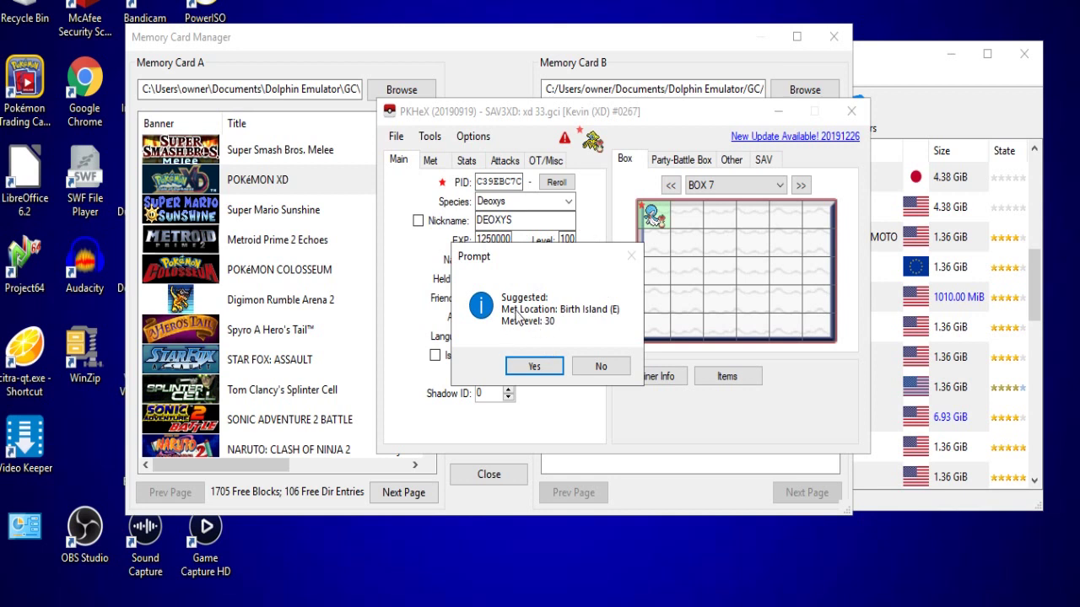
click(532, 367)
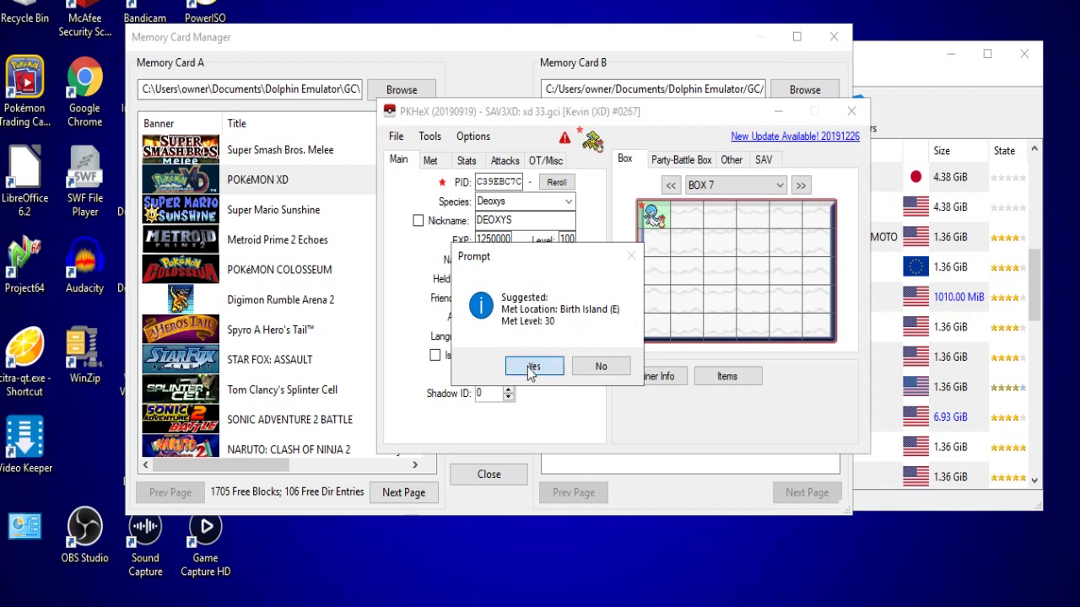
Step: View Deoxys's current moves and read its legality report again
click(509, 160)
click(564, 138)
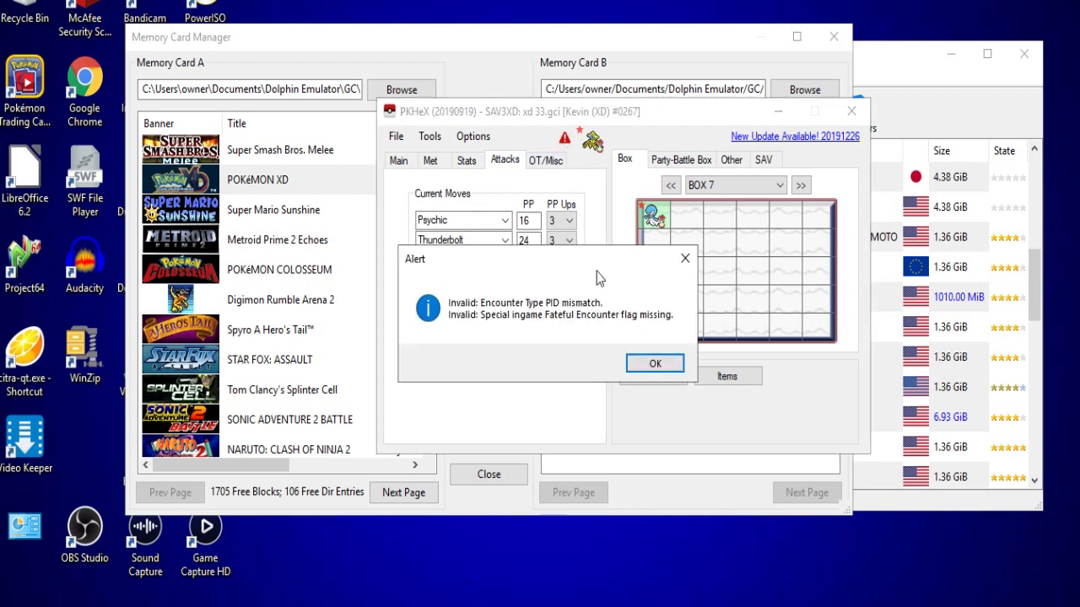
click(686, 262)
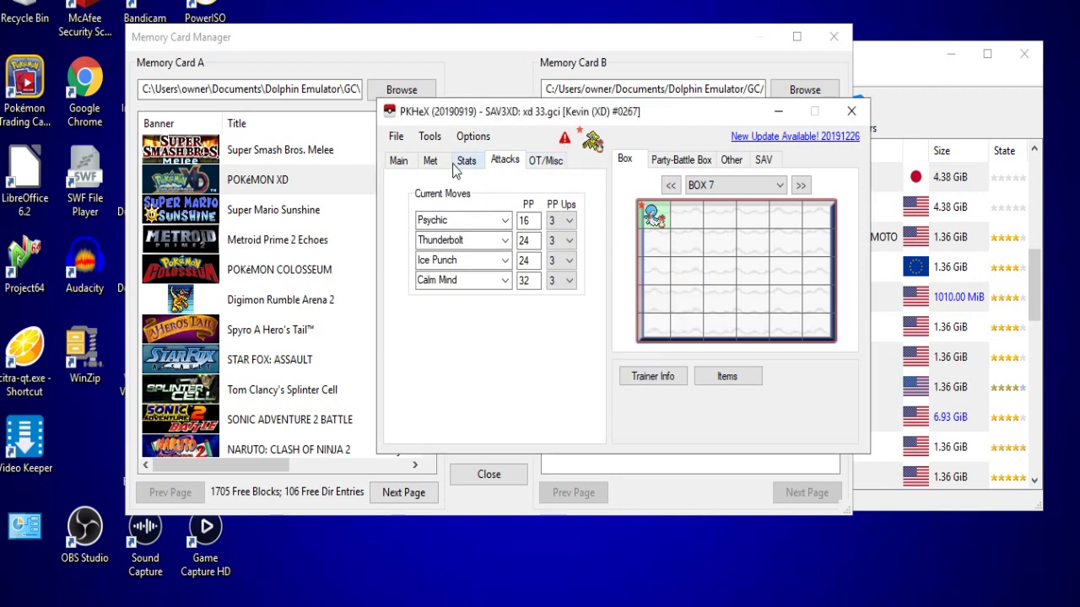
click(563, 135)
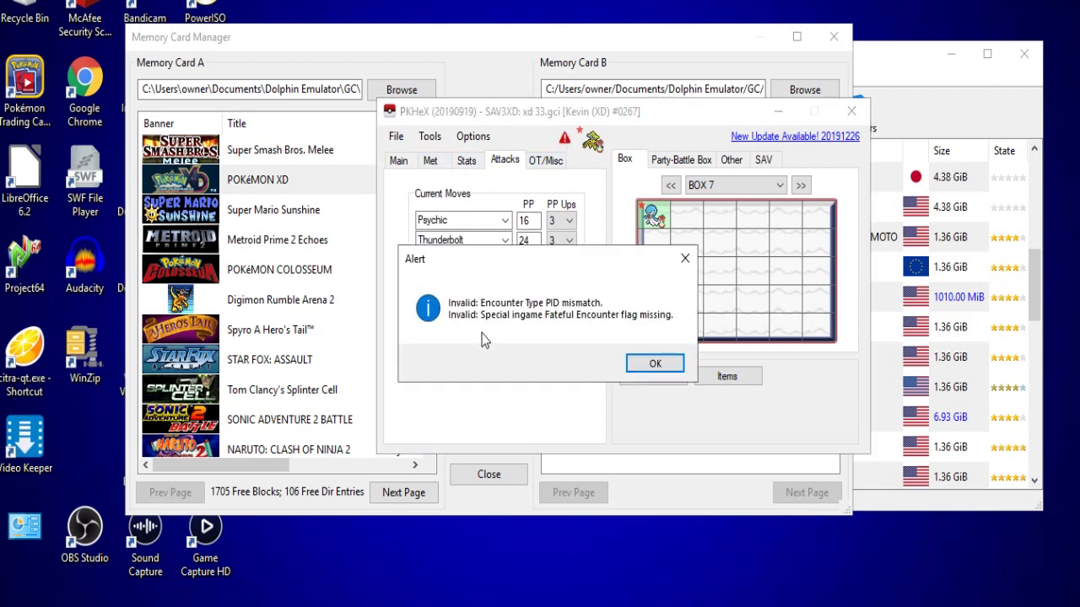
click(685, 259)
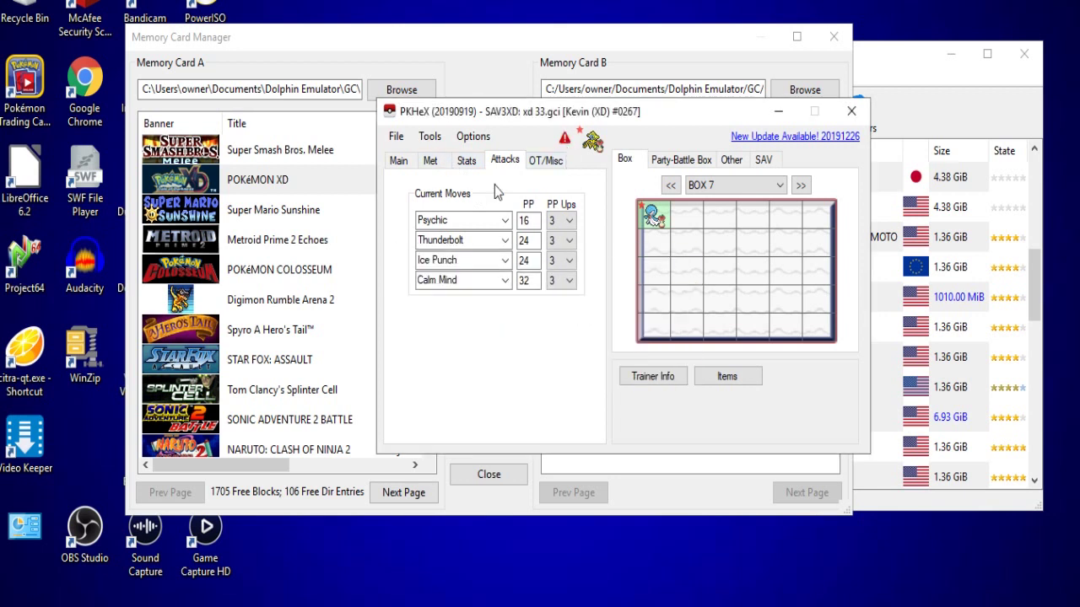
Step: Mark Deoxys as a Fateful Encounter and recheck its legality
click(437, 165)
click(480, 278)
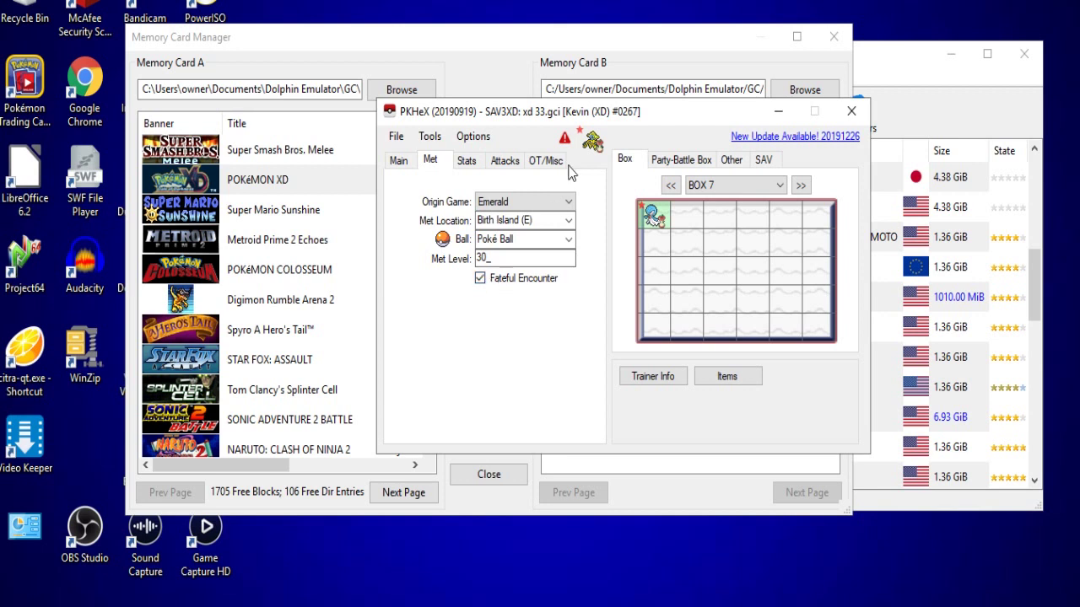
click(564, 137)
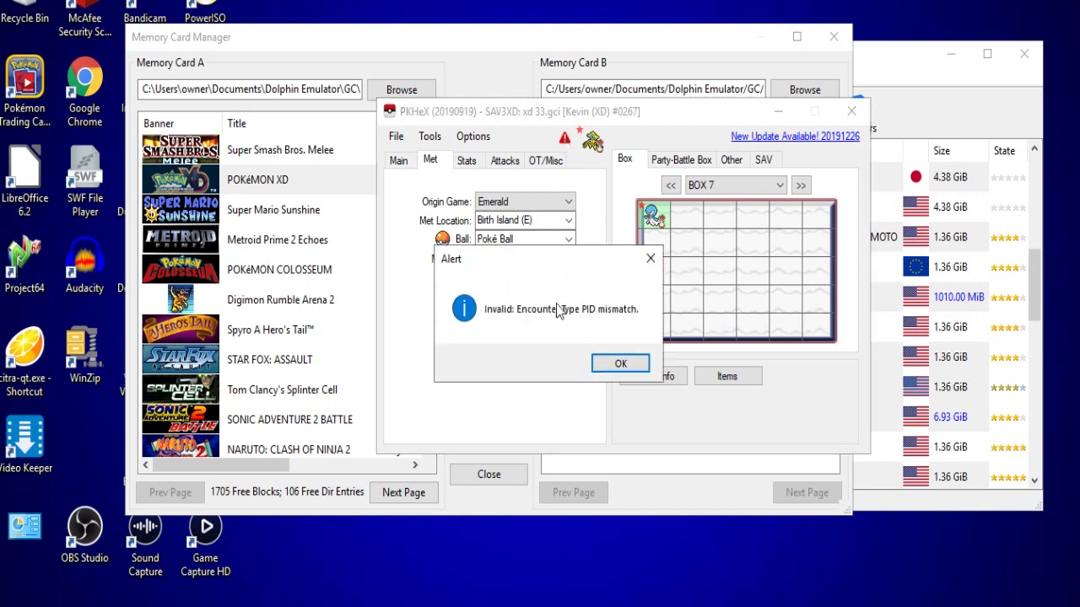
click(650, 258)
Step: Review Deoxys's moves and stats, set its nature to Hasty and make it shiny
click(505, 162)
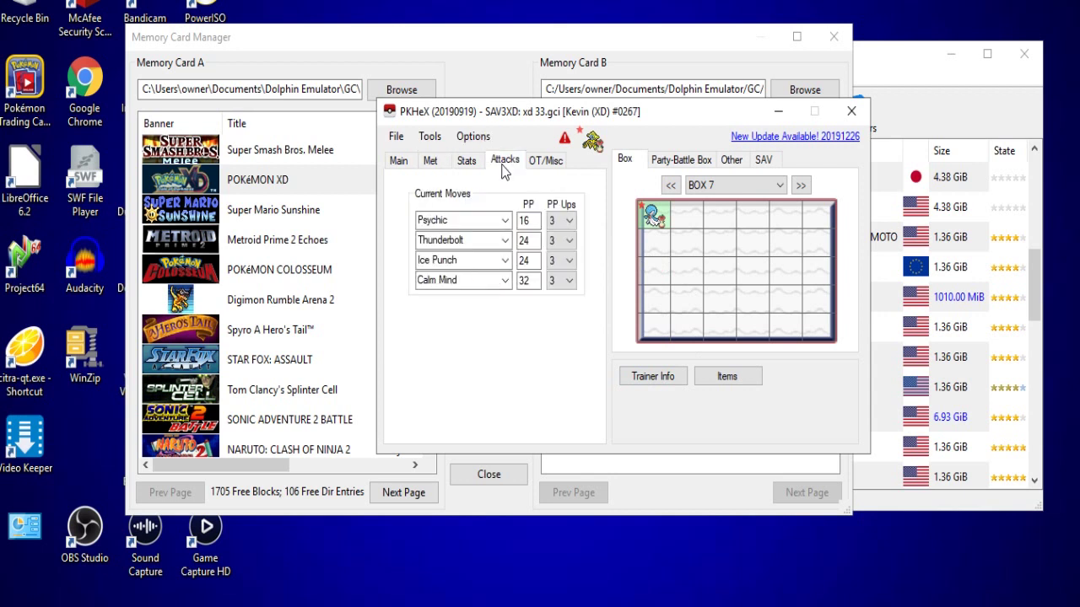
click(398, 161)
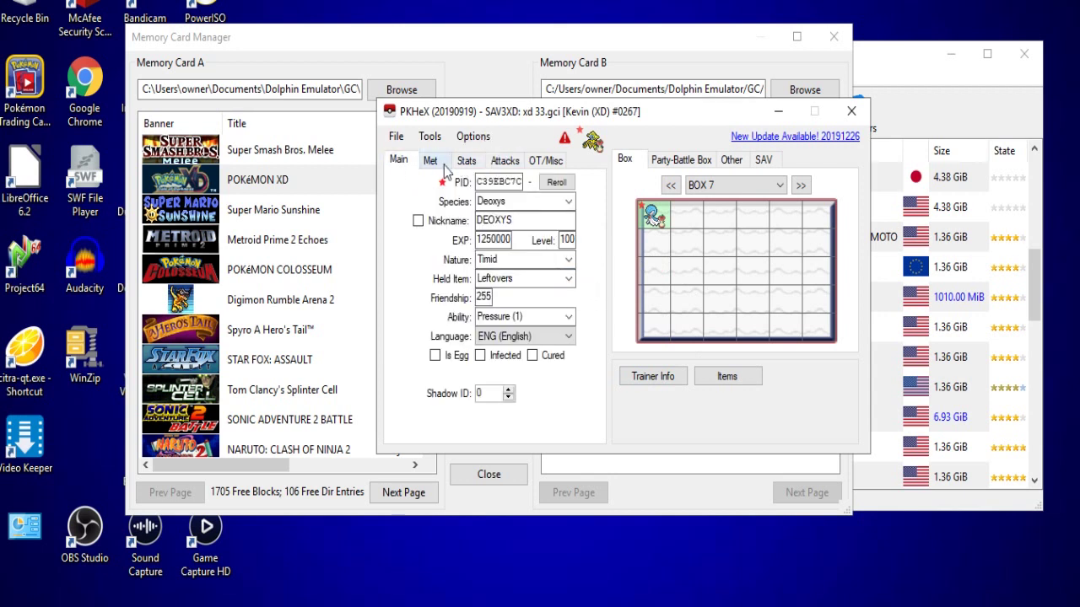
click(471, 161)
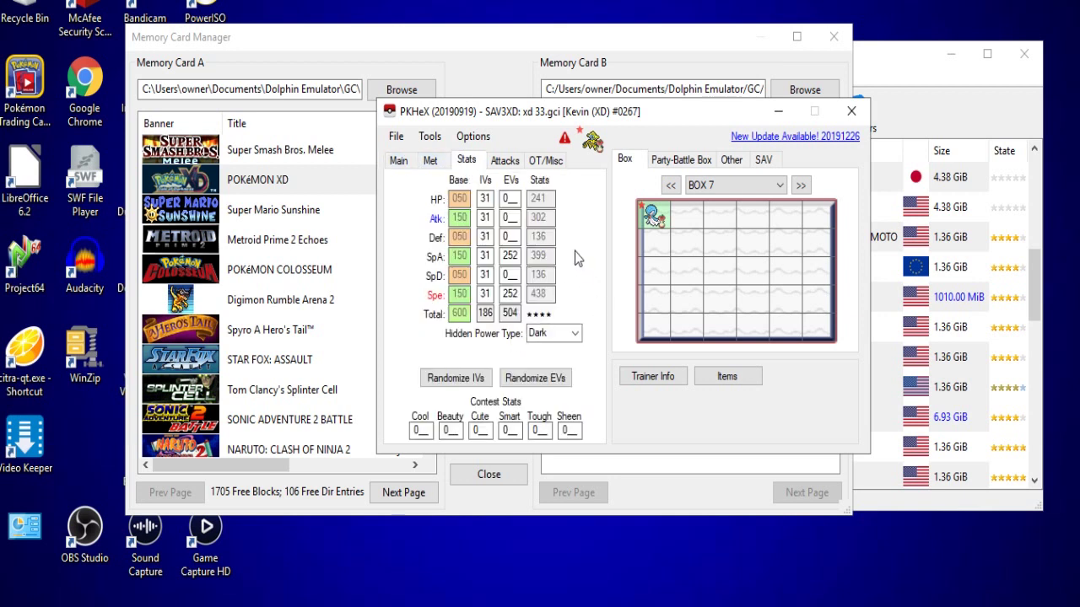
click(398, 160)
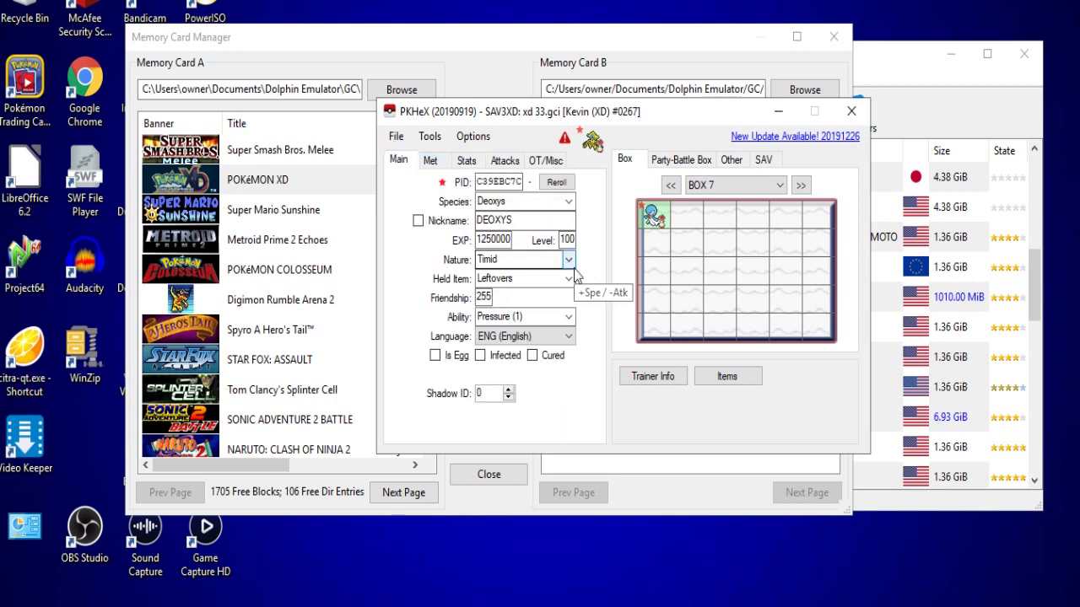
click(554, 261)
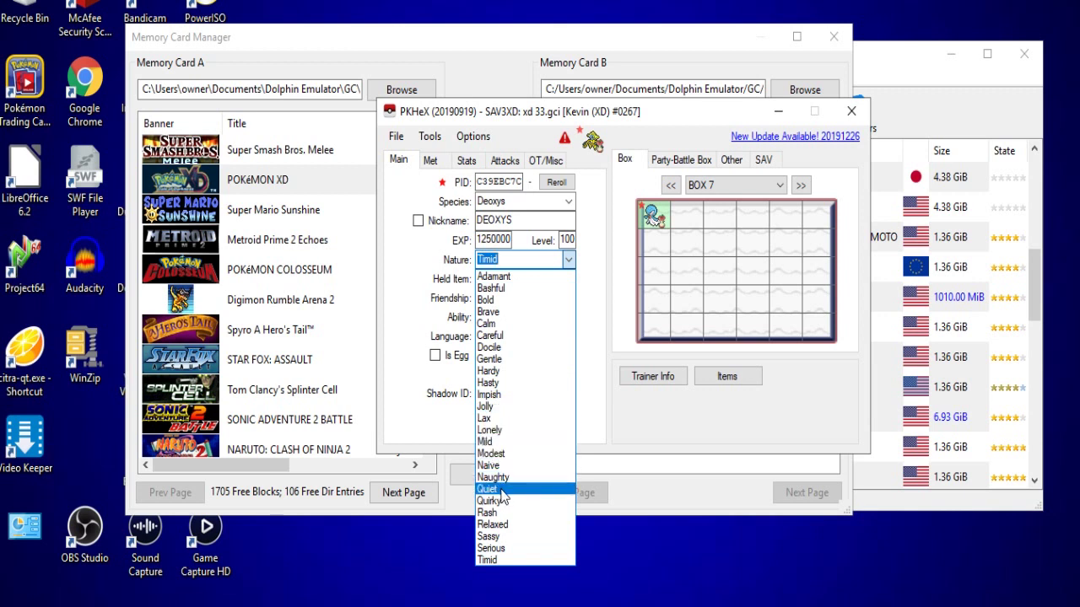
click(491, 383)
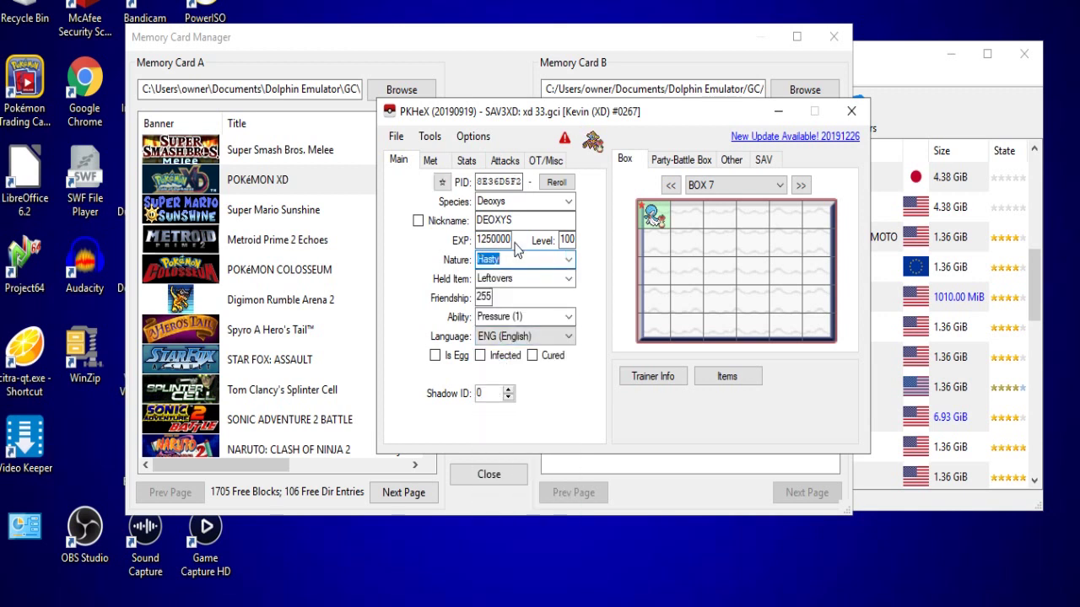
click(442, 182)
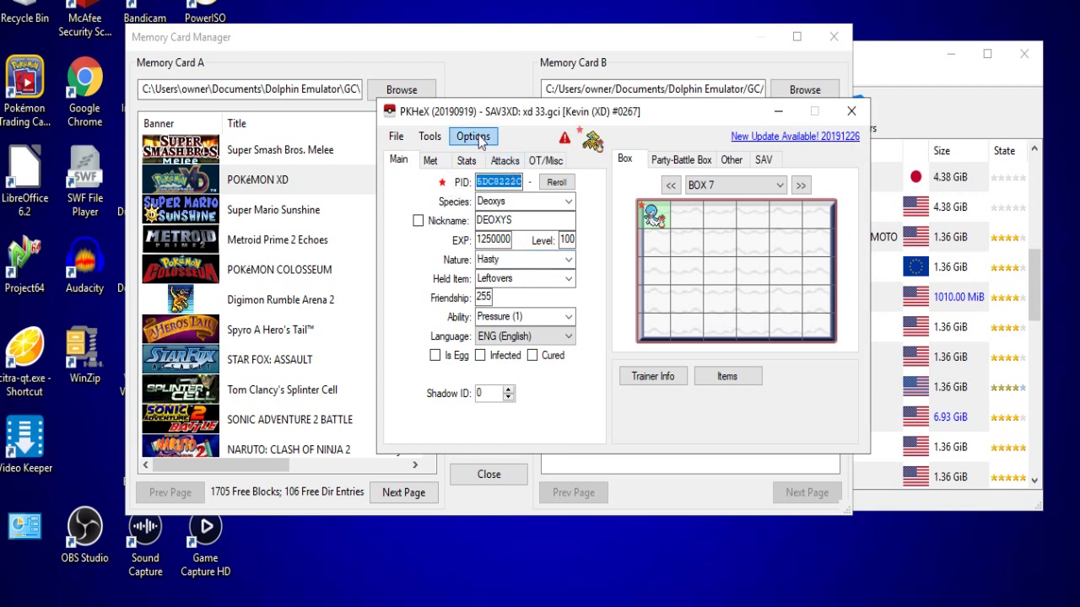
Step: Set Deoxys's second move to Superpower
click(498, 166)
click(505, 240)
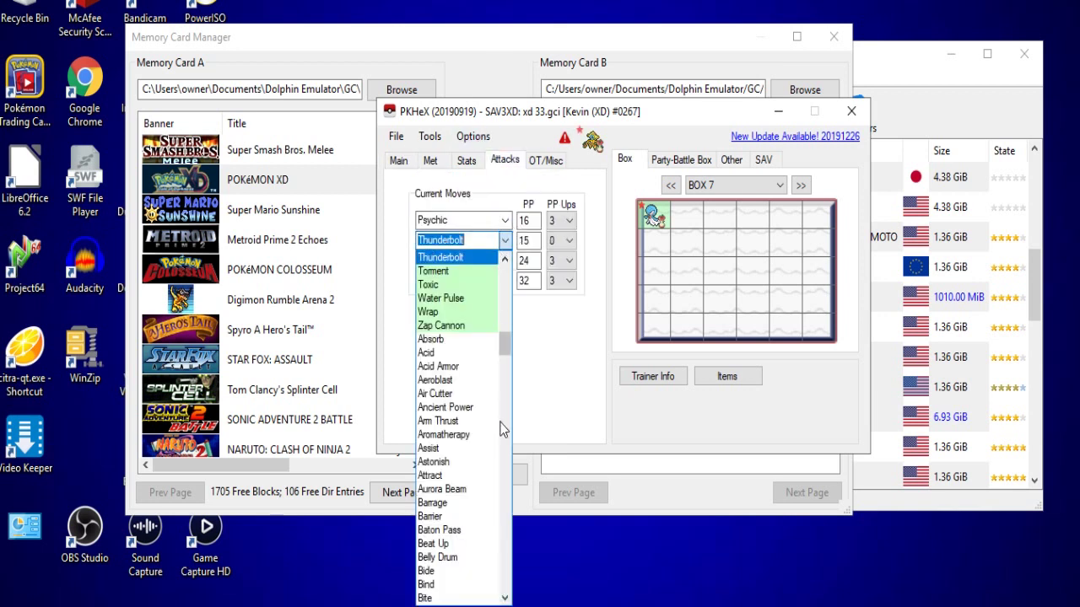
scroll(518, 363, up, 11)
scroll(478, 458, down, 5)
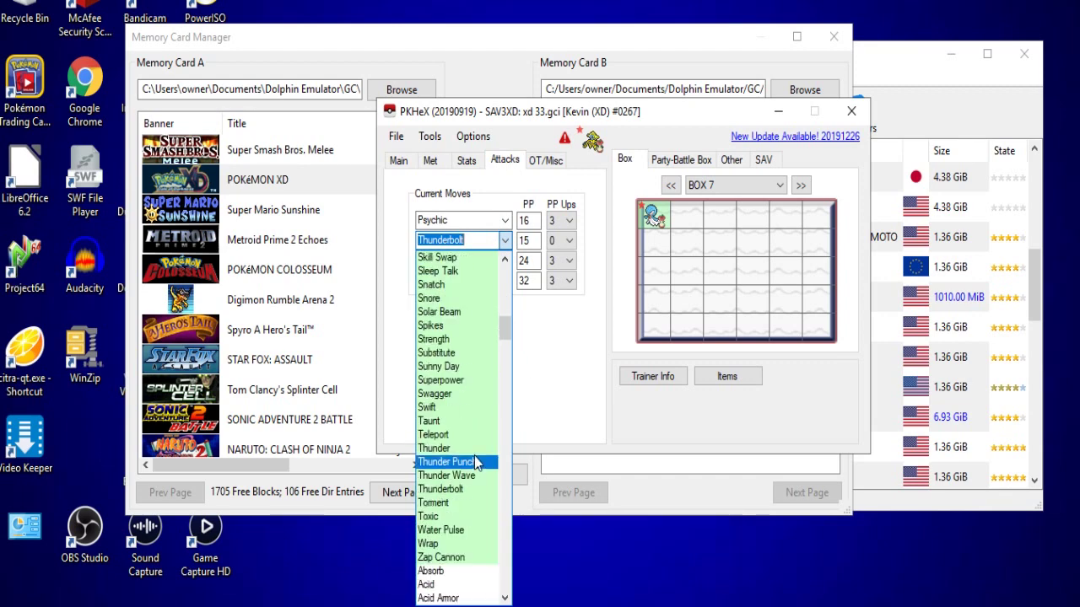
click(468, 382)
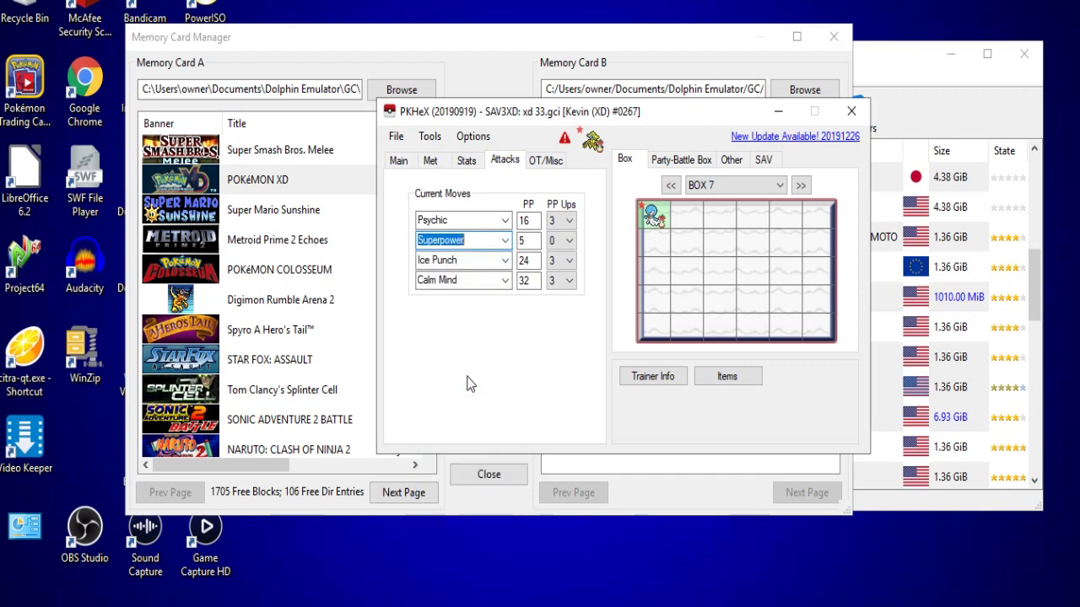
Step: Set Deoxys's third move to Ice Beam and its fourth move to Extreme Speed
click(504, 260)
scroll(487, 317, up, 3)
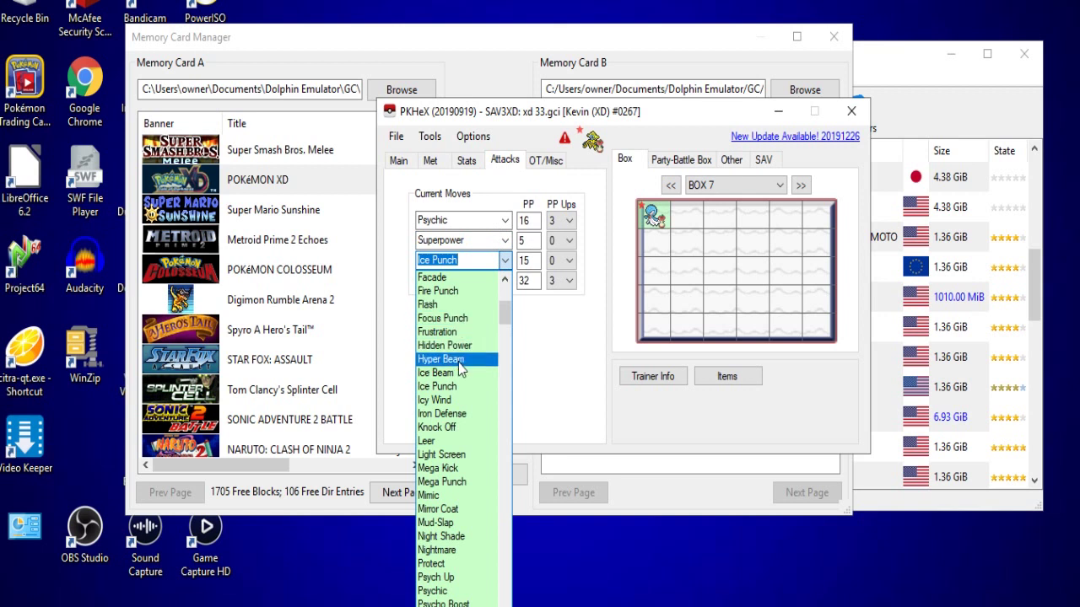
click(471, 359)
click(504, 280)
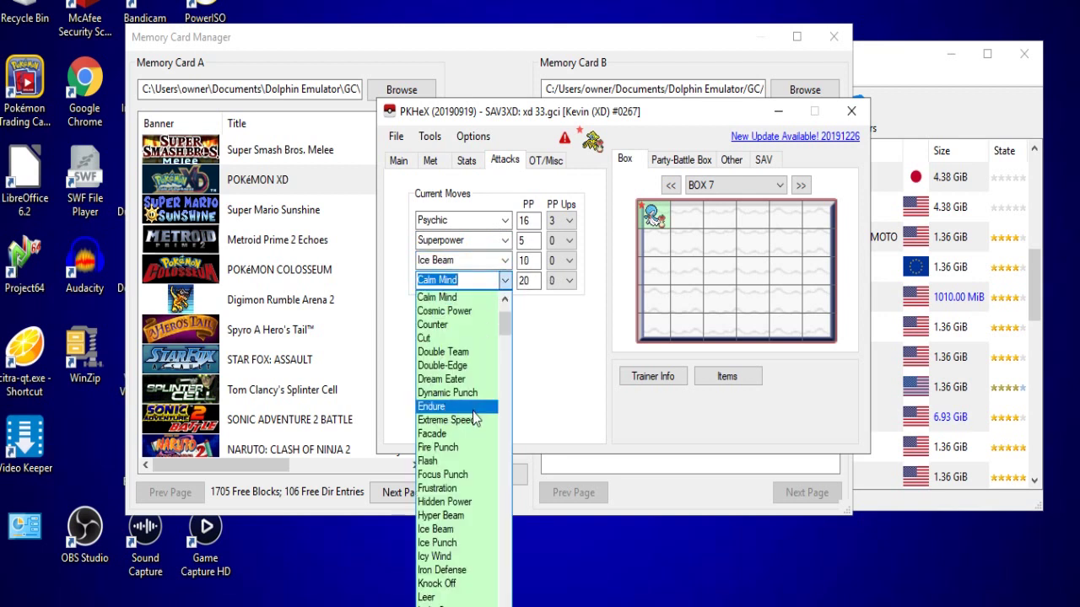
click(472, 420)
Step: Decline the suggested moves, raise all moves to 3 PP Ups and store Deoxys in the second slot of Box 7
click(553, 200)
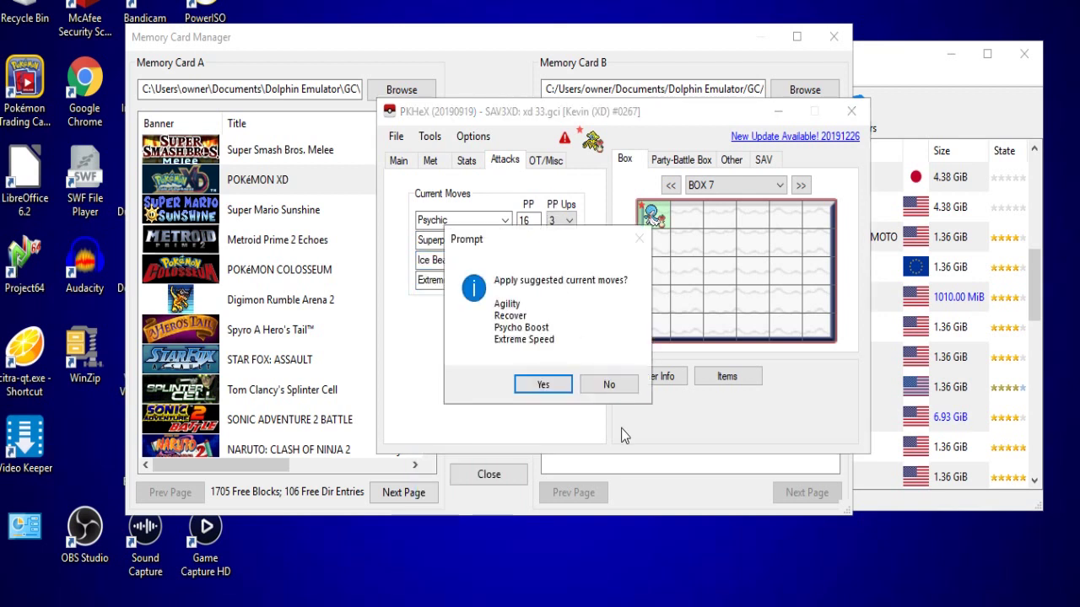
click(603, 384)
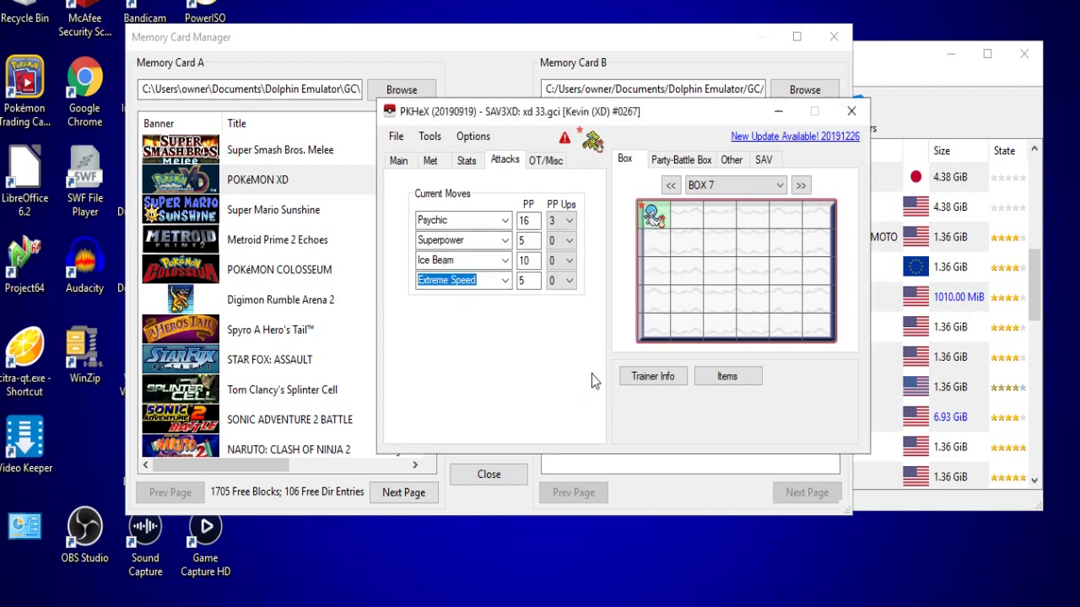
click(555, 206)
right_click(680, 217)
click(687, 229)
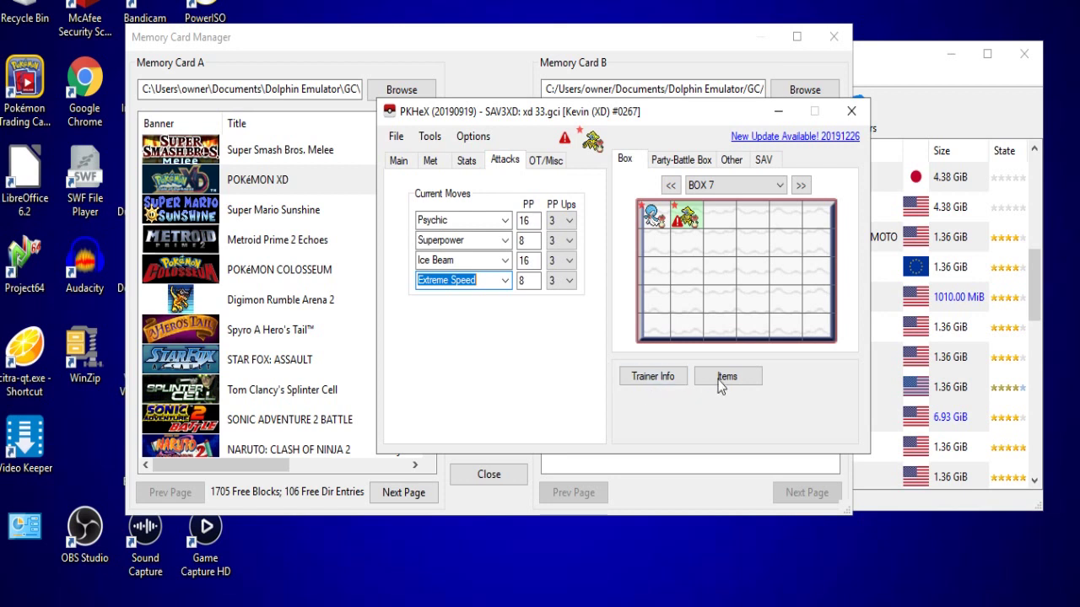
Step: Examine the trainer data, including the gender options, and close it without saving
click(654, 376)
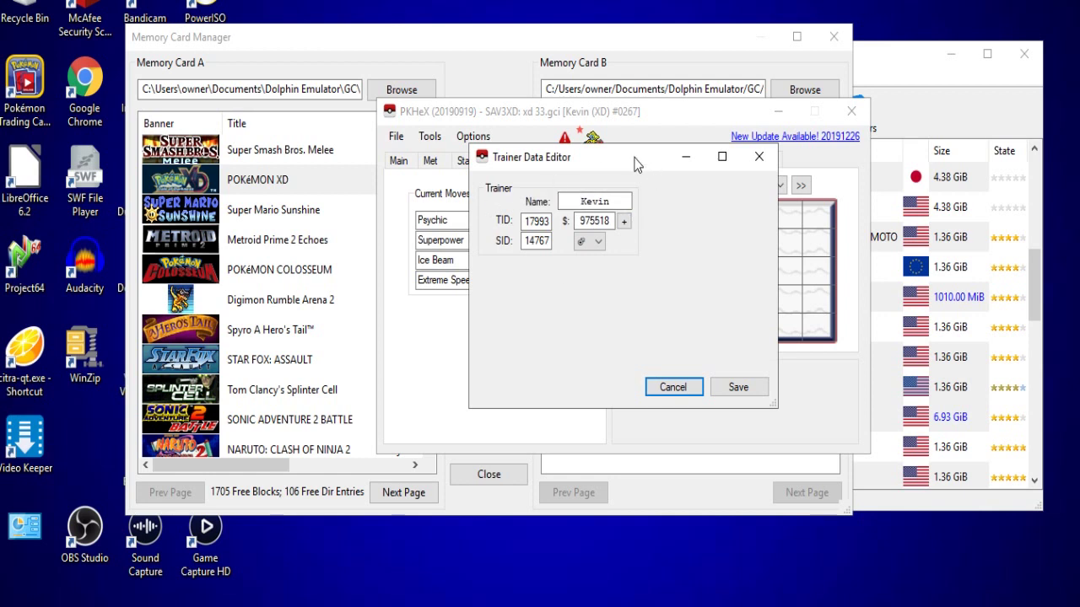
click(590, 241)
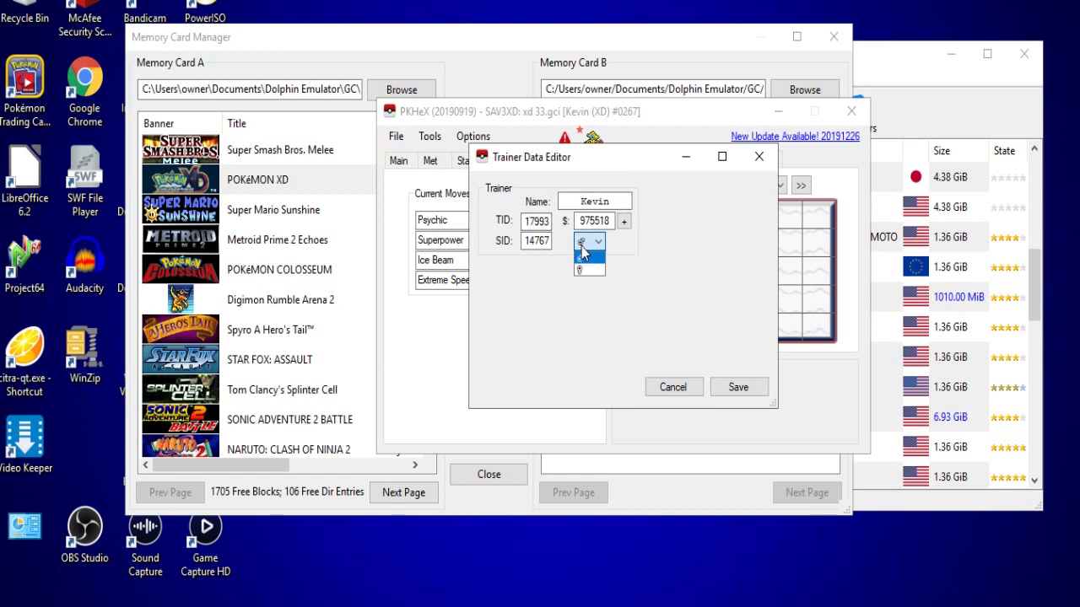
click(612, 279)
click(755, 158)
Step: Look through all the inventory pouches, including the available scent items, and return to the regular items
click(727, 377)
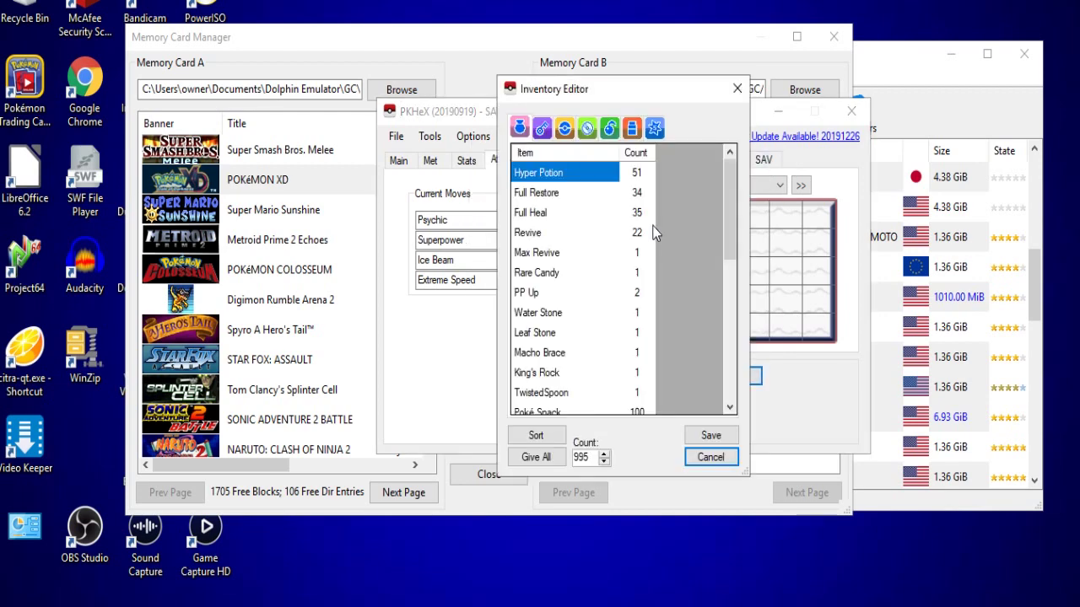
click(543, 128)
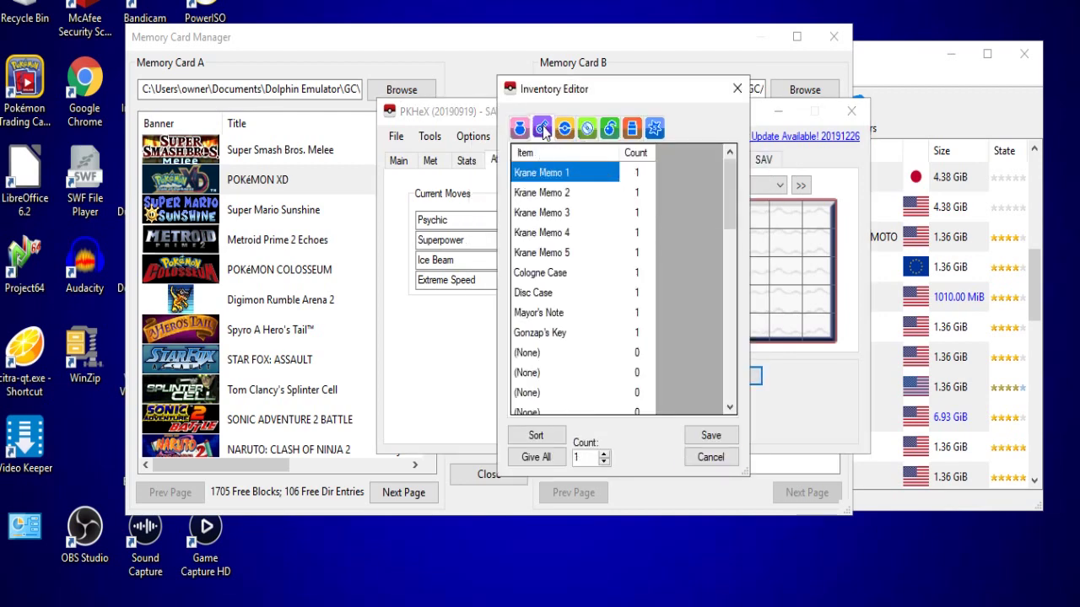
click(565, 128)
click(589, 131)
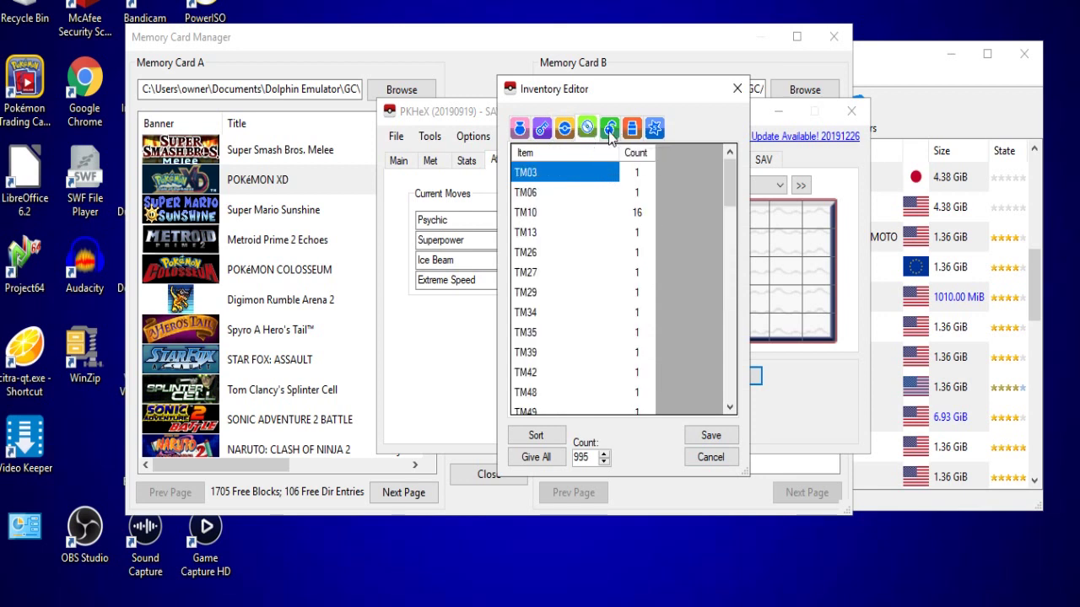
click(610, 128)
click(631, 128)
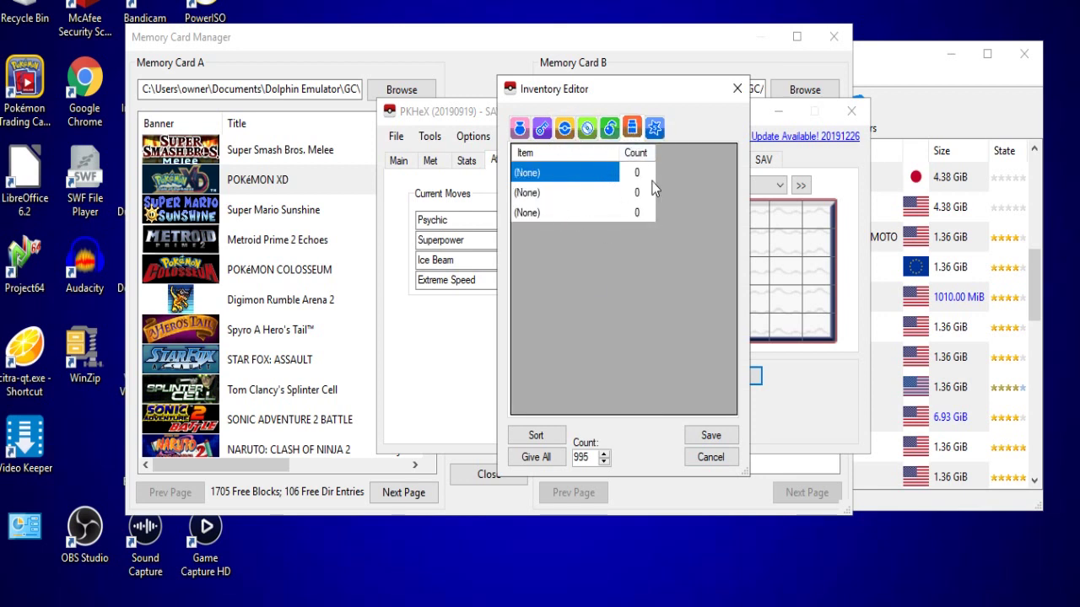
click(614, 173)
click(611, 172)
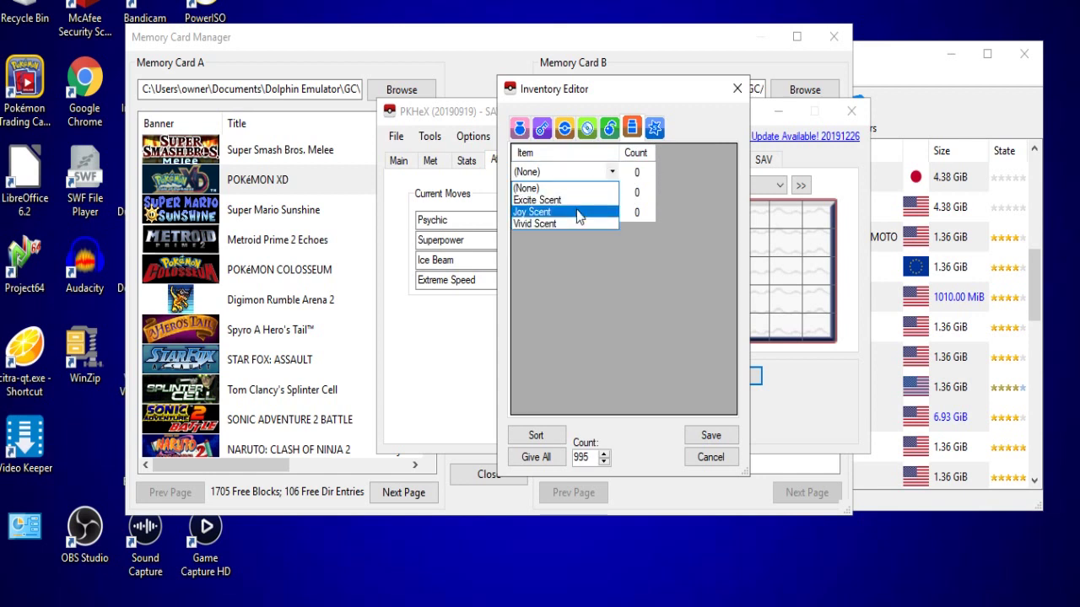
click(571, 271)
click(655, 129)
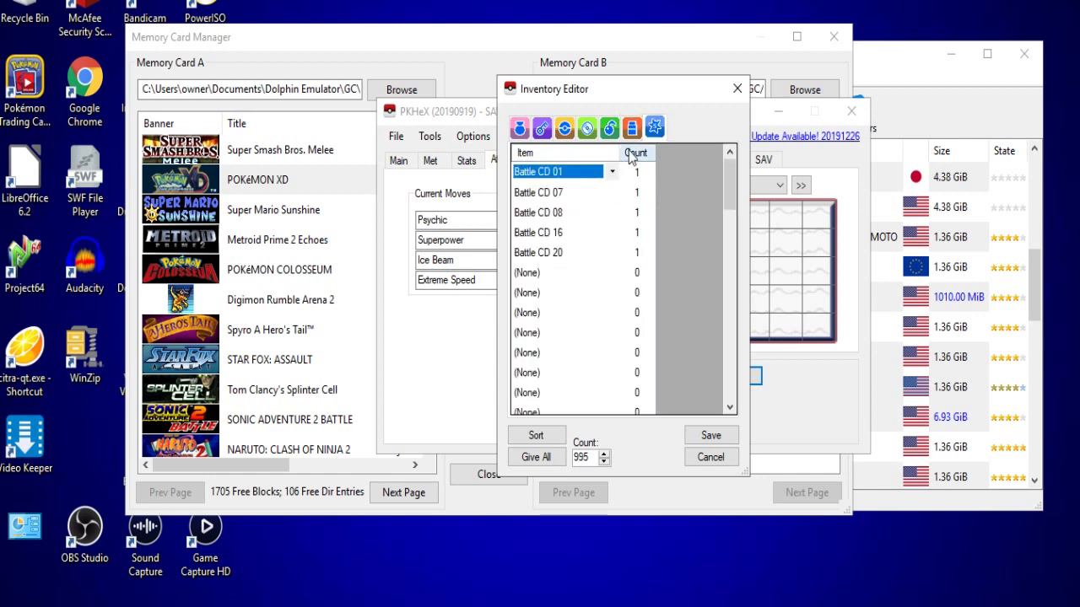
click(520, 128)
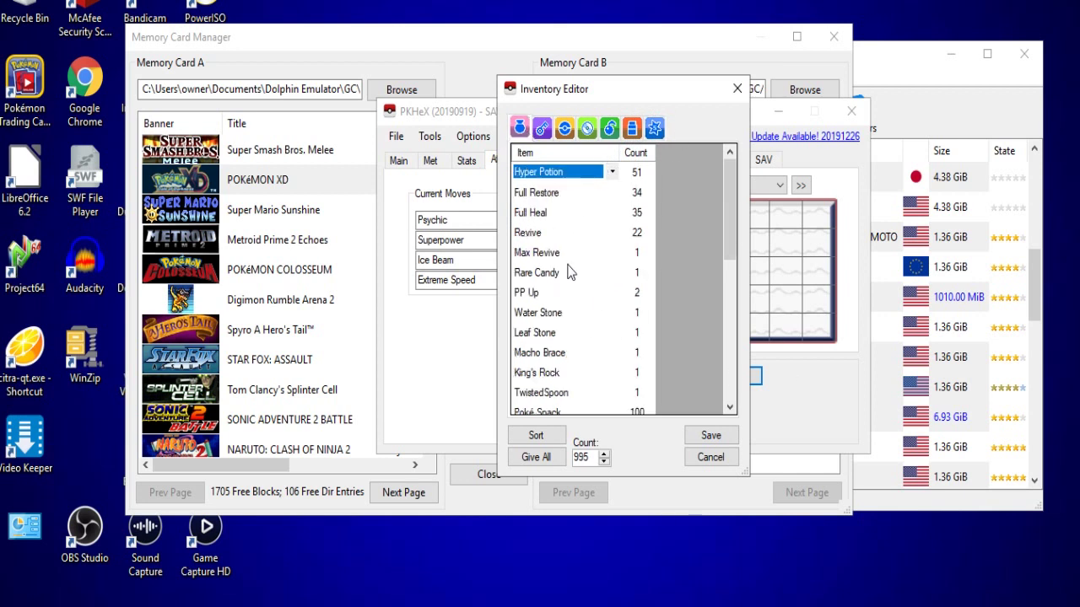
Step: Set the Rare Candy count to 100 and save the inventory
click(637, 272)
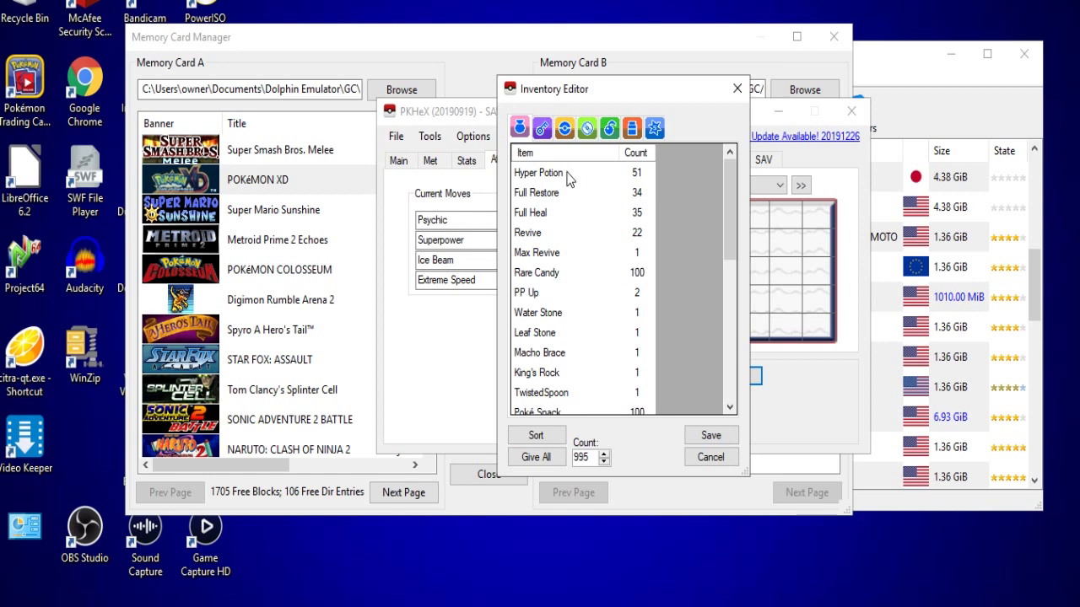
click(707, 438)
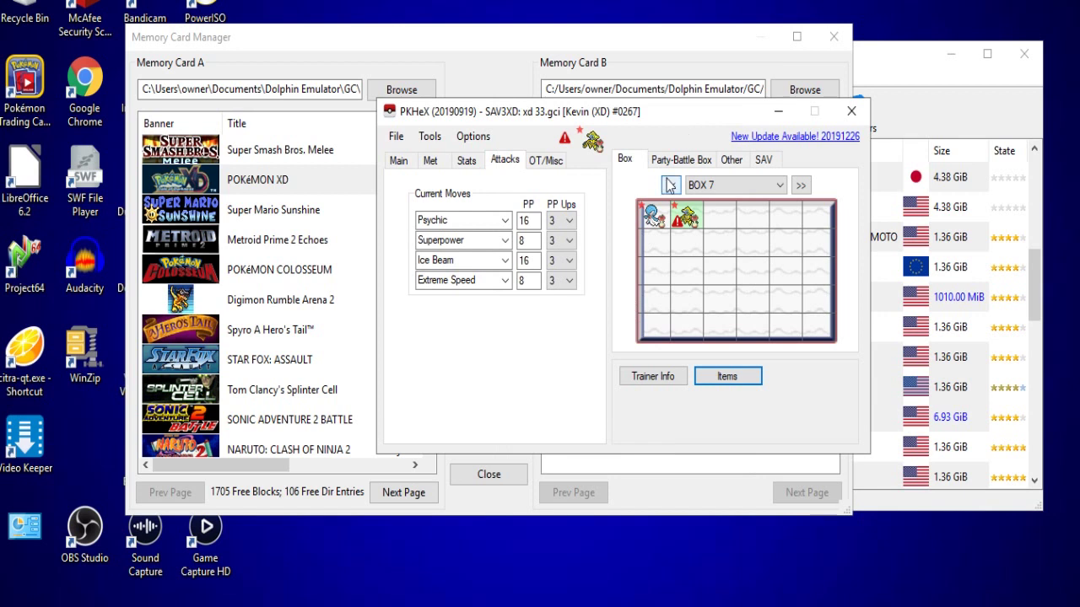
Step: Examine Deoxys's original trainer details, extra byte options and available ribbons, and close the ribbon editor without saving
click(669, 185)
click(801, 184)
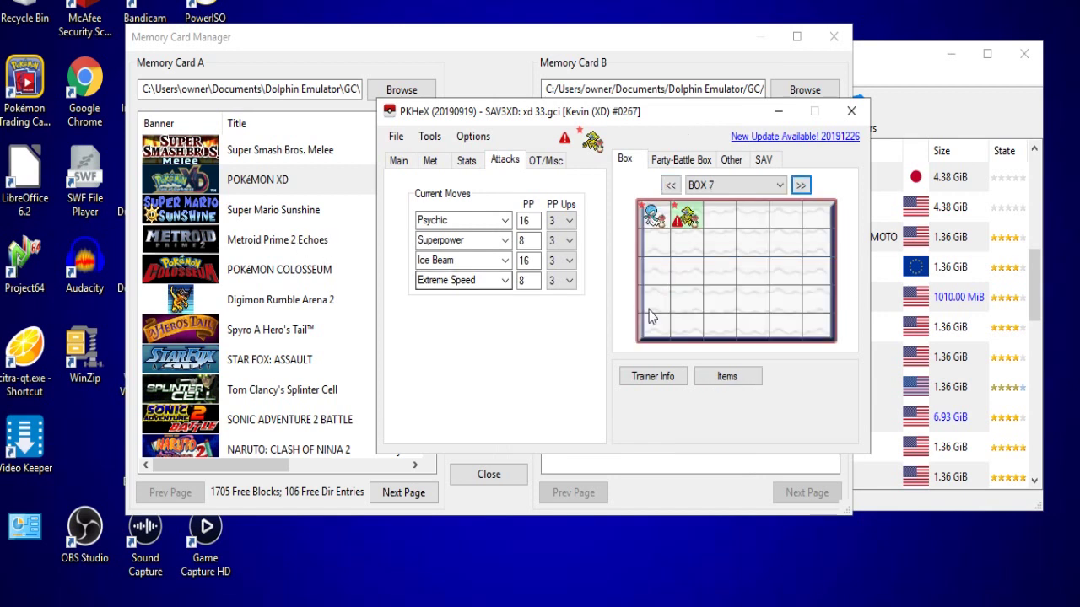
click(531, 163)
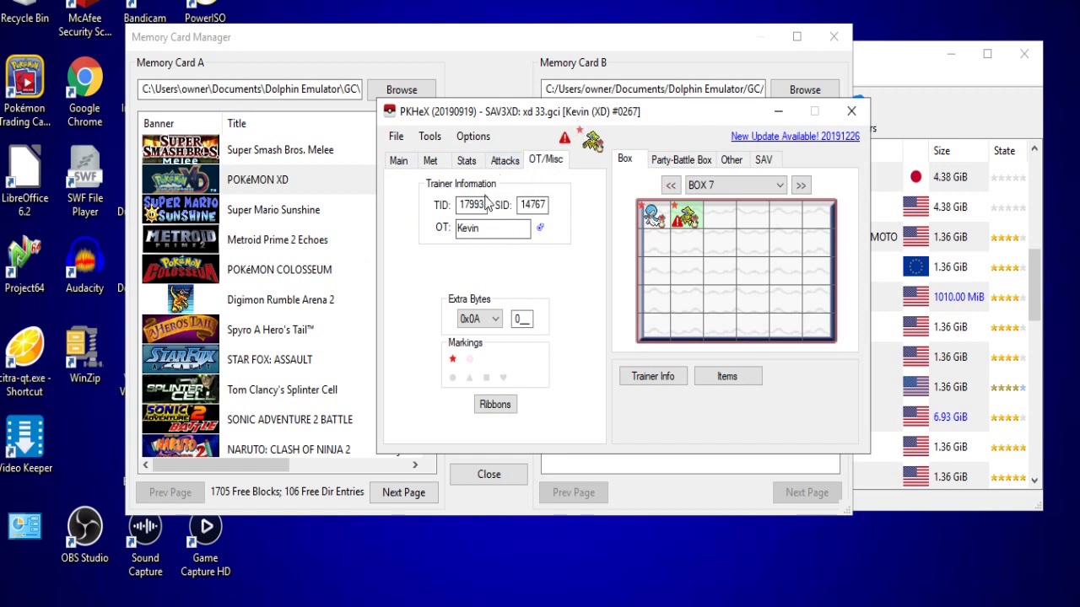
drag(456, 209, 561, 182)
click(529, 205)
click(478, 319)
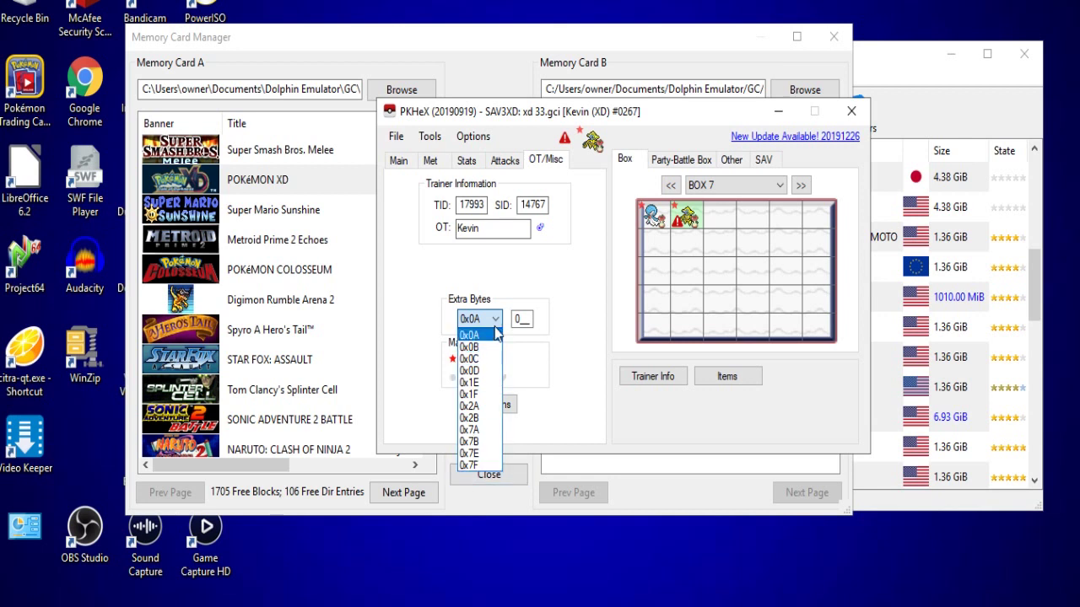
click(535, 319)
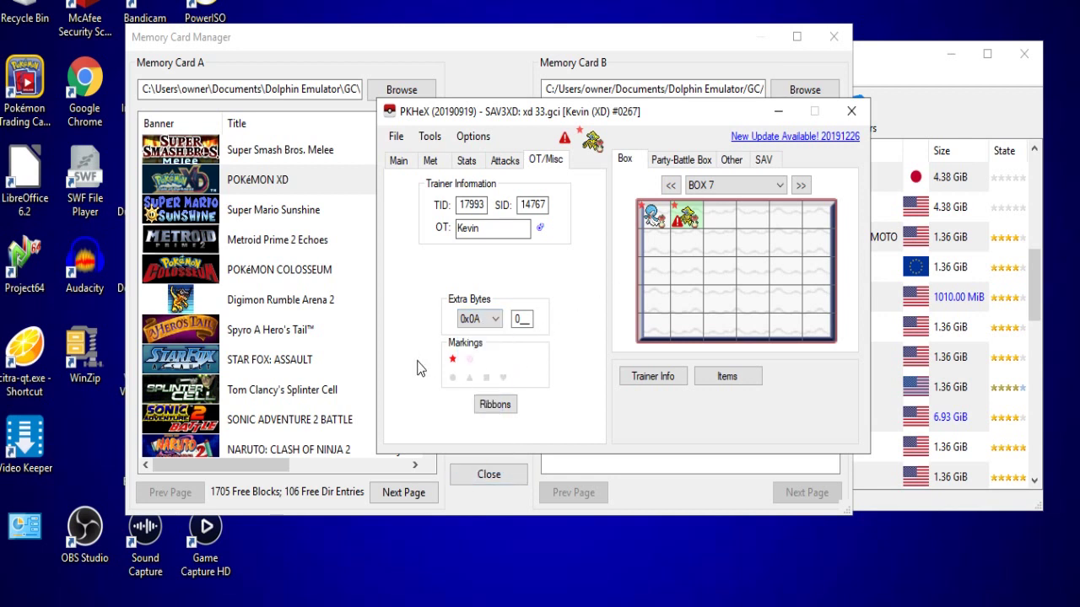
click(495, 406)
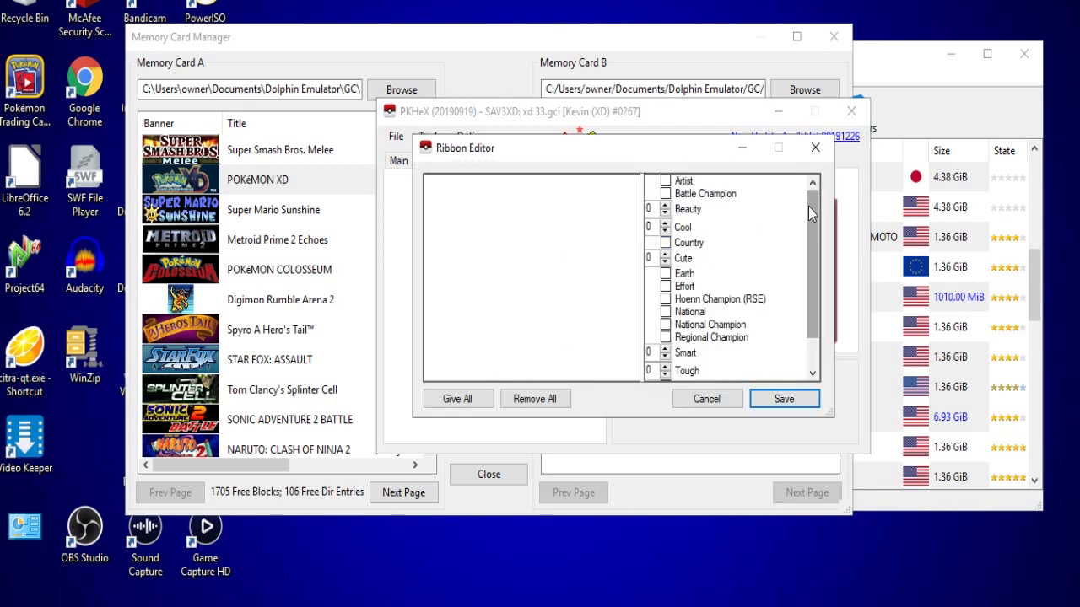
scroll(808, 206, down, 1)
click(817, 150)
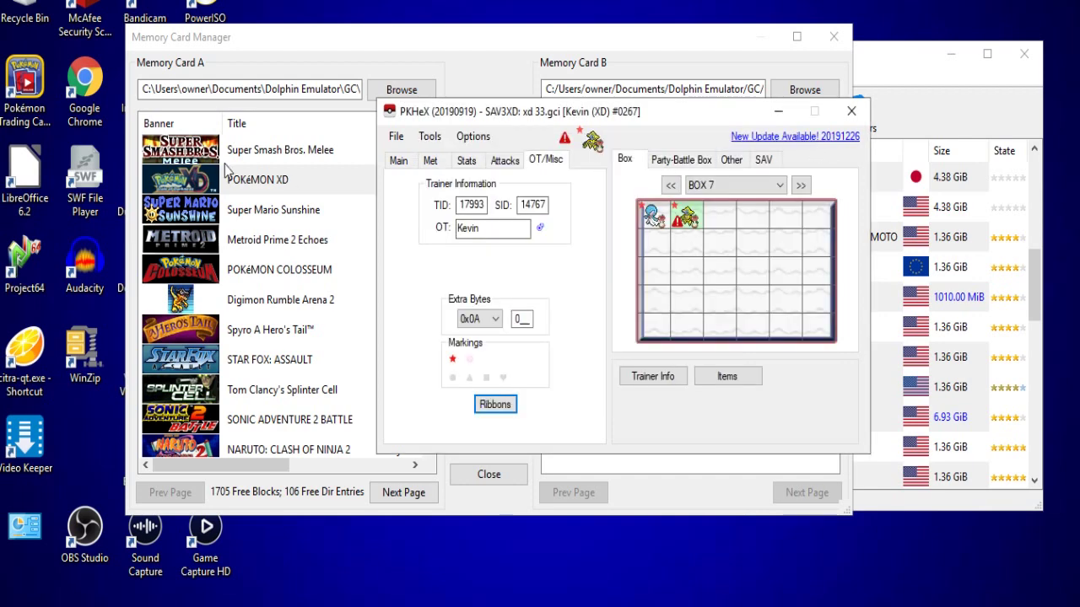
click(396, 162)
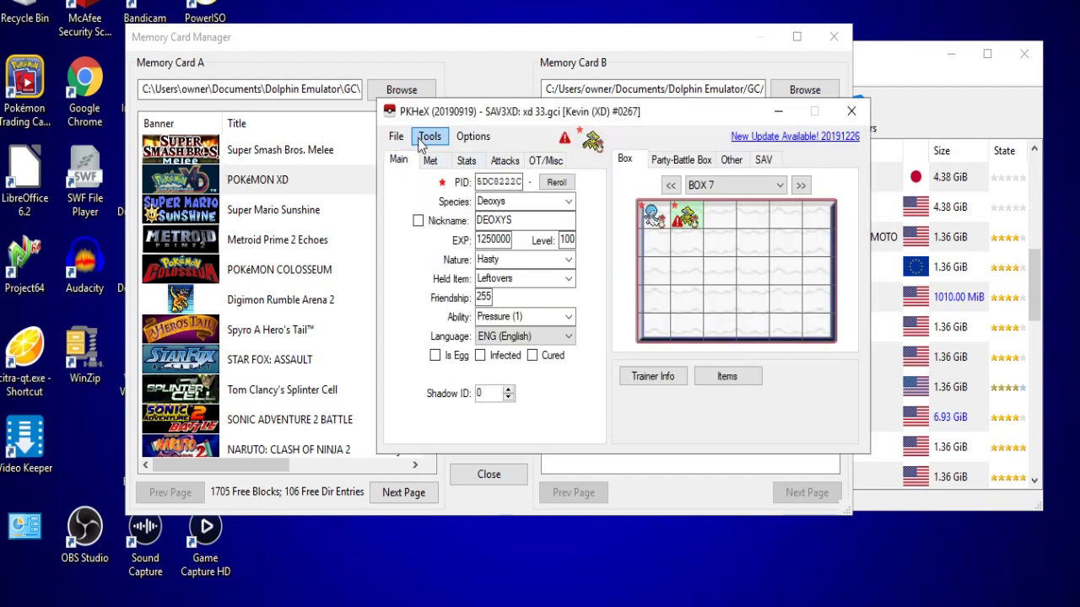
click(479, 139)
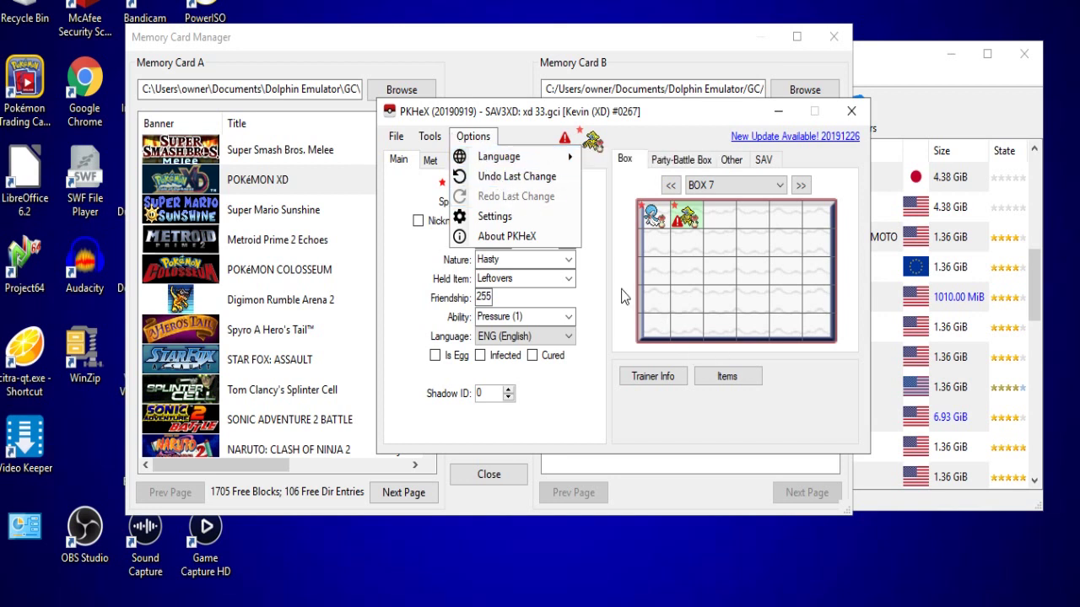
click(473, 137)
click(473, 137)
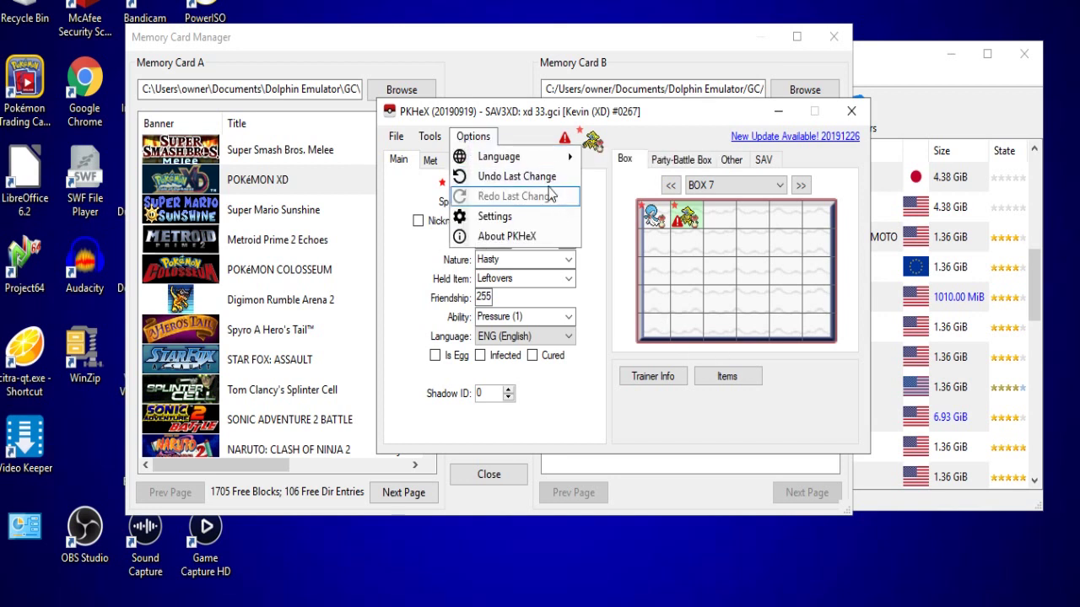
click(402, 266)
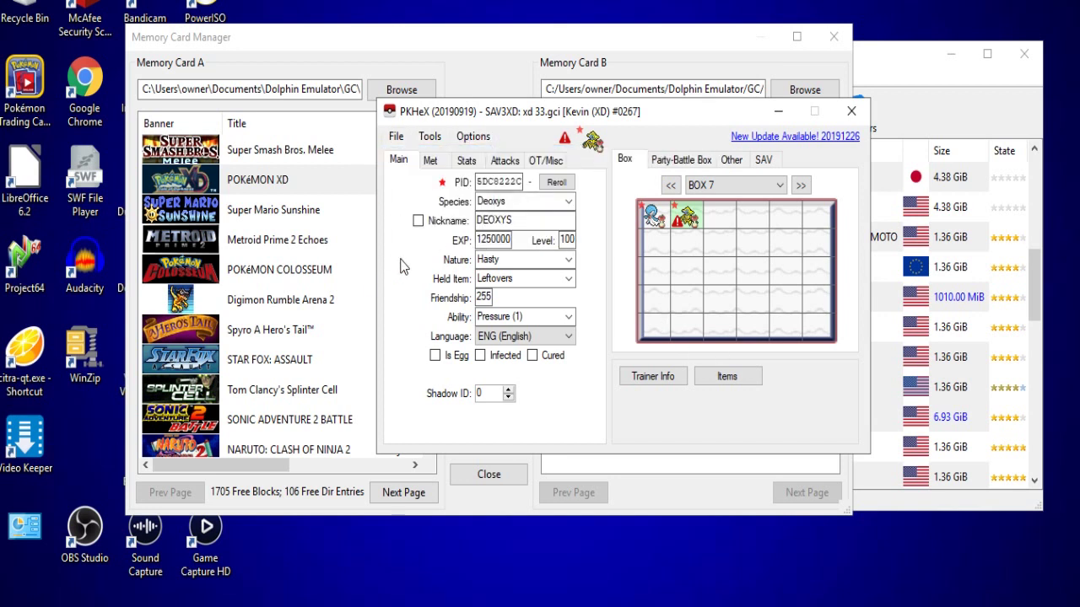
Step: Open the Mystery Gift Database and browse through its event Pokémon
click(429, 136)
mouse_move(432, 181)
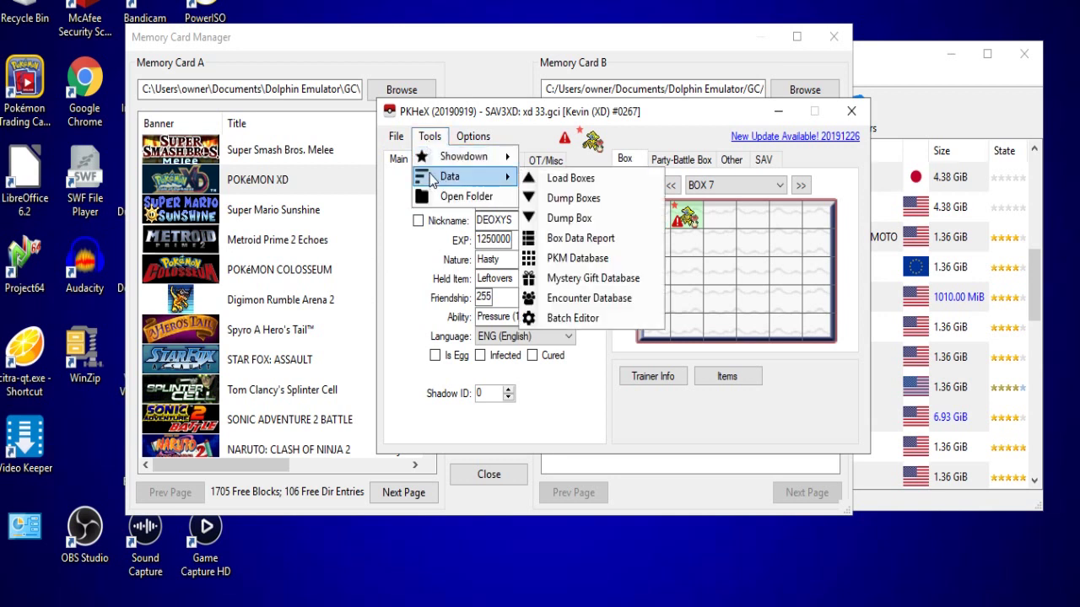
click(628, 288)
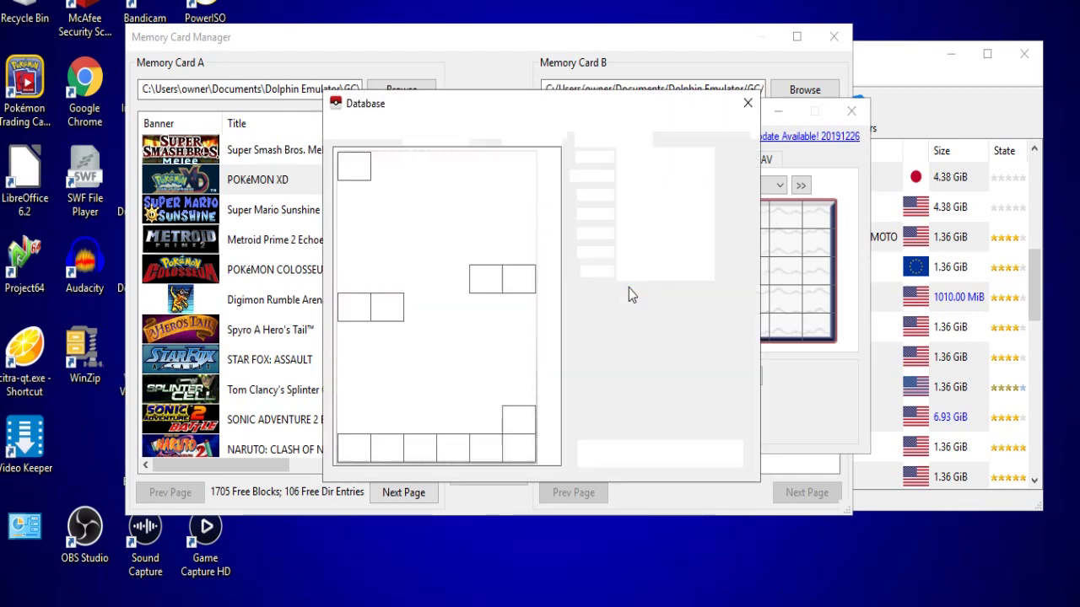
drag(564, 106, 625, 106)
drag(610, 173, 604, 255)
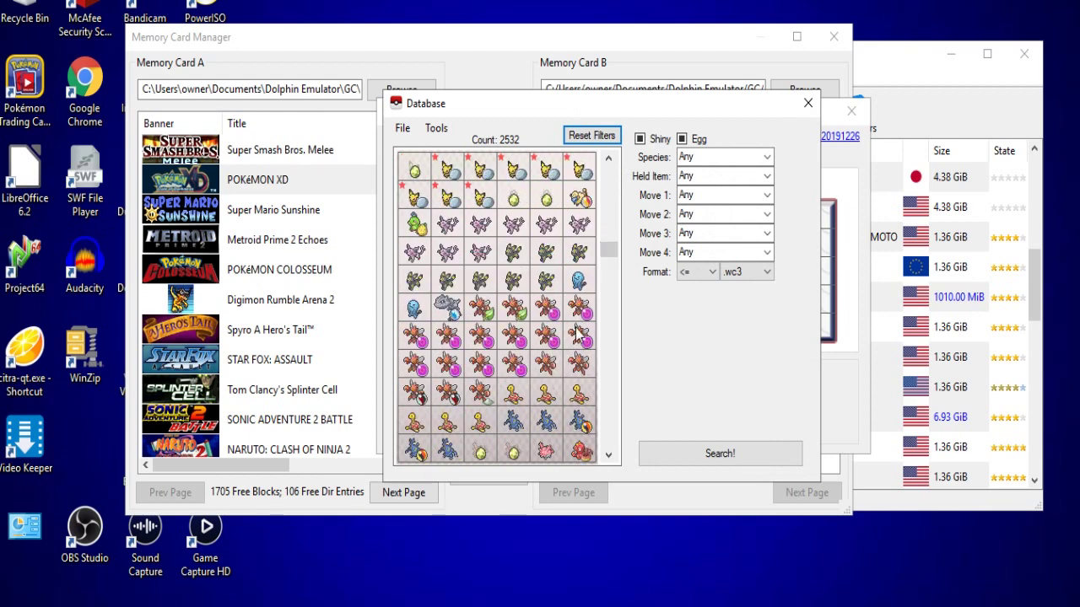
scroll(576, 336, down, 2)
scroll(577, 336, down, 2)
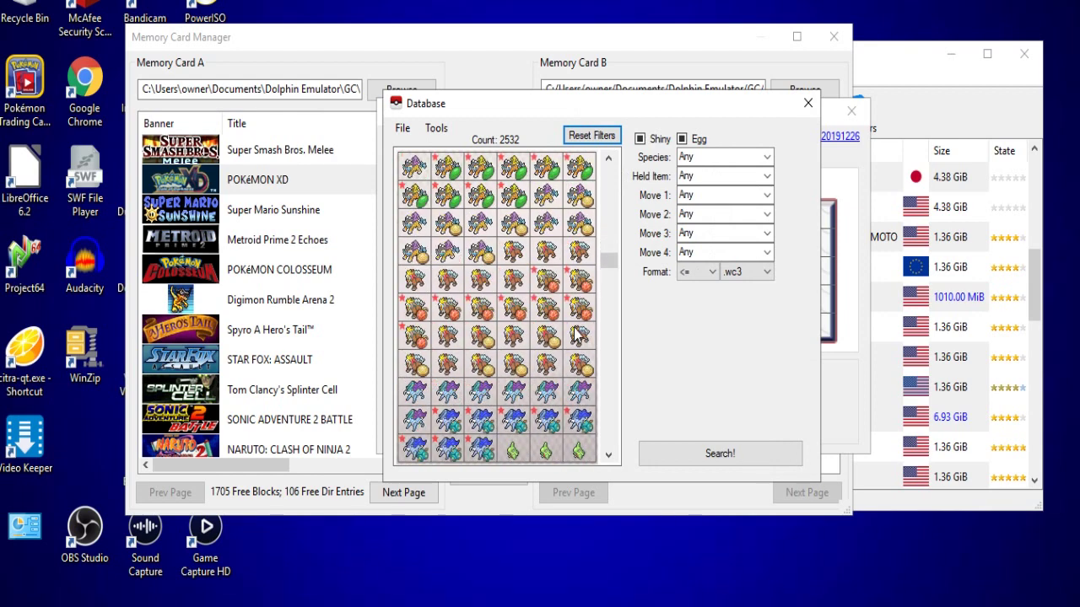
scroll(577, 336, up, 3)
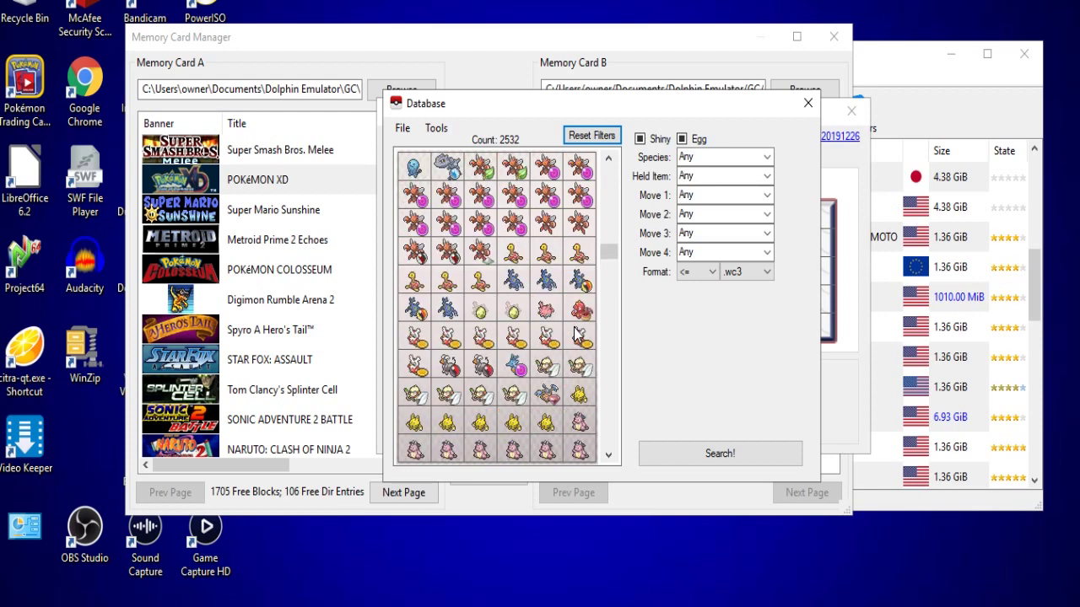
scroll(577, 336, up, 2)
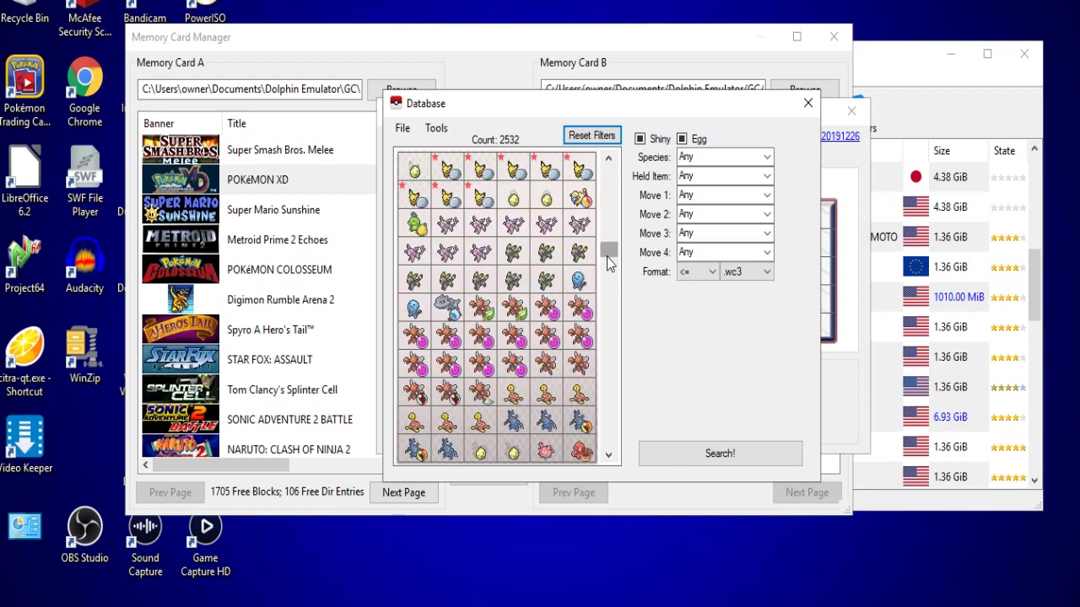
drag(607, 257, 610, 250)
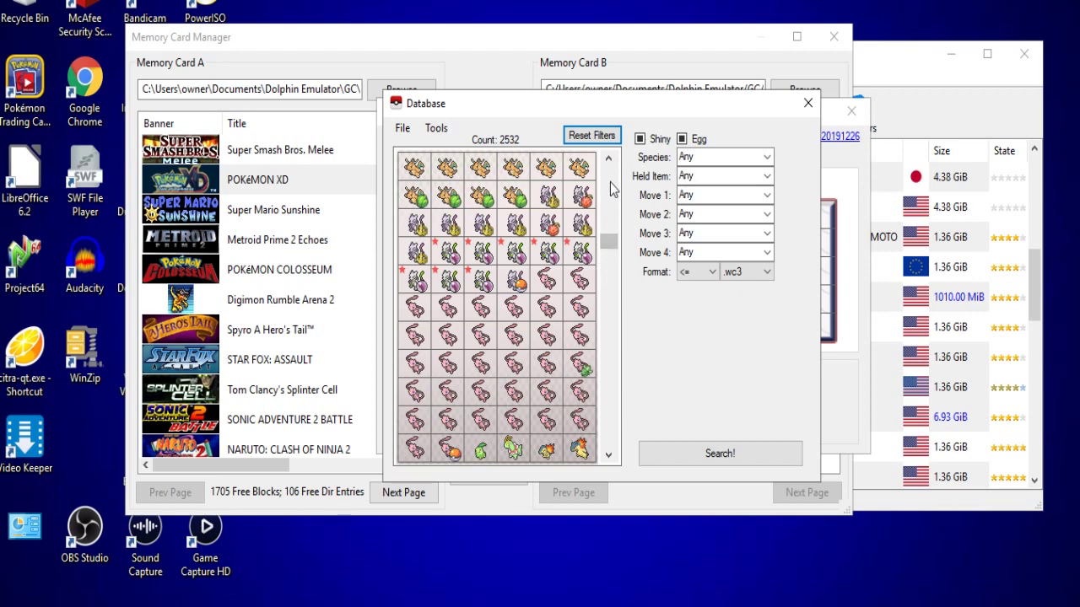
drag(611, 254, 609, 270)
scroll(514, 321, down, 1)
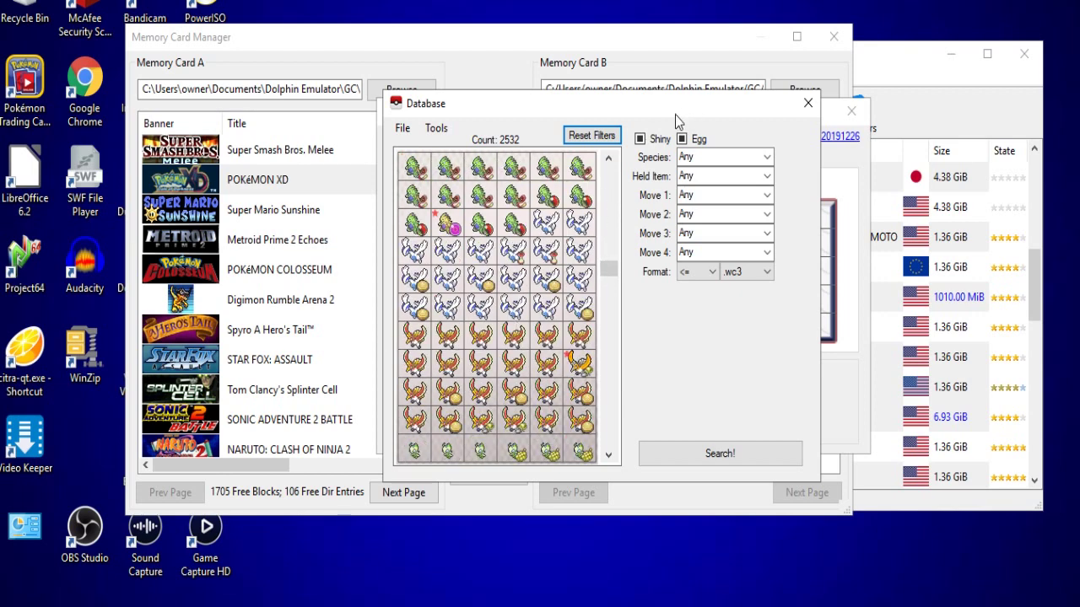
Step: View the Japanese Mt. Battle Ho-Oh in the editor, examine its trainer, met and main data, and close the database
drag(658, 112, 887, 117)
right_click(647, 343)
click(660, 356)
click(596, 211)
click(553, 164)
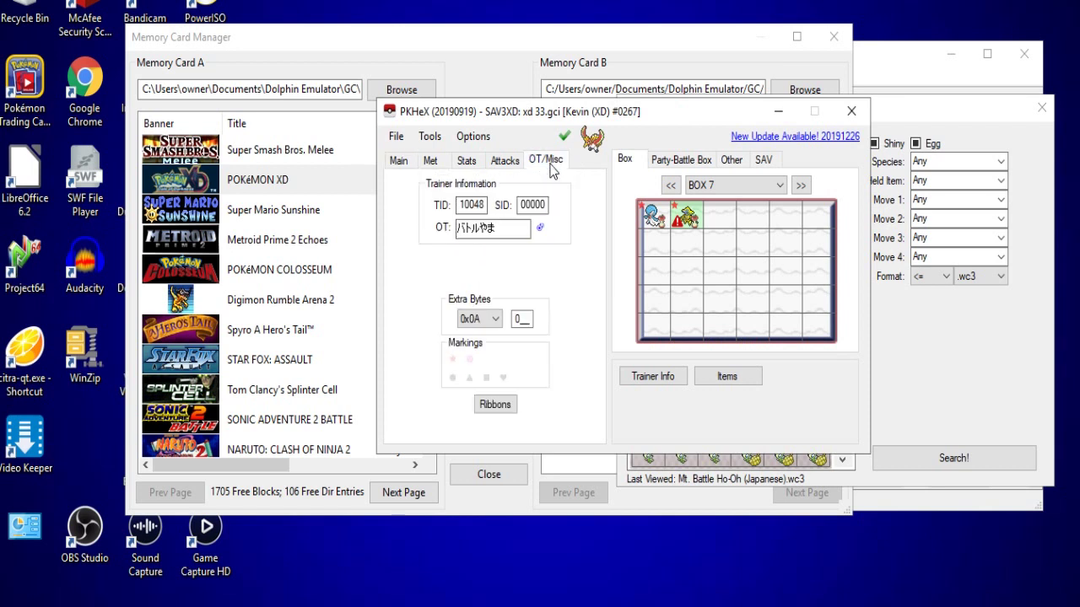
click(431, 161)
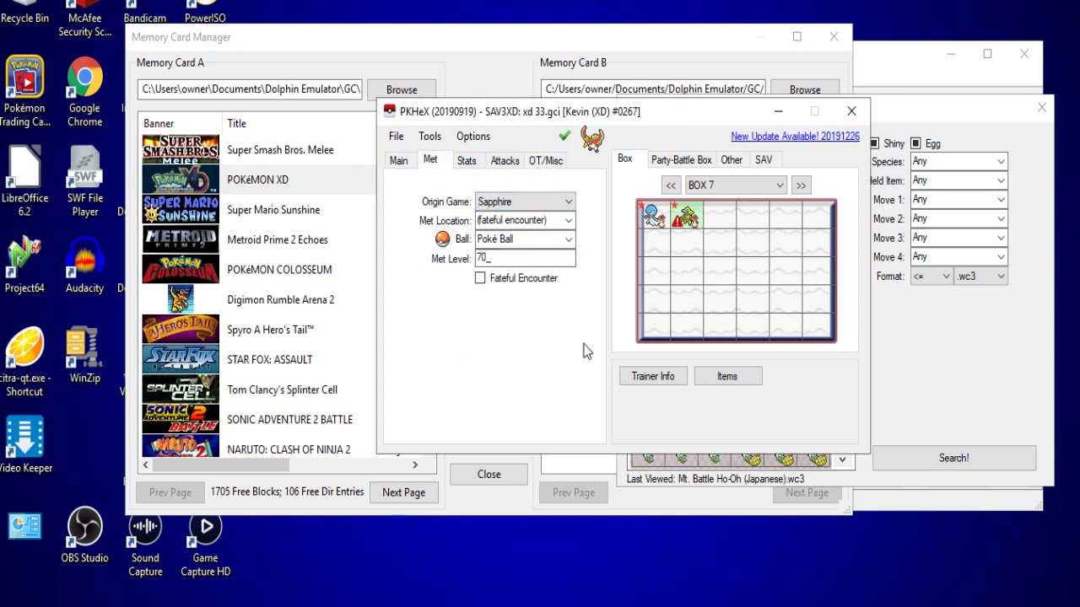
click(412, 160)
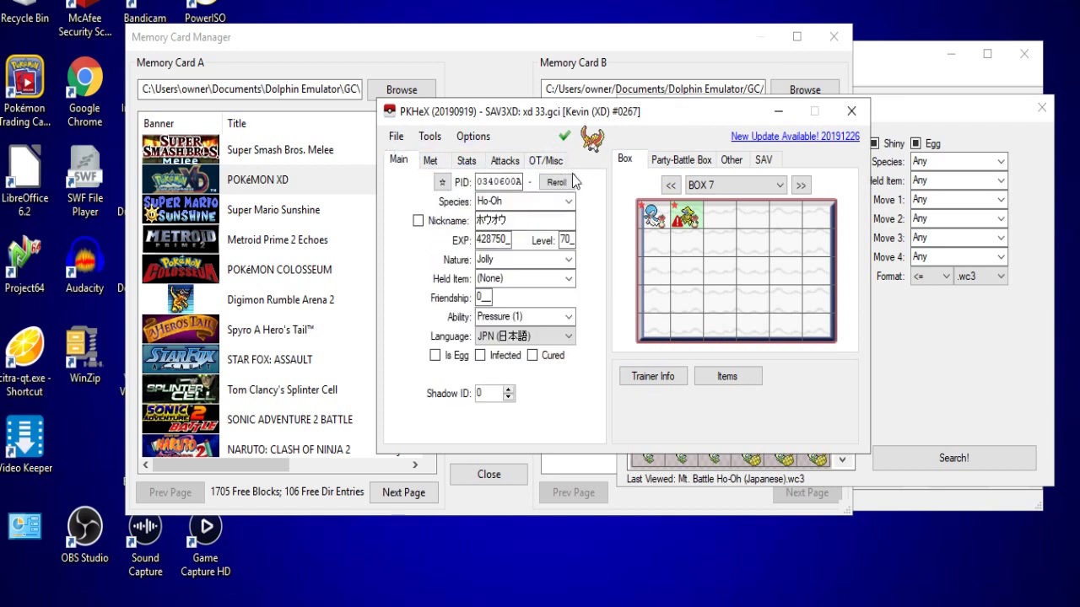
click(901, 333)
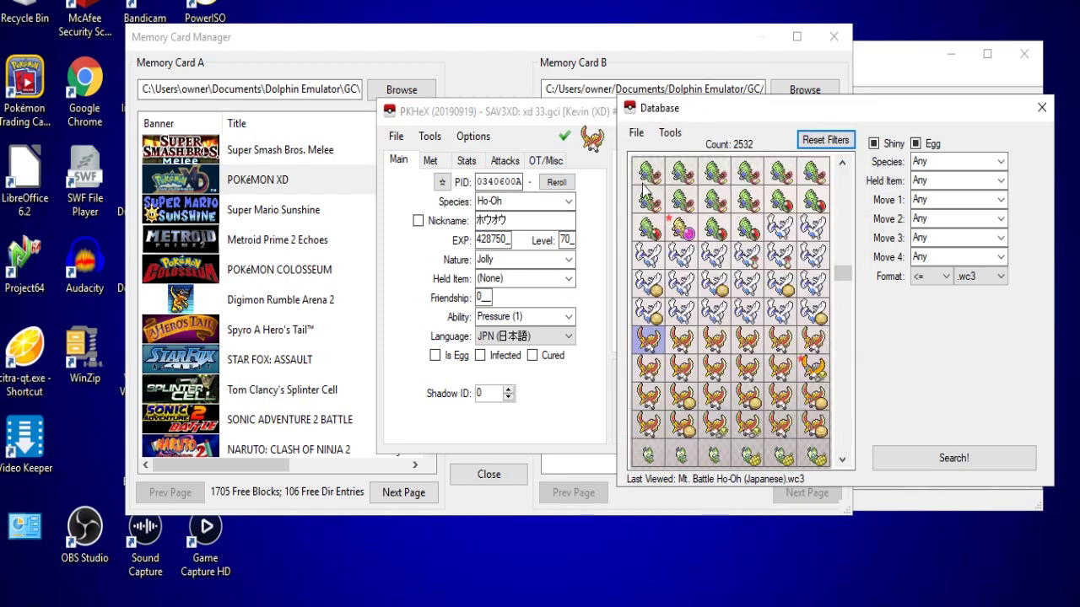
click(1041, 107)
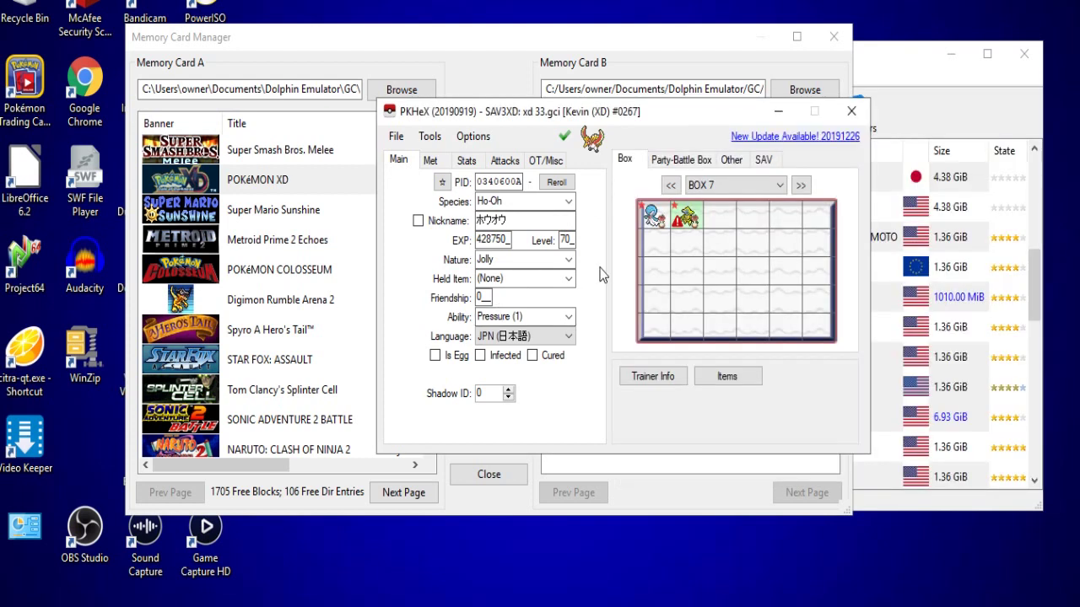
Step: Export the main save as a GameCube Save File named xd 34 in the xd stuff folder
click(398, 137)
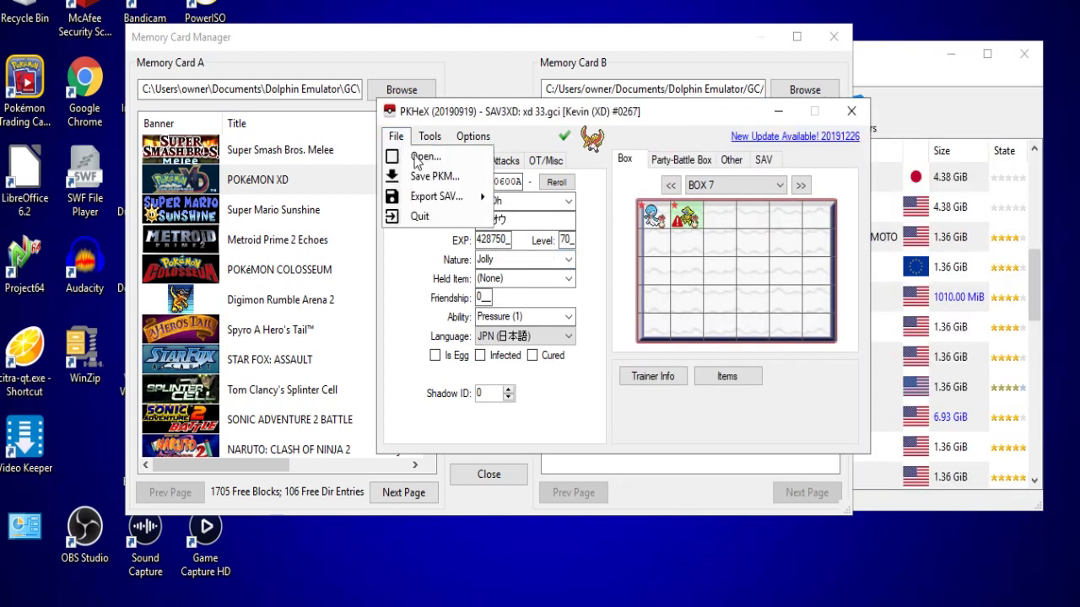
mouse_move(422, 202)
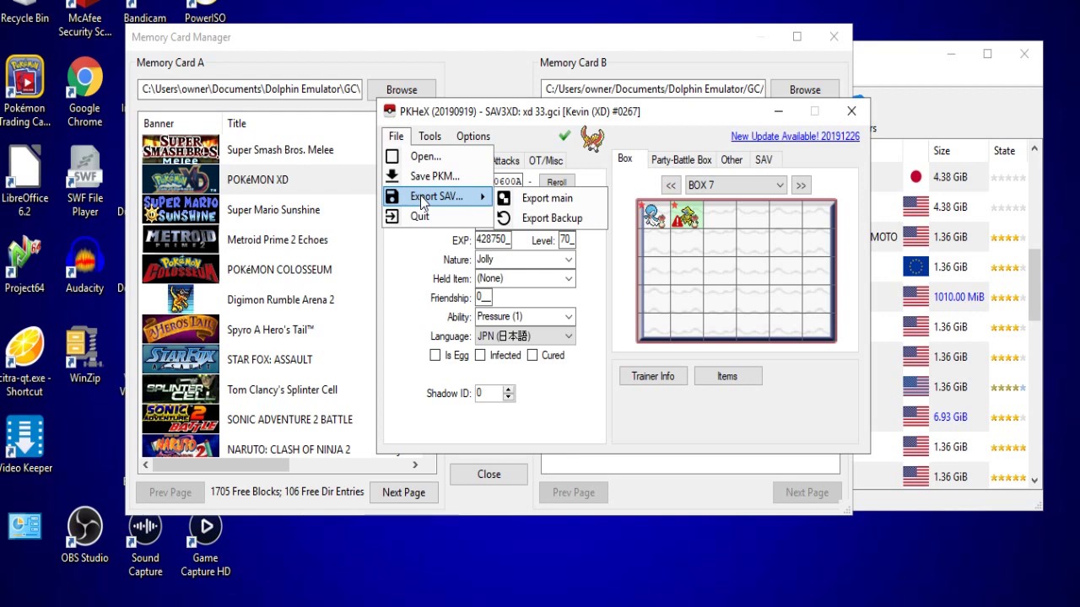
click(542, 200)
click(523, 498)
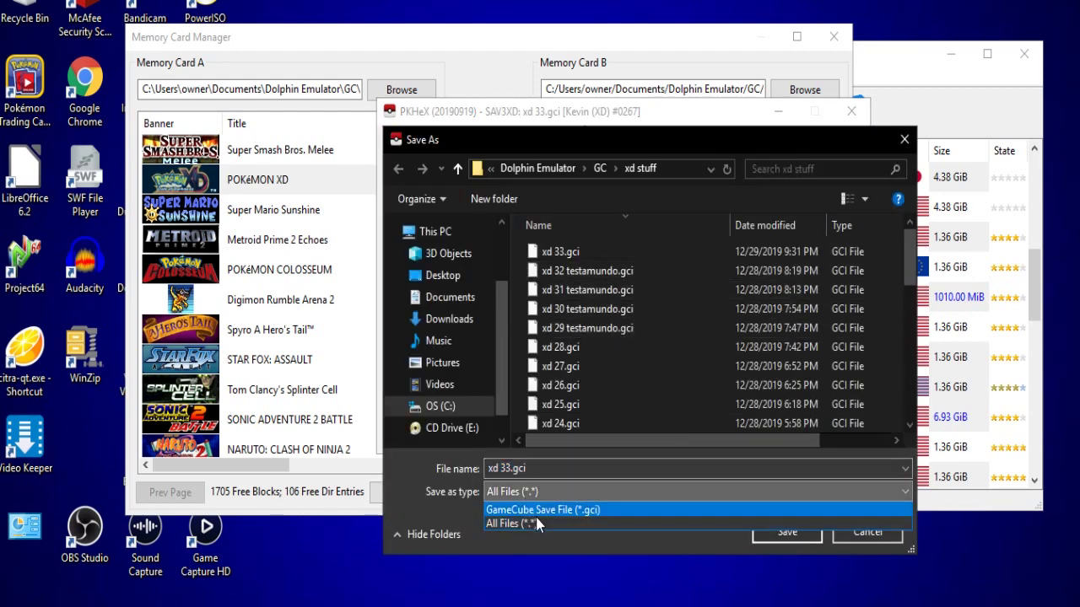
click(540, 509)
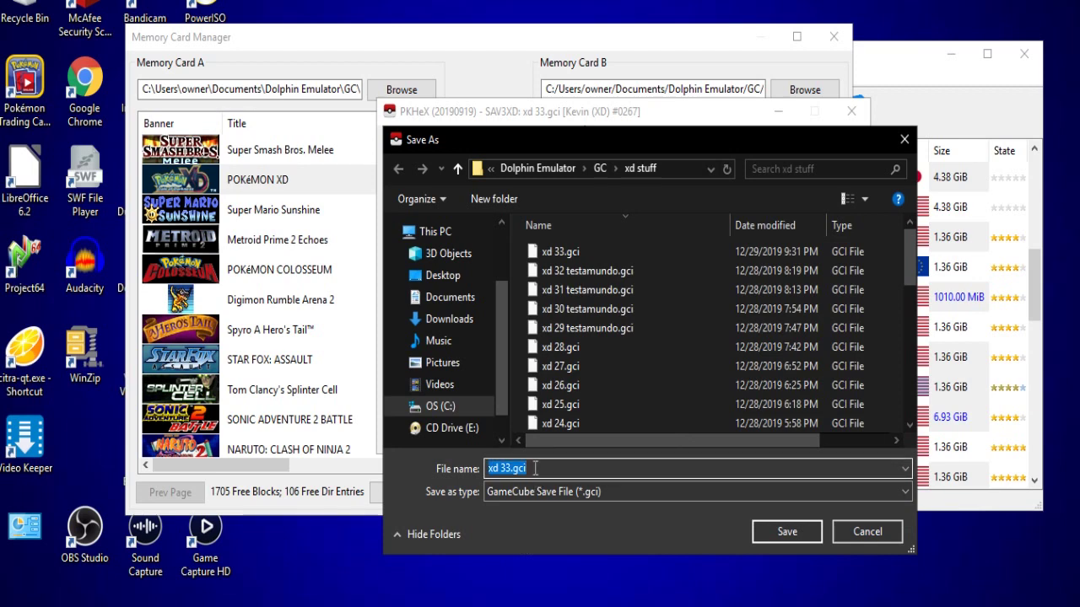
text(xd 34)
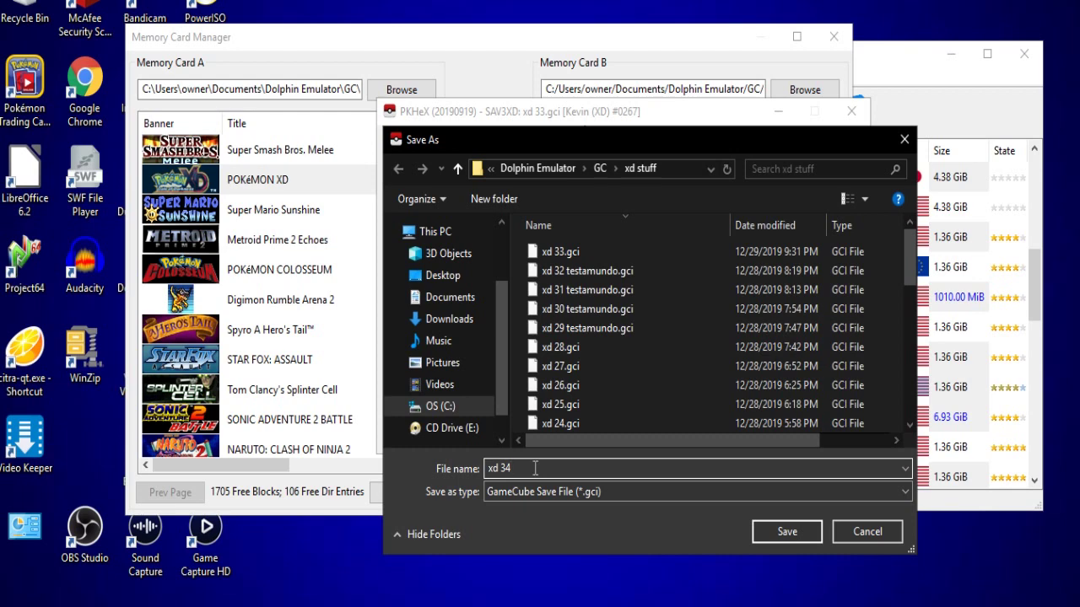
key(Return)
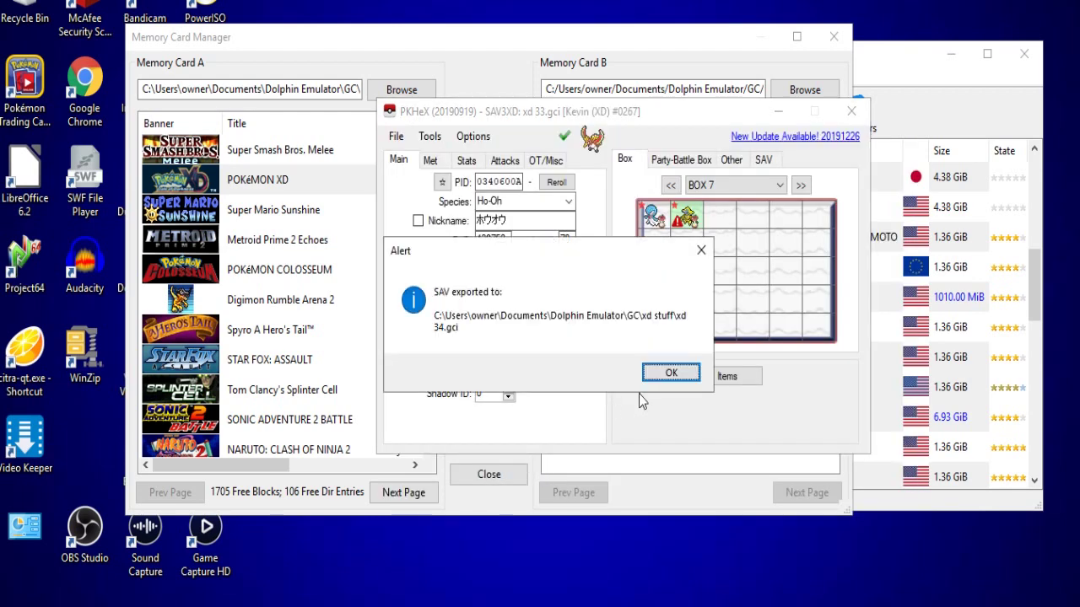
click(658, 374)
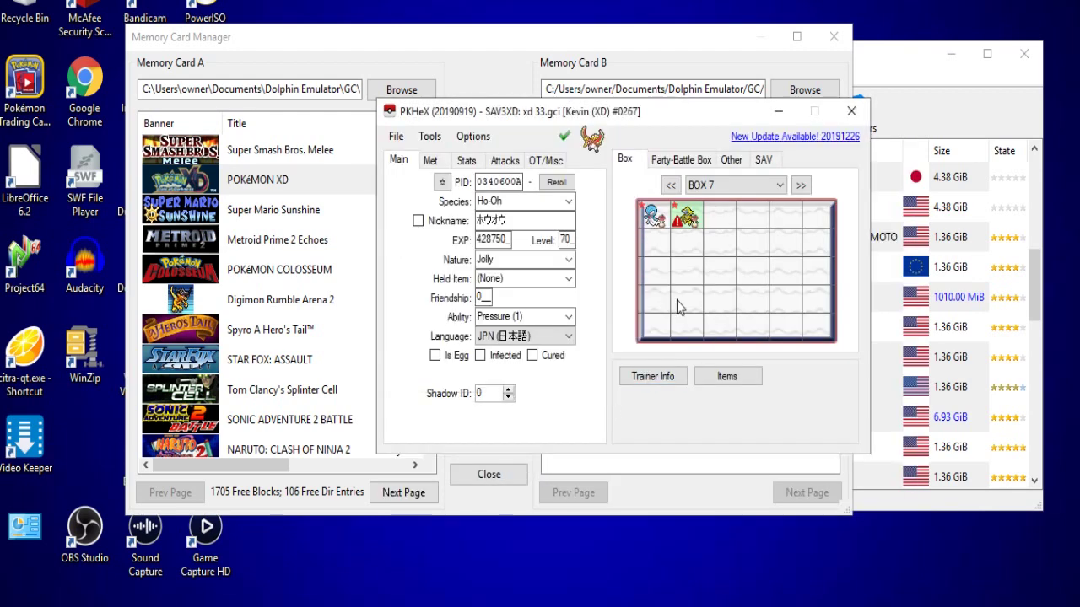
Step: Switch to Dolphin's Memory Card Manager and delete the existing Pokémon XD save from Memory Card A
click(779, 113)
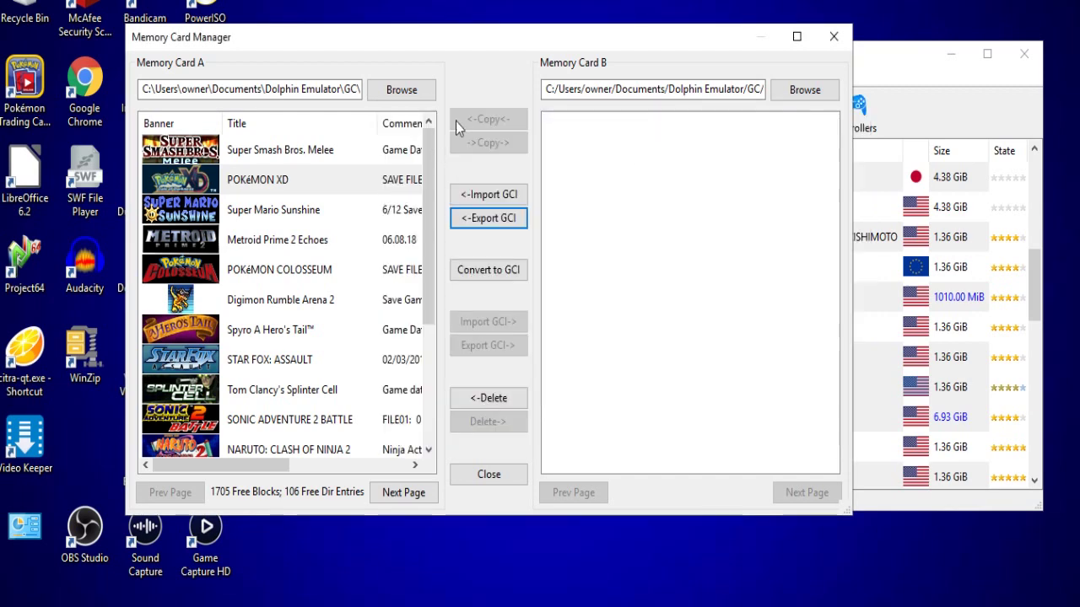
drag(521, 46, 610, 59)
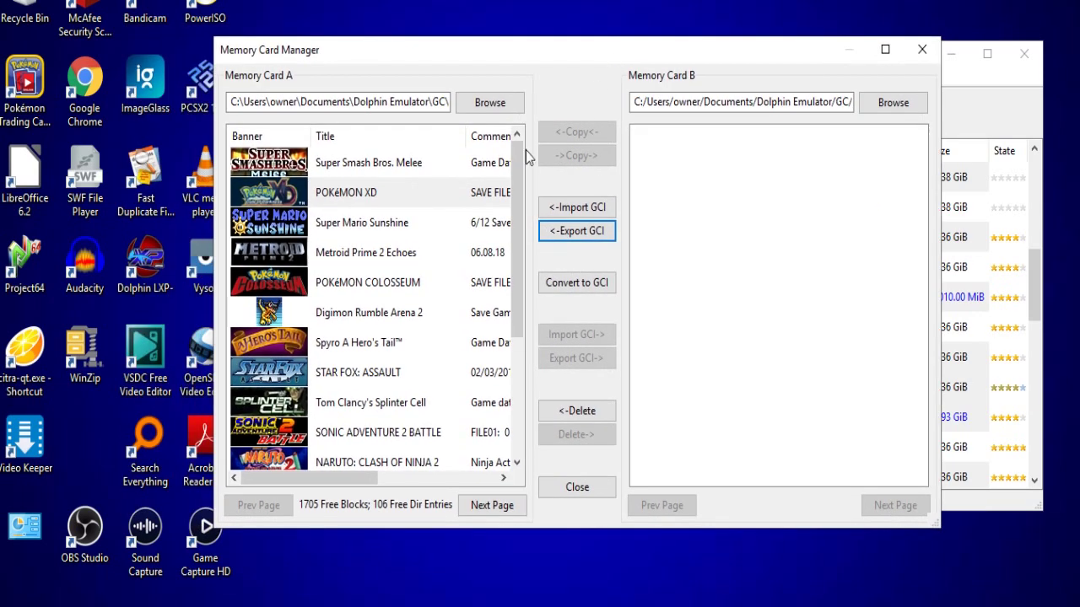
click(464, 201)
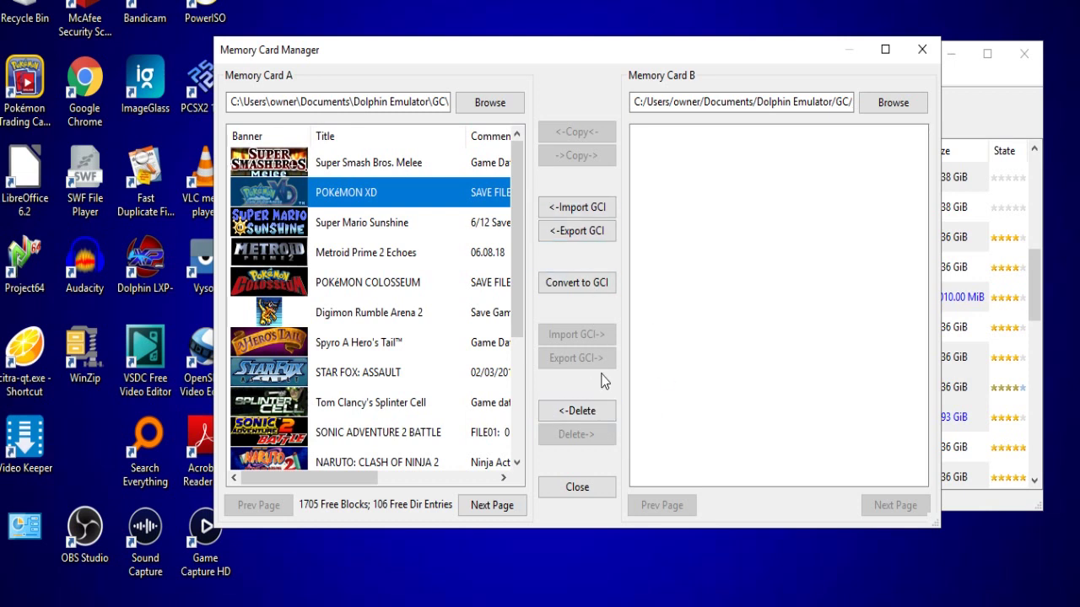
click(576, 414)
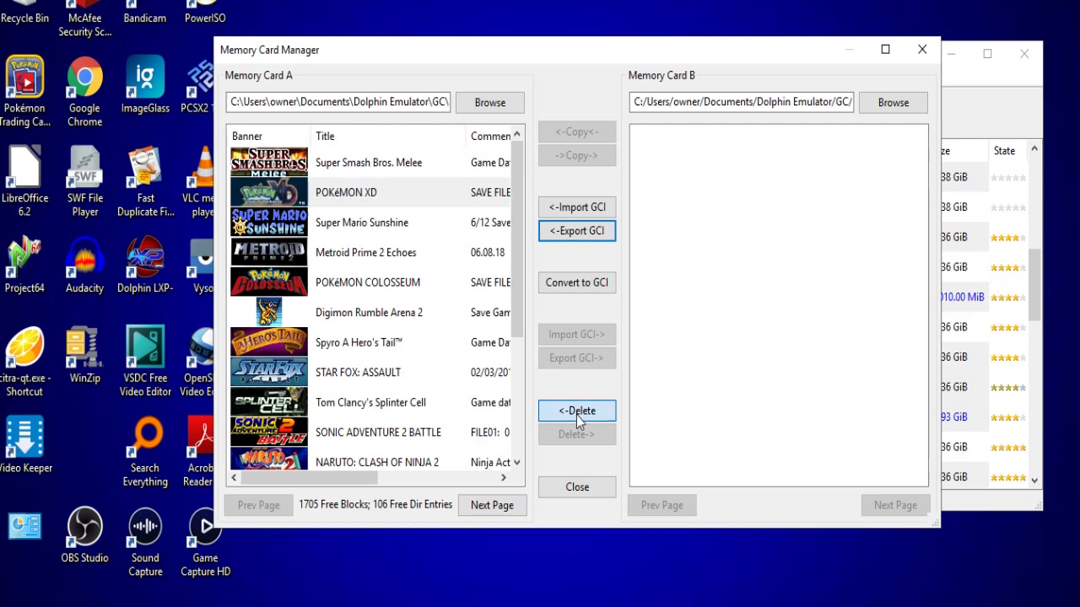
Step: Import the xd 34.gci save file into Memory Card A and close the Memory Card Manager
click(563, 211)
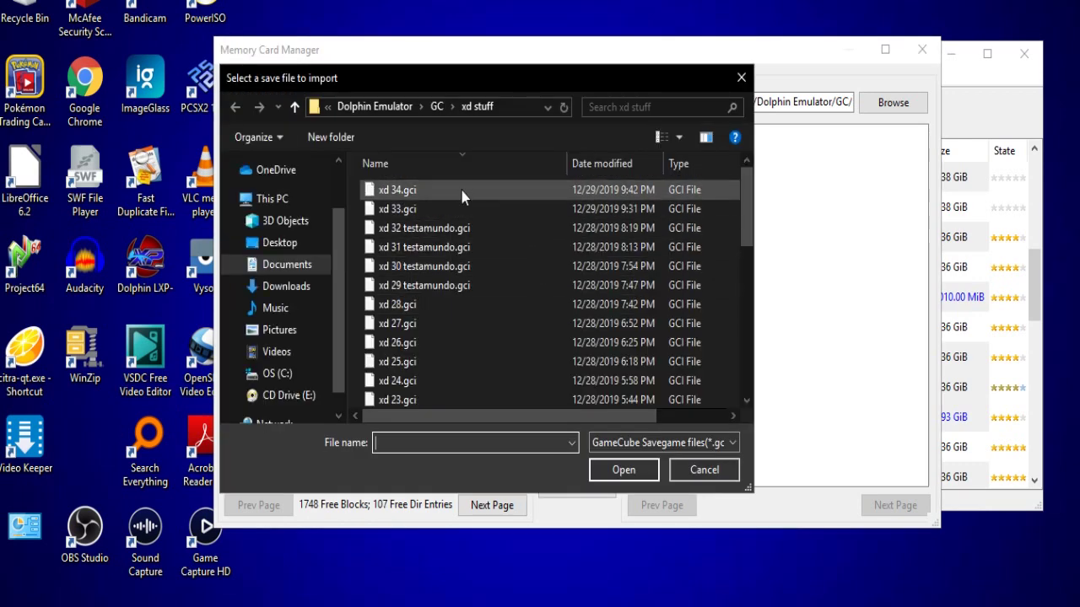
double_click(462, 190)
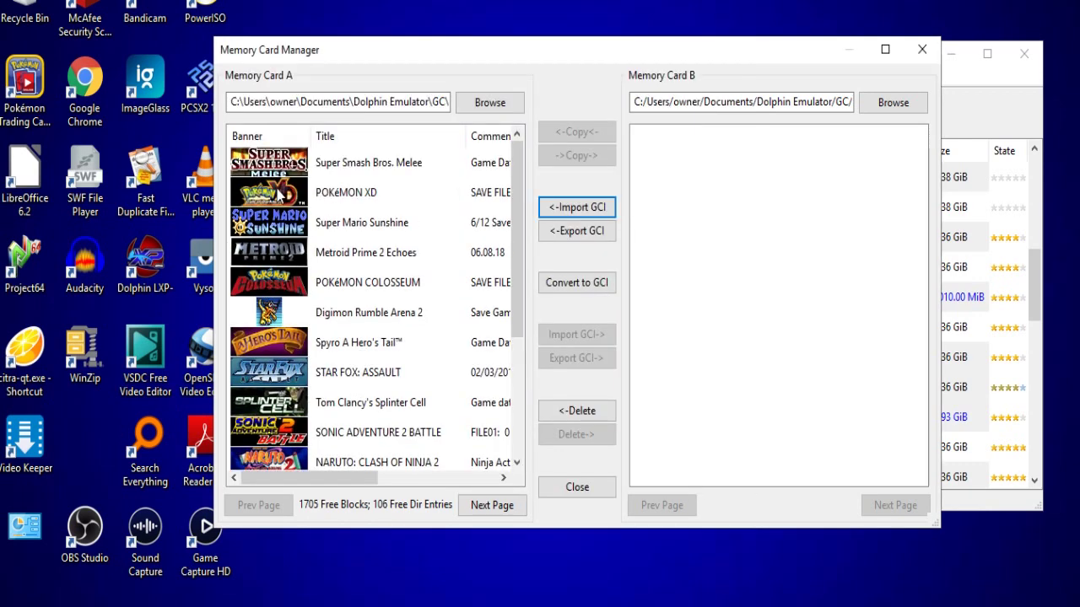
click(294, 197)
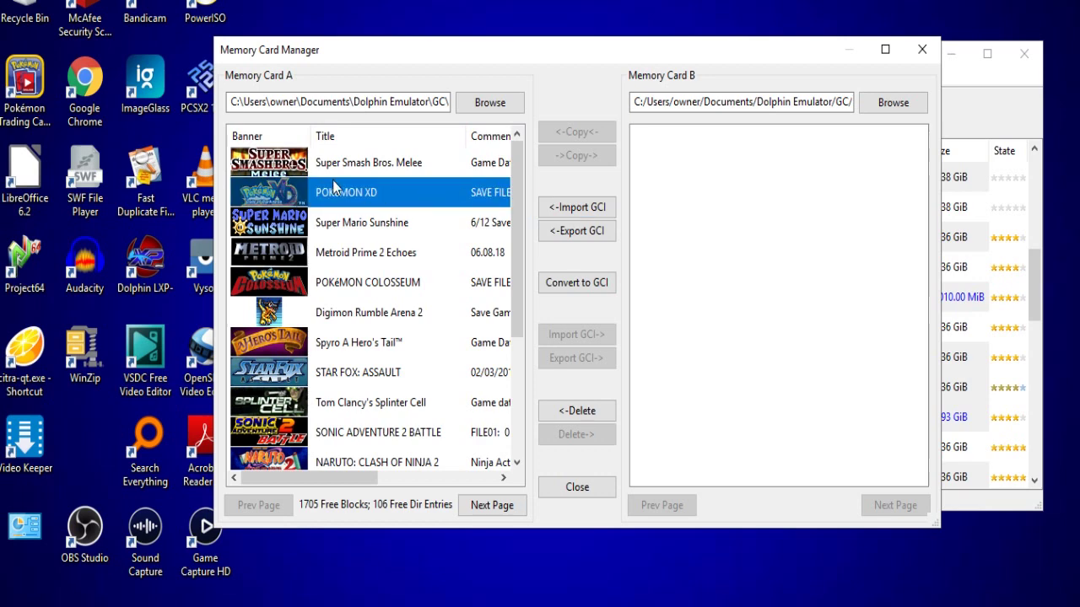
click(922, 49)
Step: Launch the US version of Pokémon XD and continue from the imported save
double_click(713, 397)
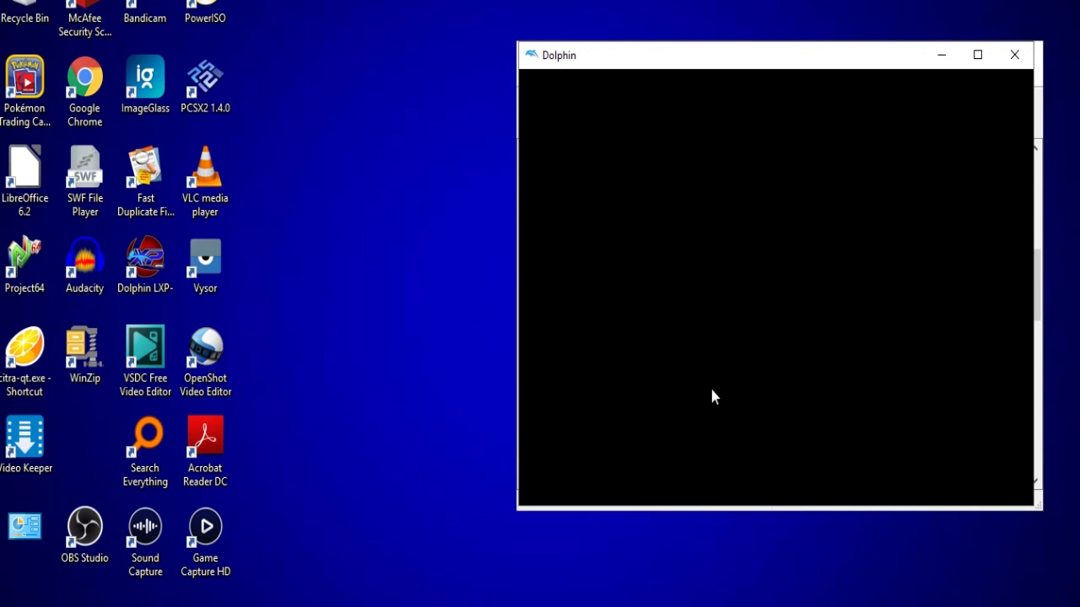
drag(711, 67, 554, 87)
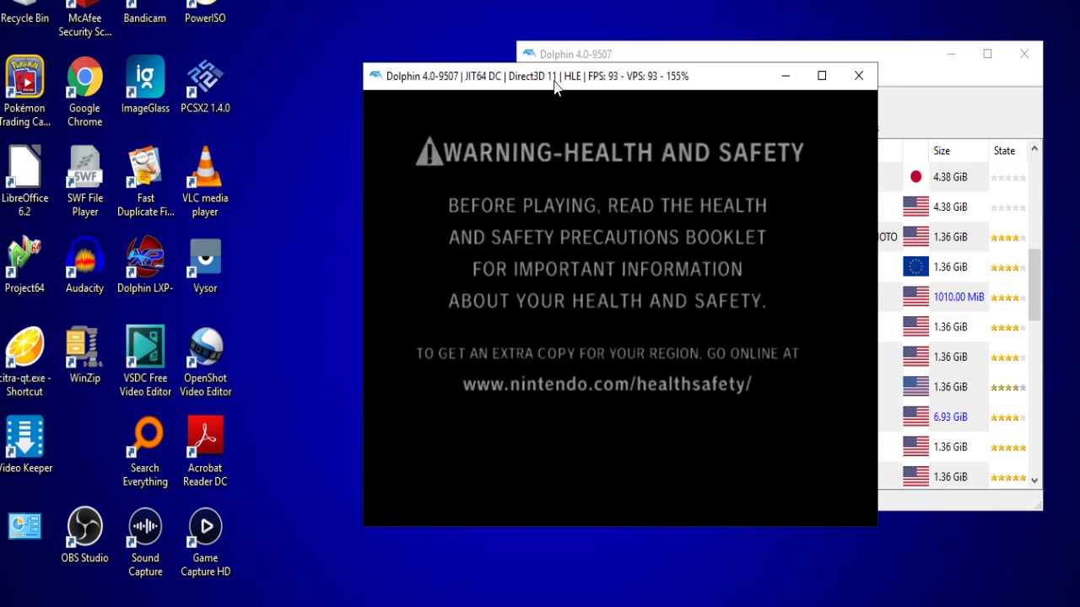
key(Return)
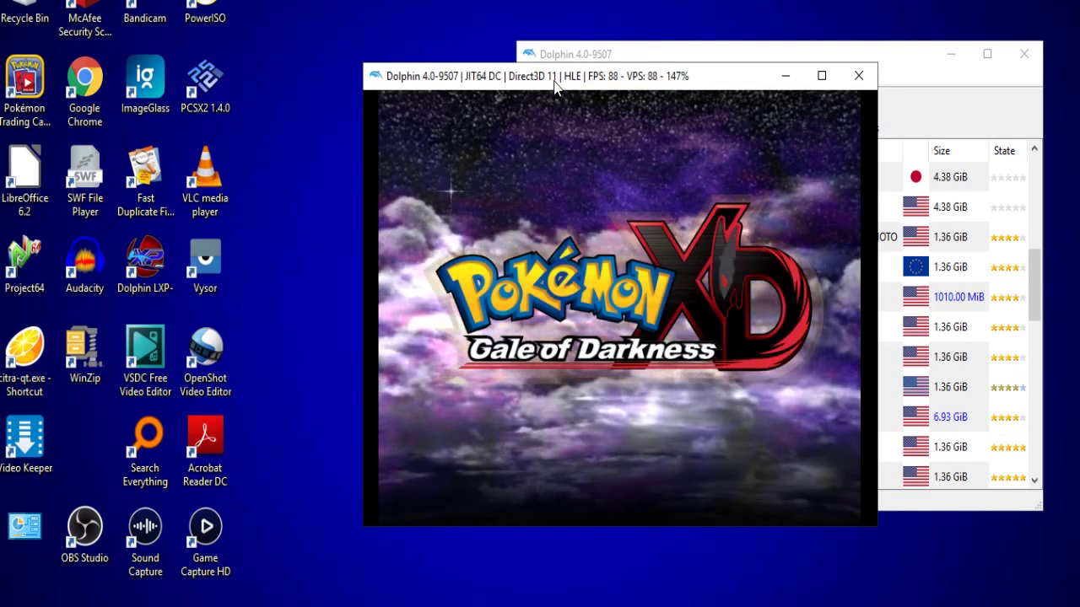
key(Return)
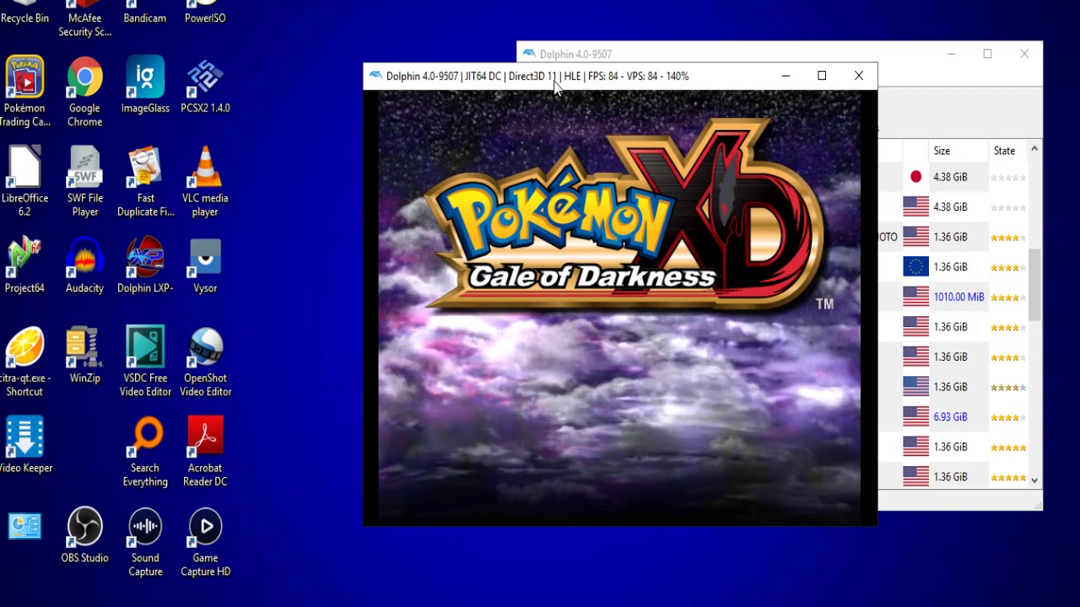
key(Return)
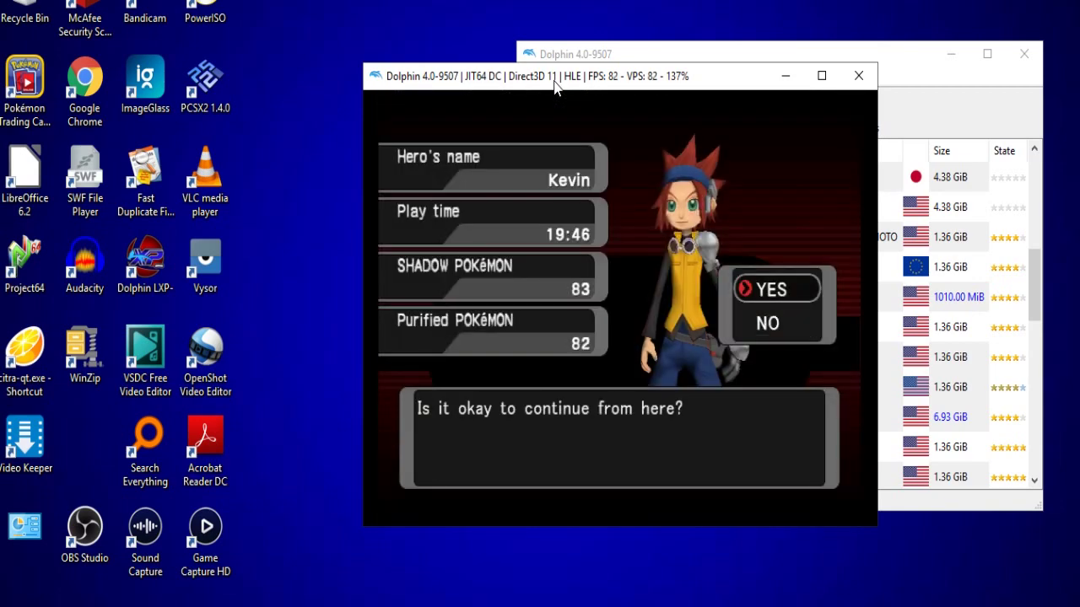
key(Return)
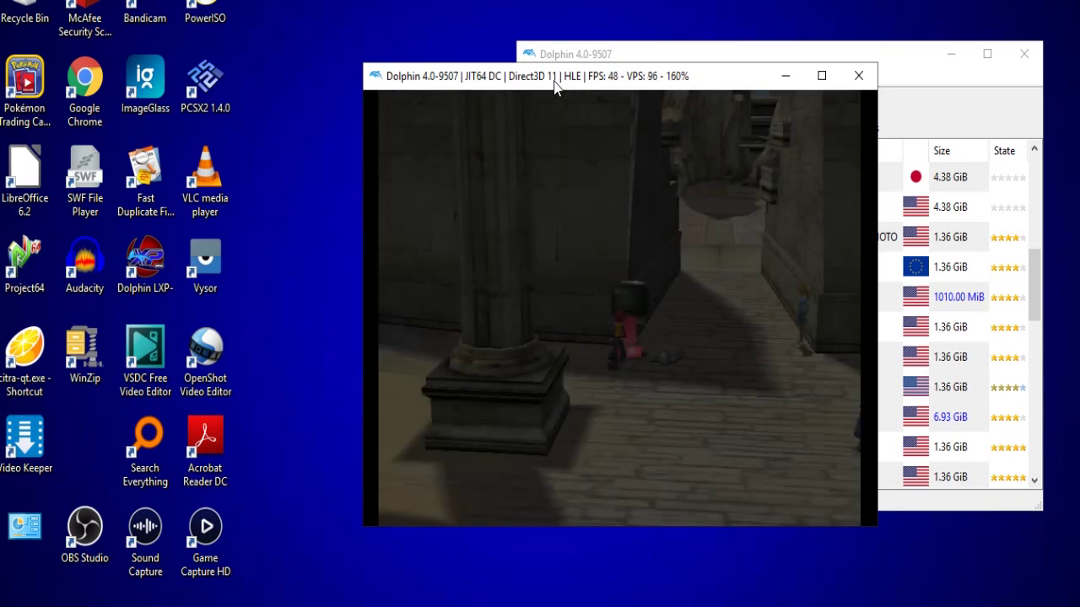
Step: Open Box 7 in the in-game Pokémon Storage, examine the info pages of Gardevoir and Deoxys, and return to the field
key(Return)
key(Return)
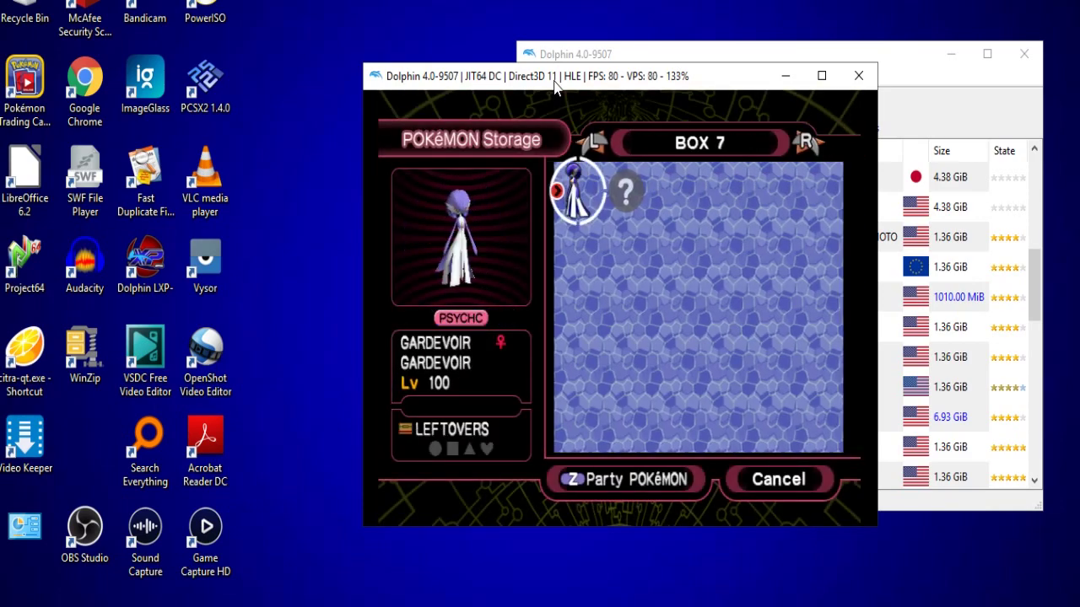
key(Return)
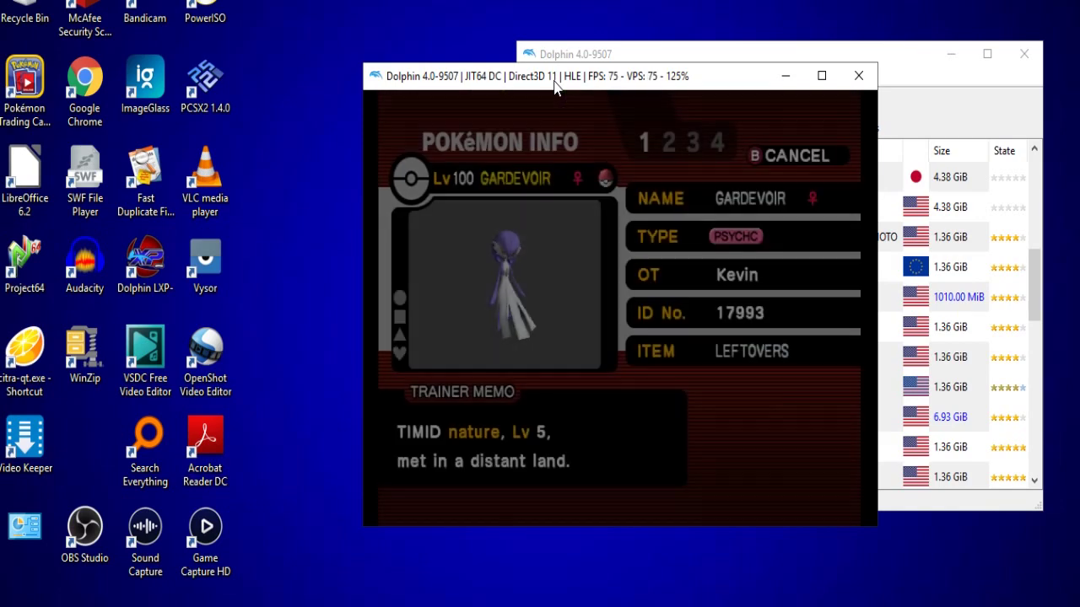
key(Right)
key(Right)
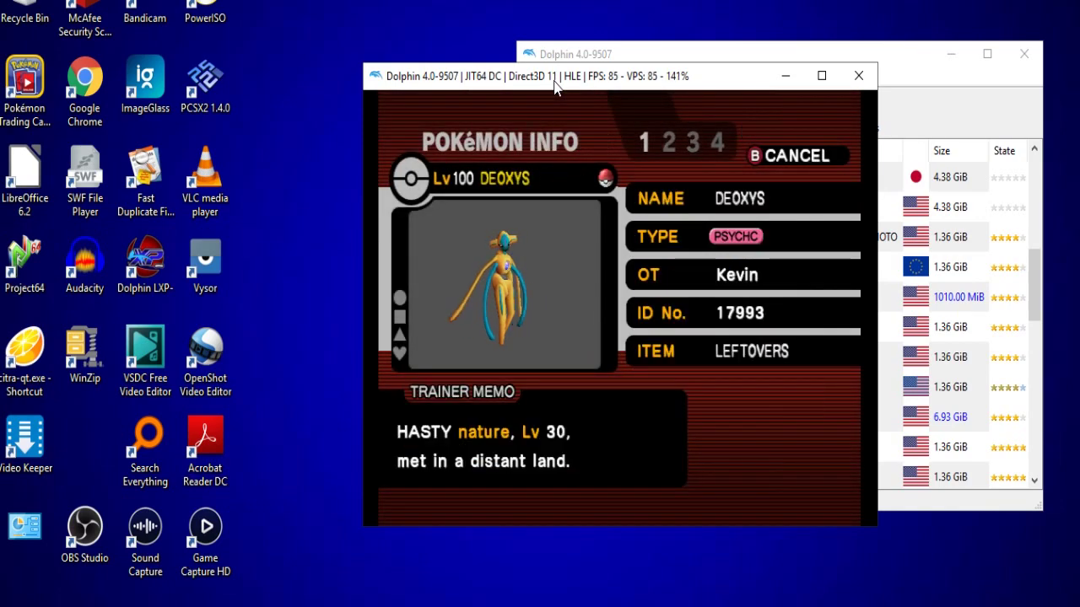
key(Escape)
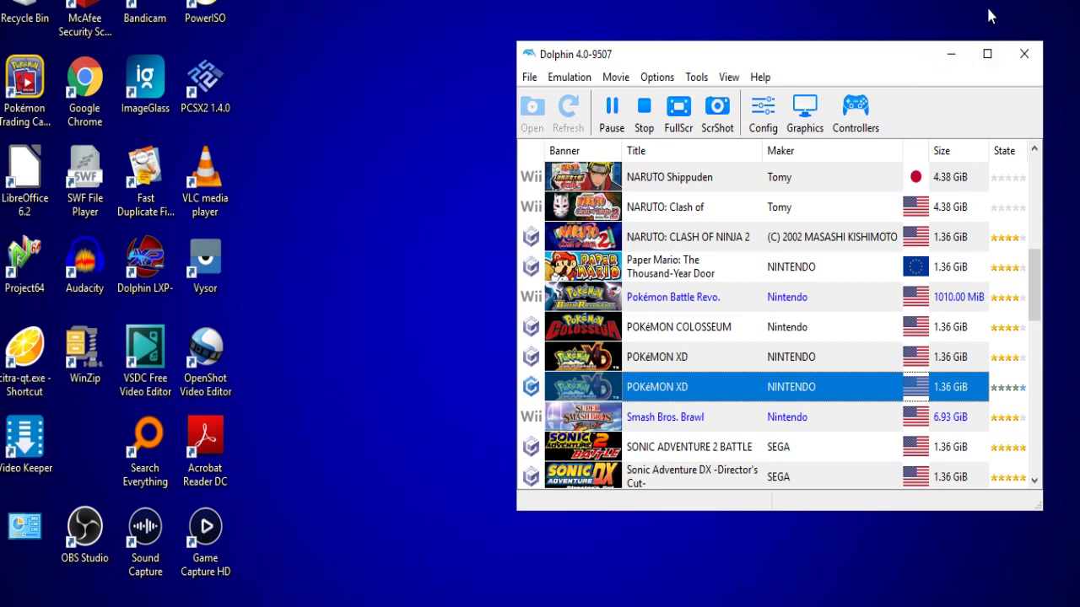
click(523, 544)
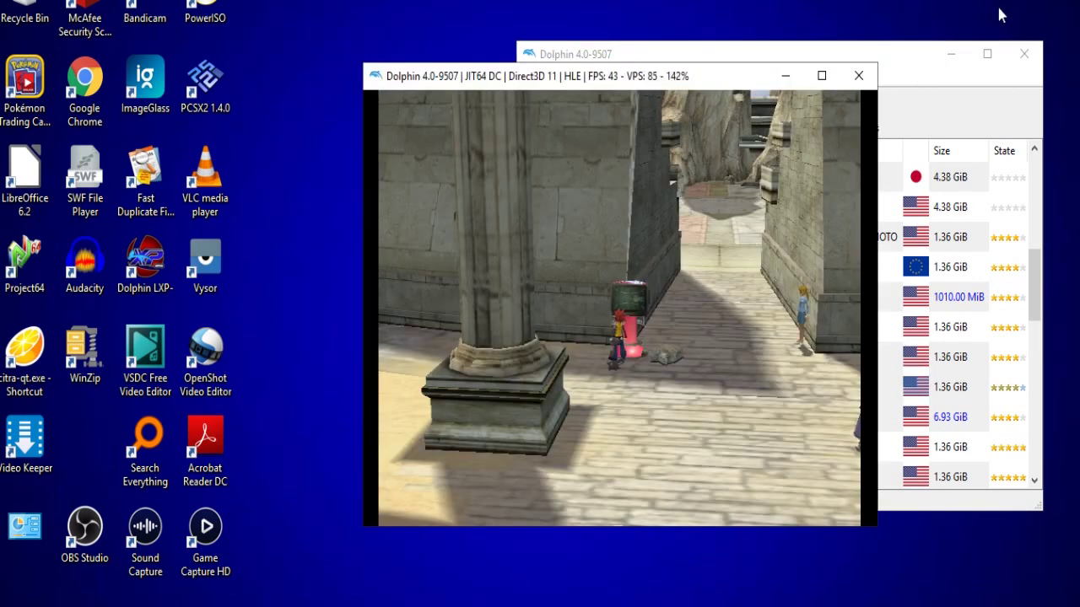